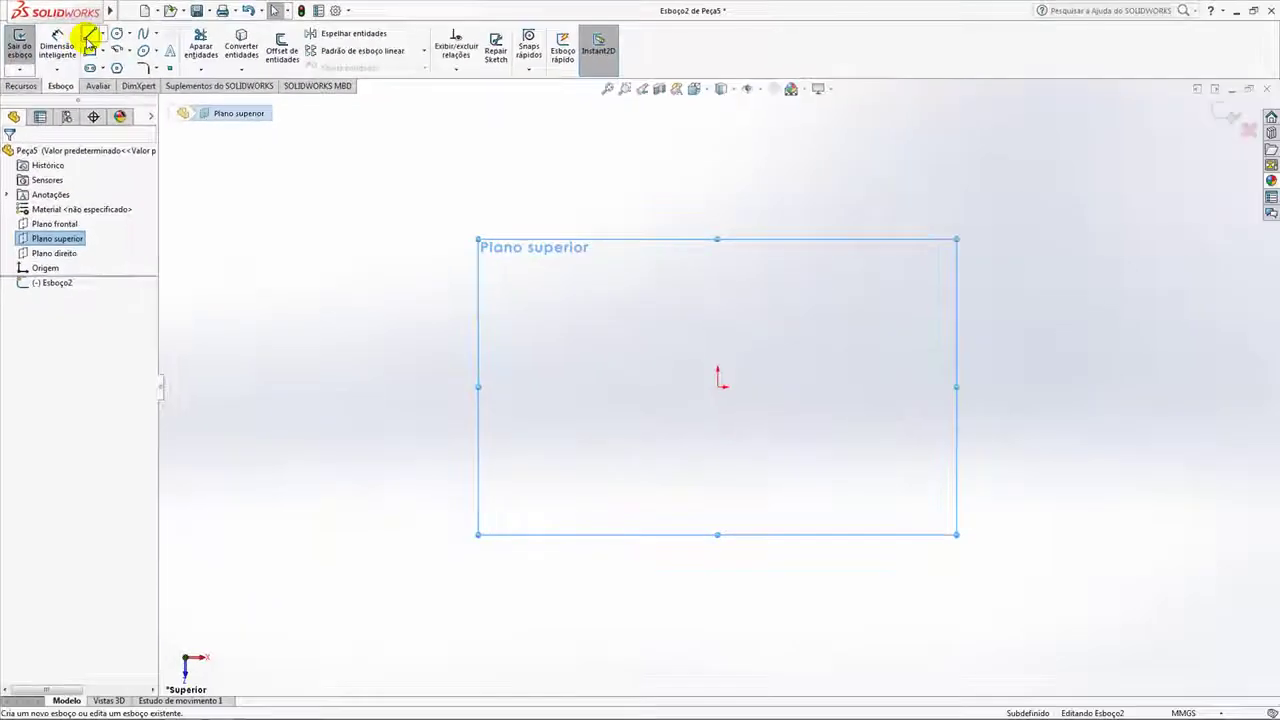
# Sketch the profile's stepped lower edge above the origin with connected lines, alternating horizontal and vertical and starting directly above the origin
pyautogui.click(131, 48)
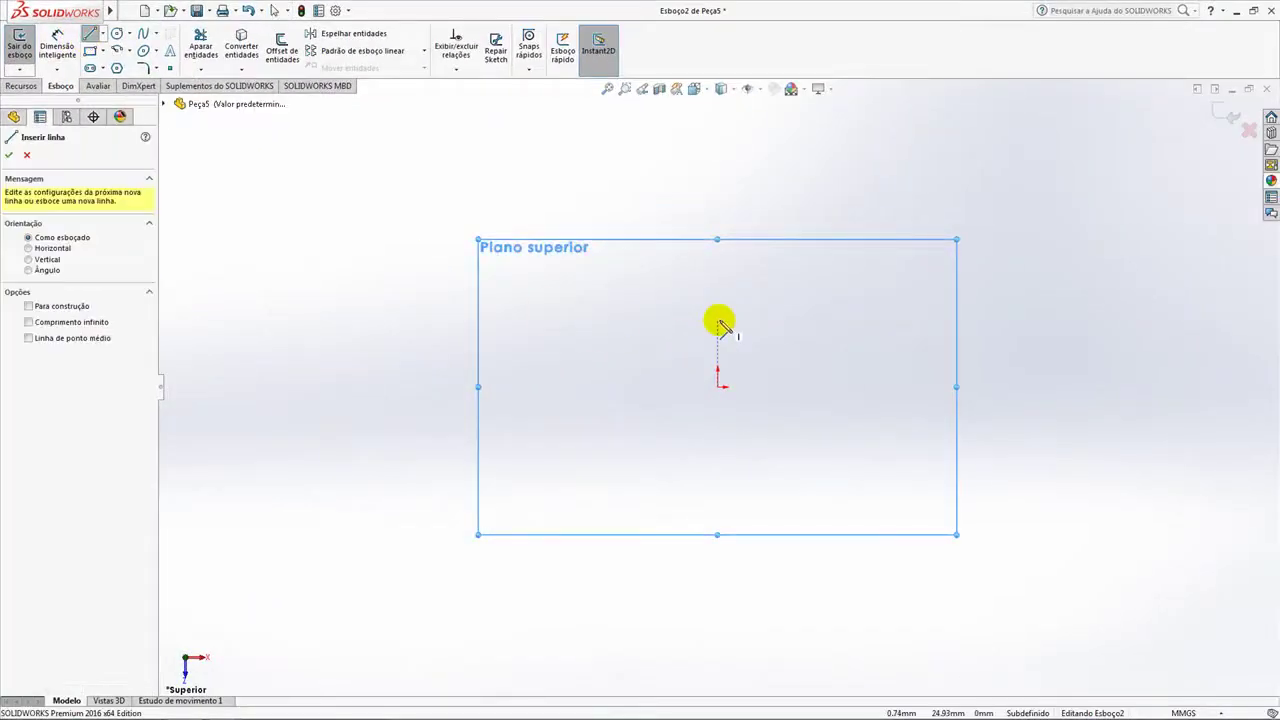
pyautogui.scroll(-2, 719, 323)
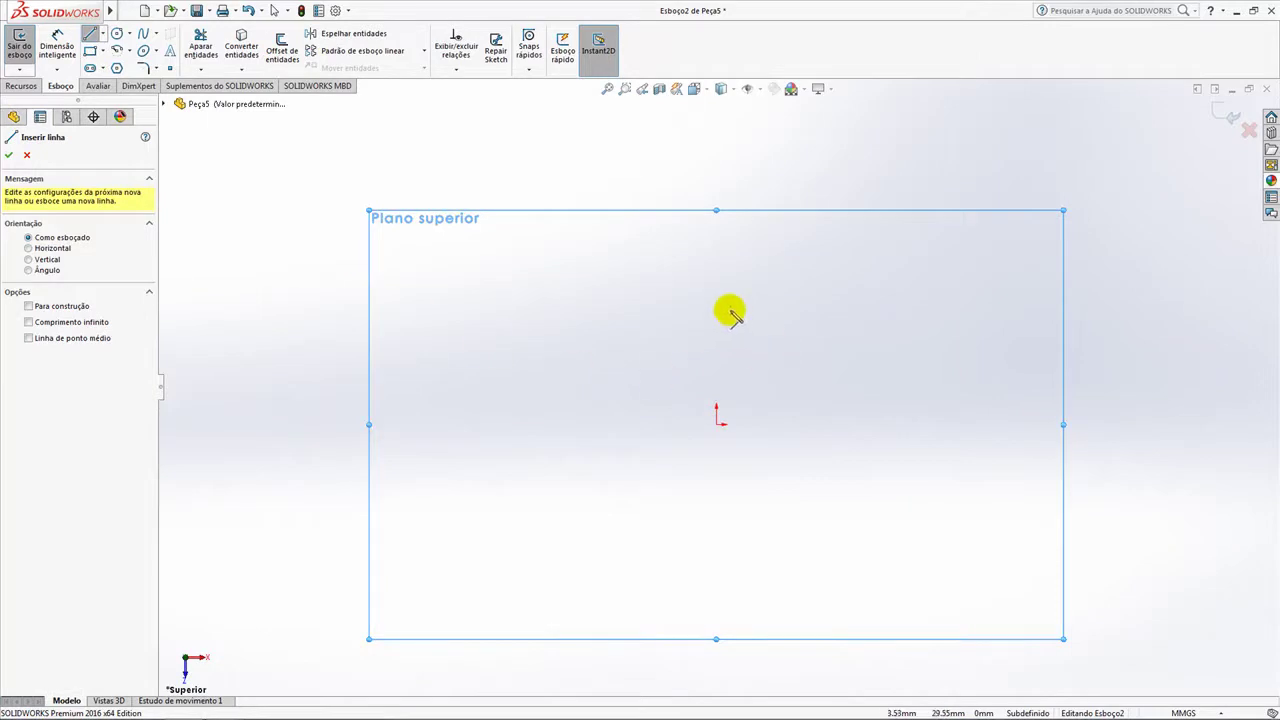
pyautogui.click(714, 341)
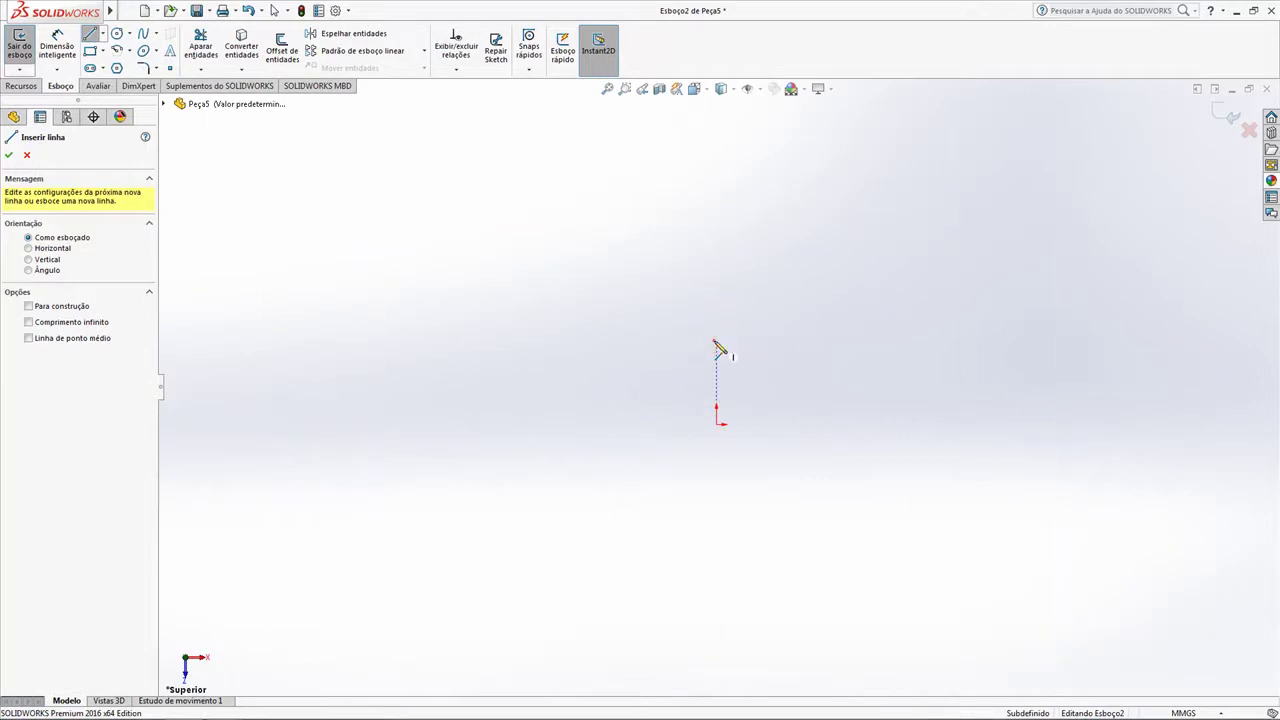
pyautogui.click(772, 341)
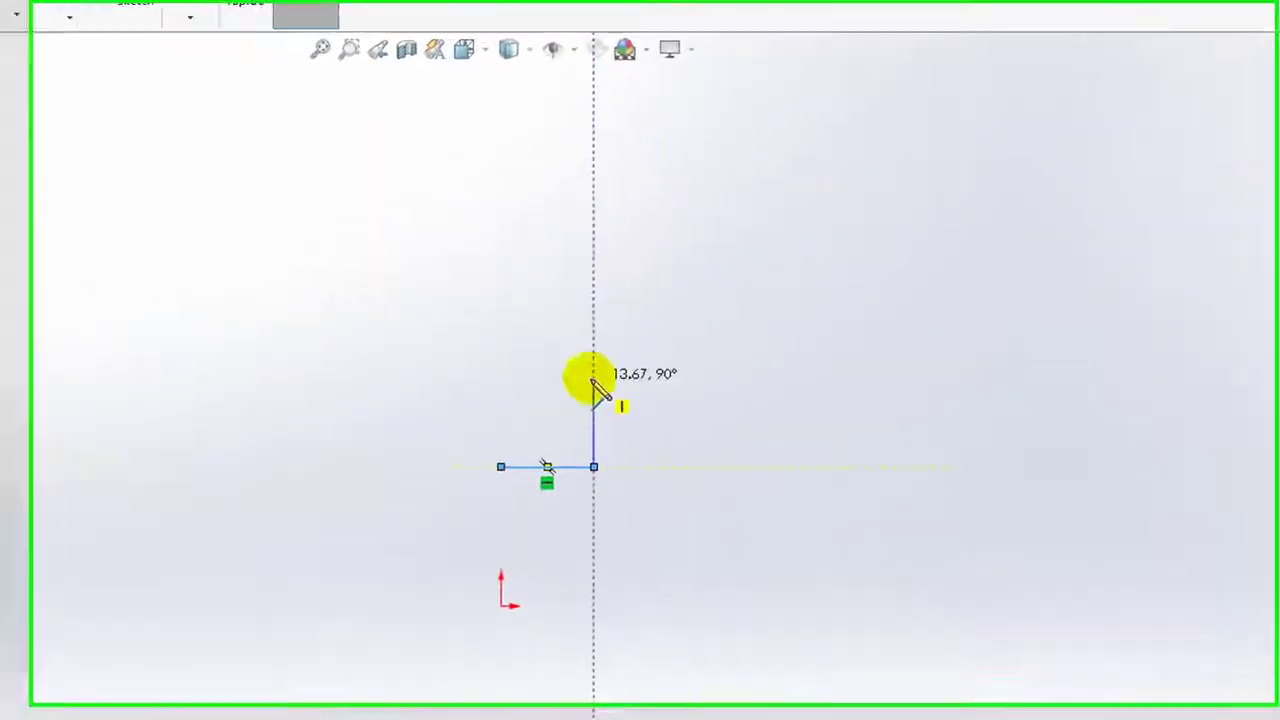
pyautogui.click(771, 285)
pyautogui.click(709, 386)
pyautogui.click(694, 385)
pyautogui.scroll(1, 691, 281)
# Continue the line chain up the right side with an inward V-notch, and close the profile with straight upper and left edges
pyautogui.click(660, 332)
pyautogui.click(585, 289)
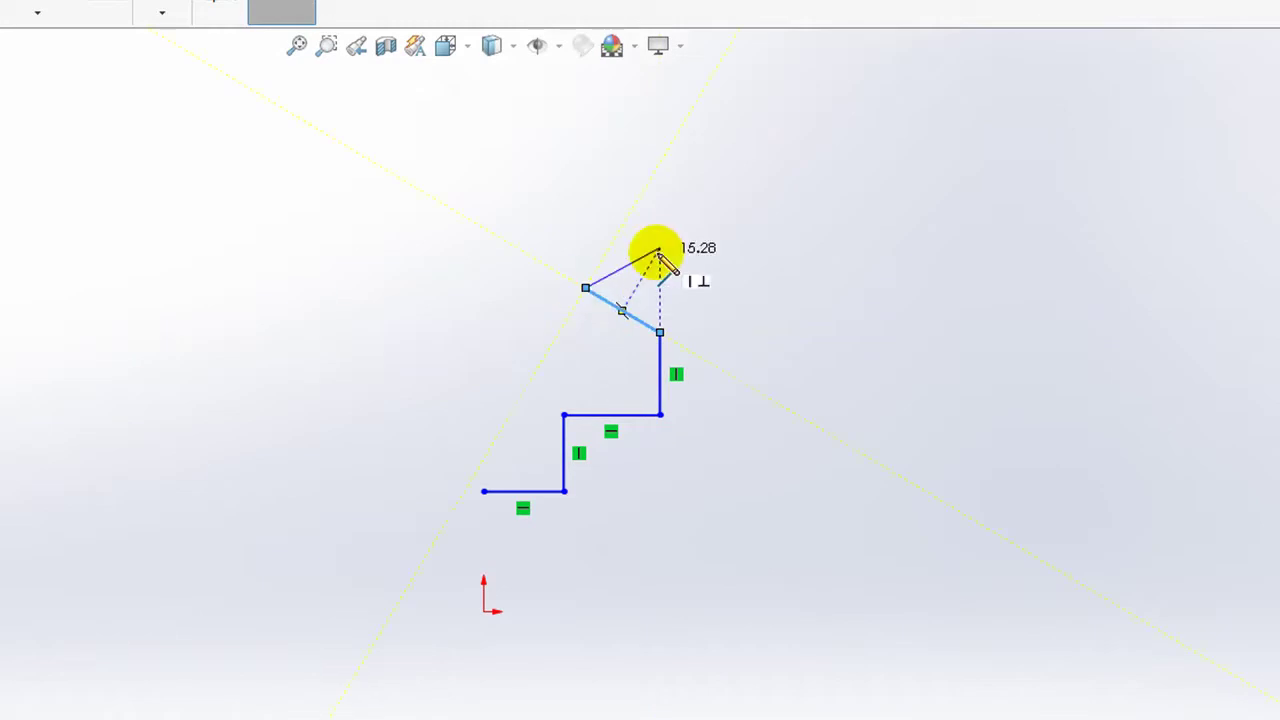
pyautogui.click(660, 249)
pyautogui.click(660, 180)
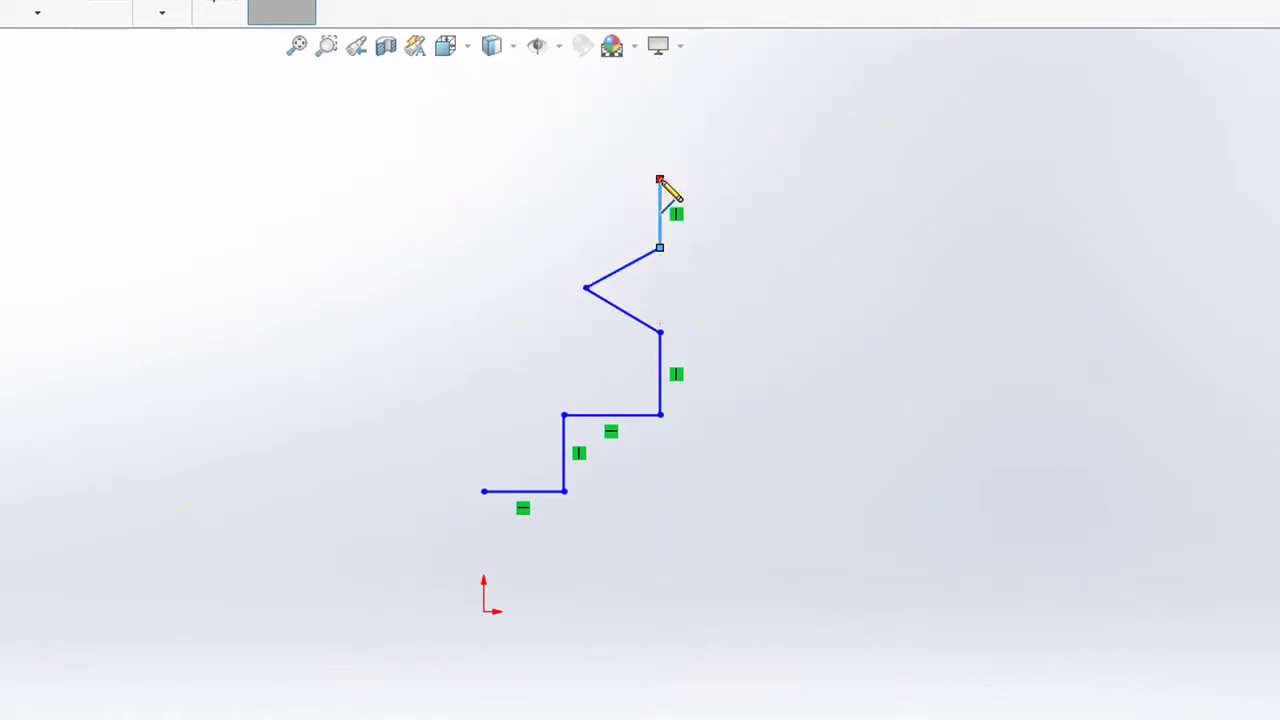
pyautogui.click(483, 180)
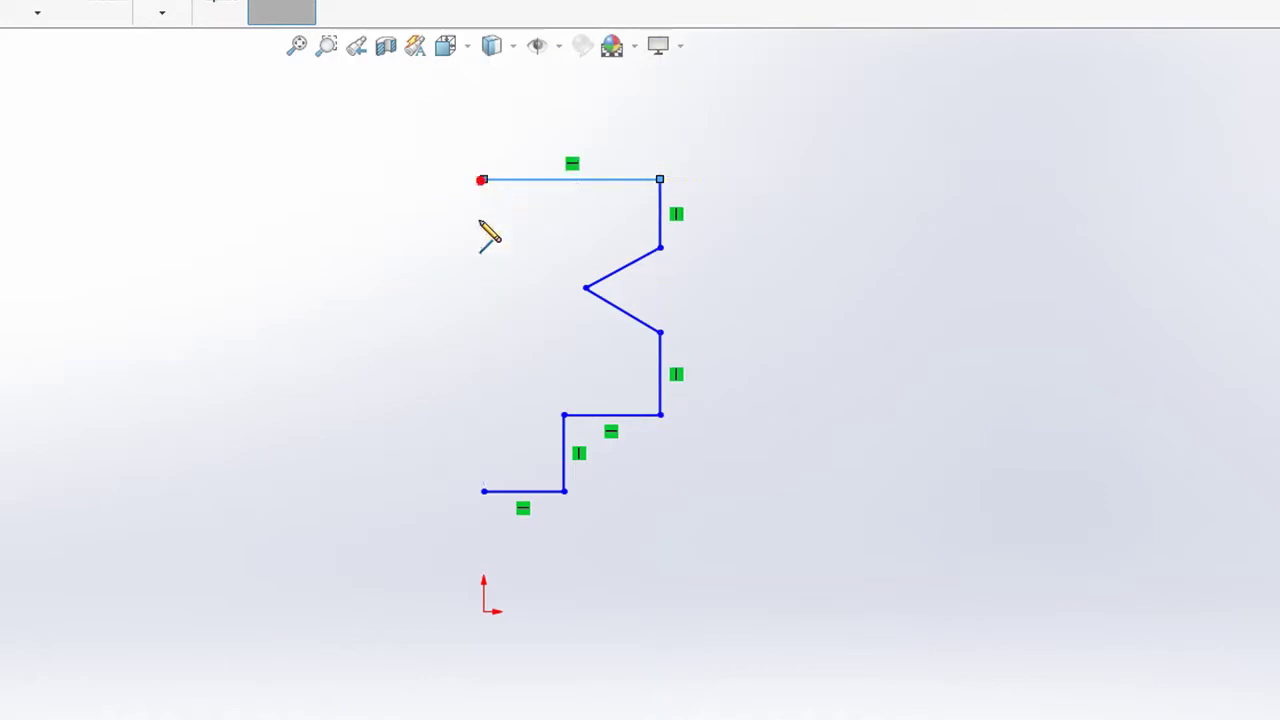
pyautogui.click(484, 490)
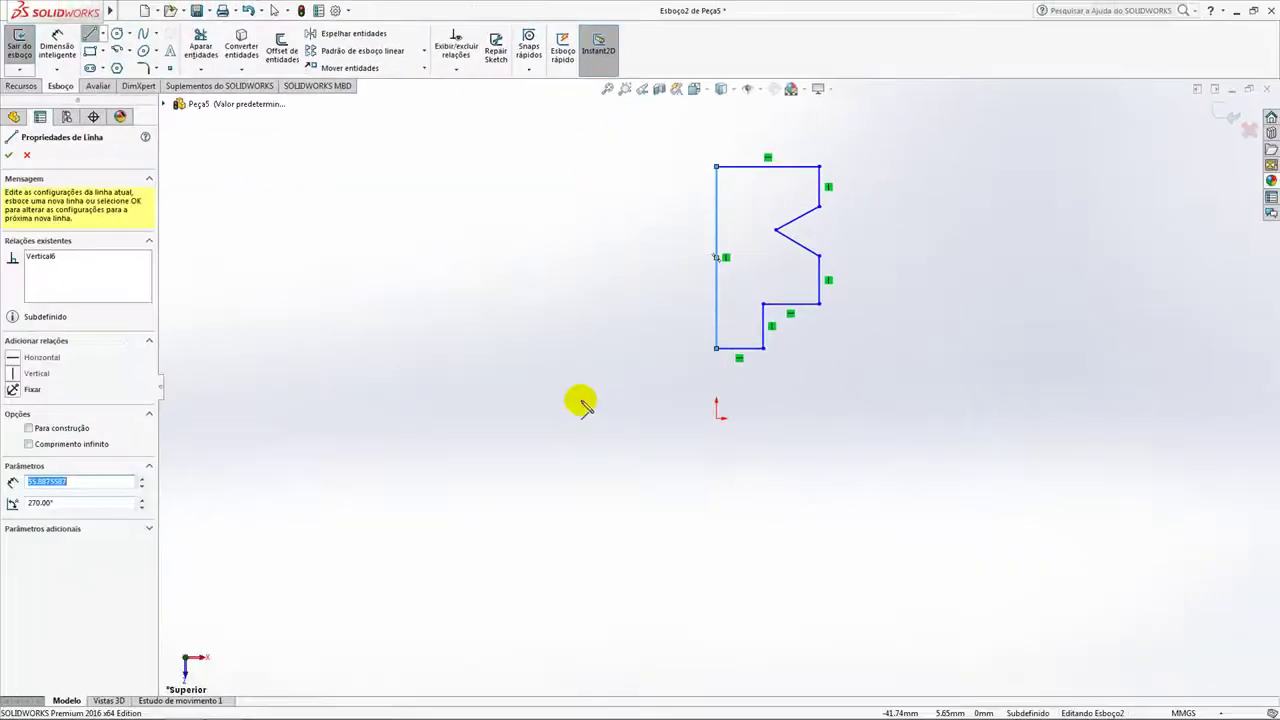
pyautogui.press('Escape')
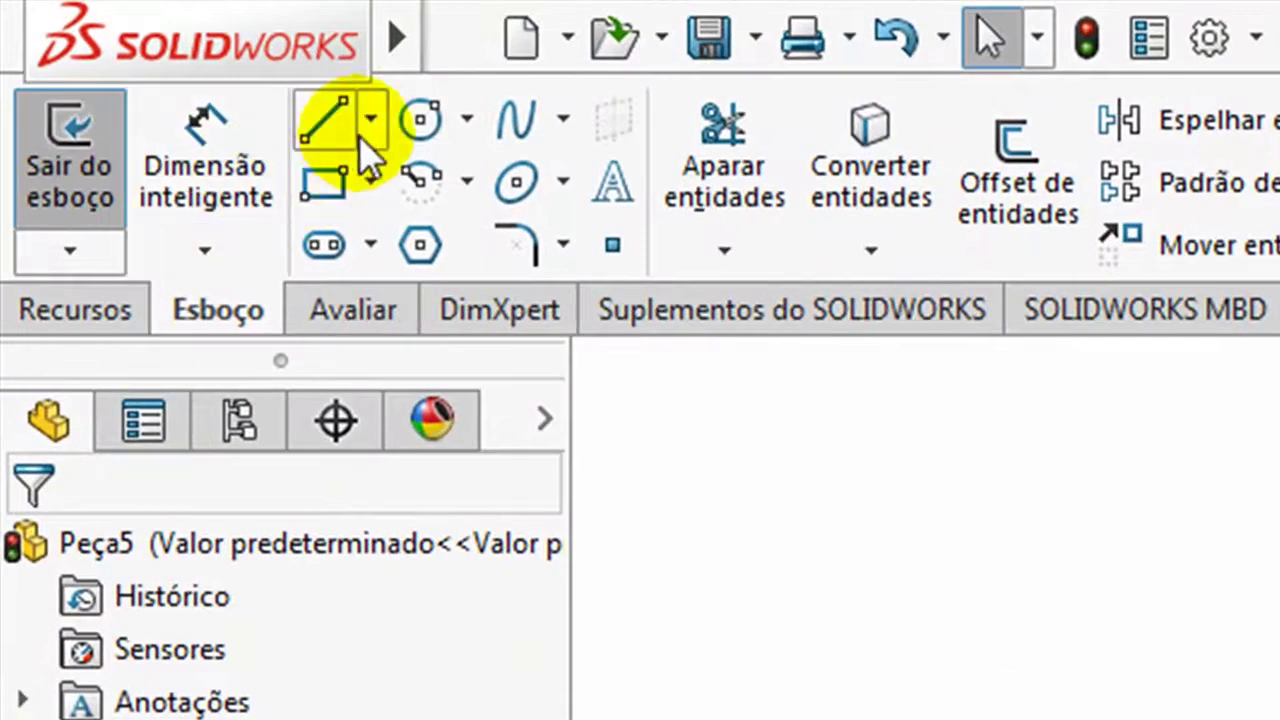
# Draw a horizontal centerline about 55 mm long from the origin to the right, below the profile
pyautogui.click(370, 118)
pyautogui.click(380, 240)
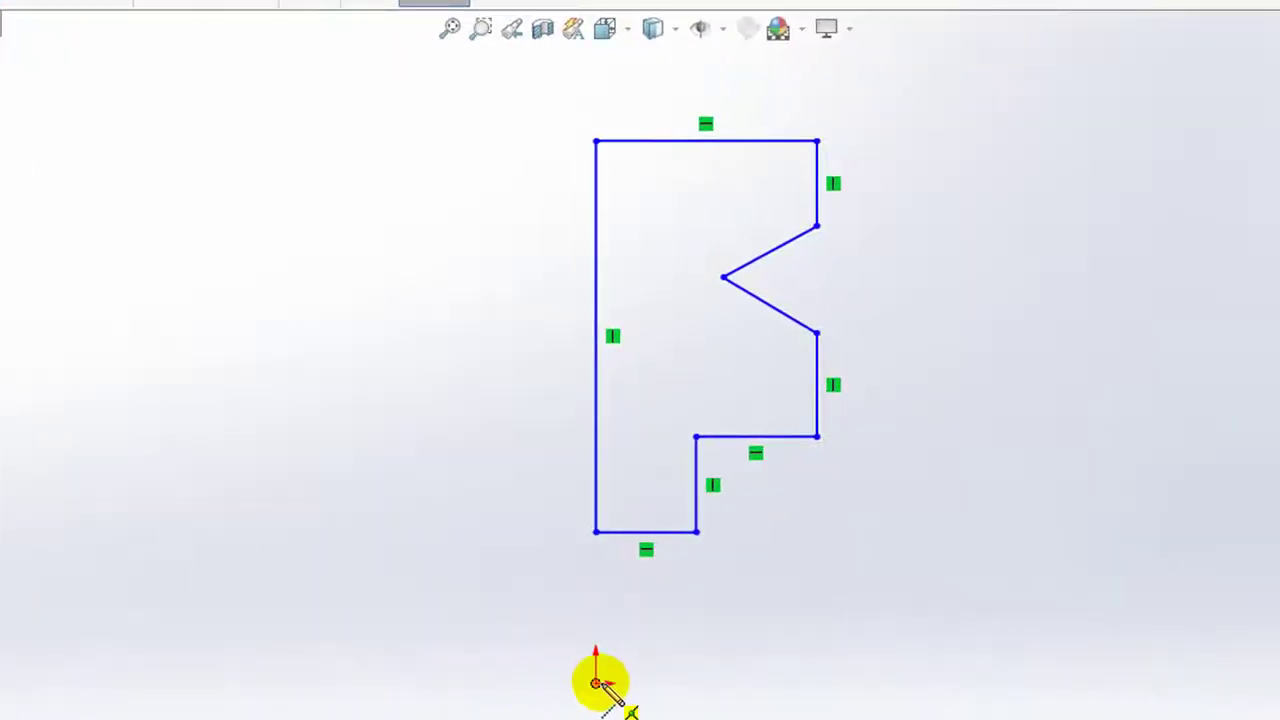
pyautogui.click(595, 683)
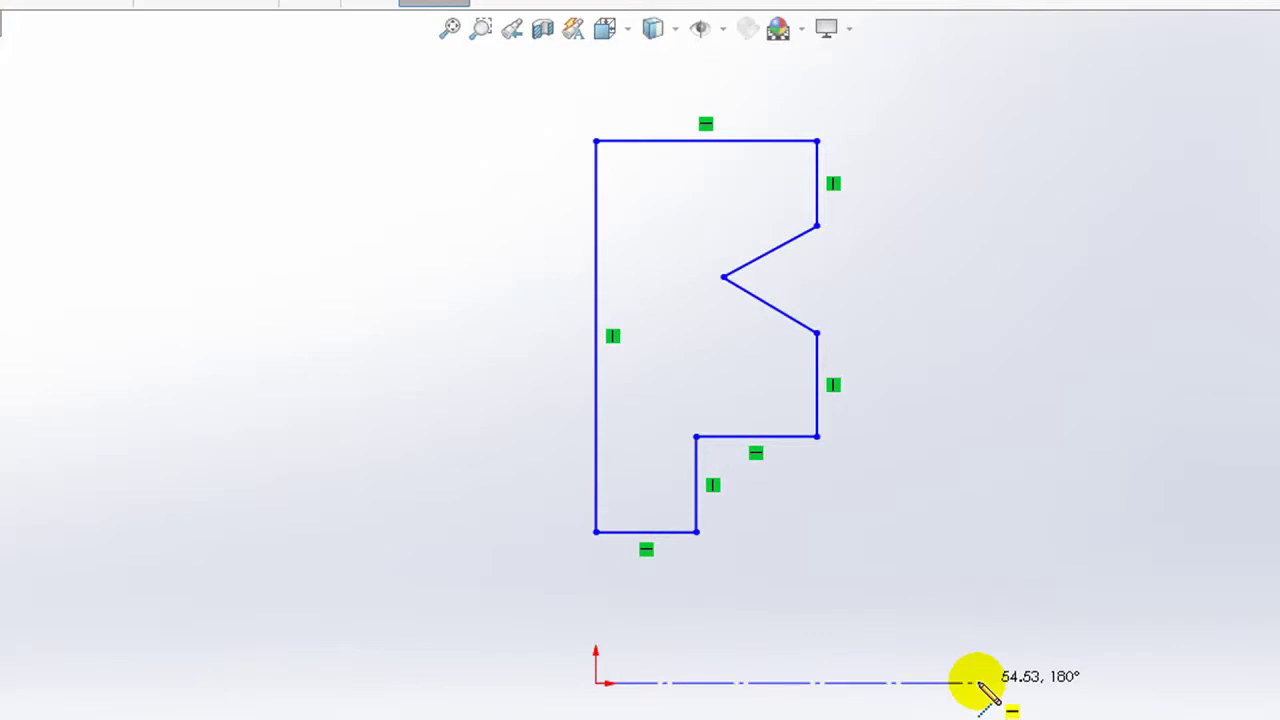
pyautogui.click(978, 683)
pyautogui.press('Escape')
# Dimension the profile's upper horizontal edge to 10 mm
pyautogui.scroll(1, 838, 323)
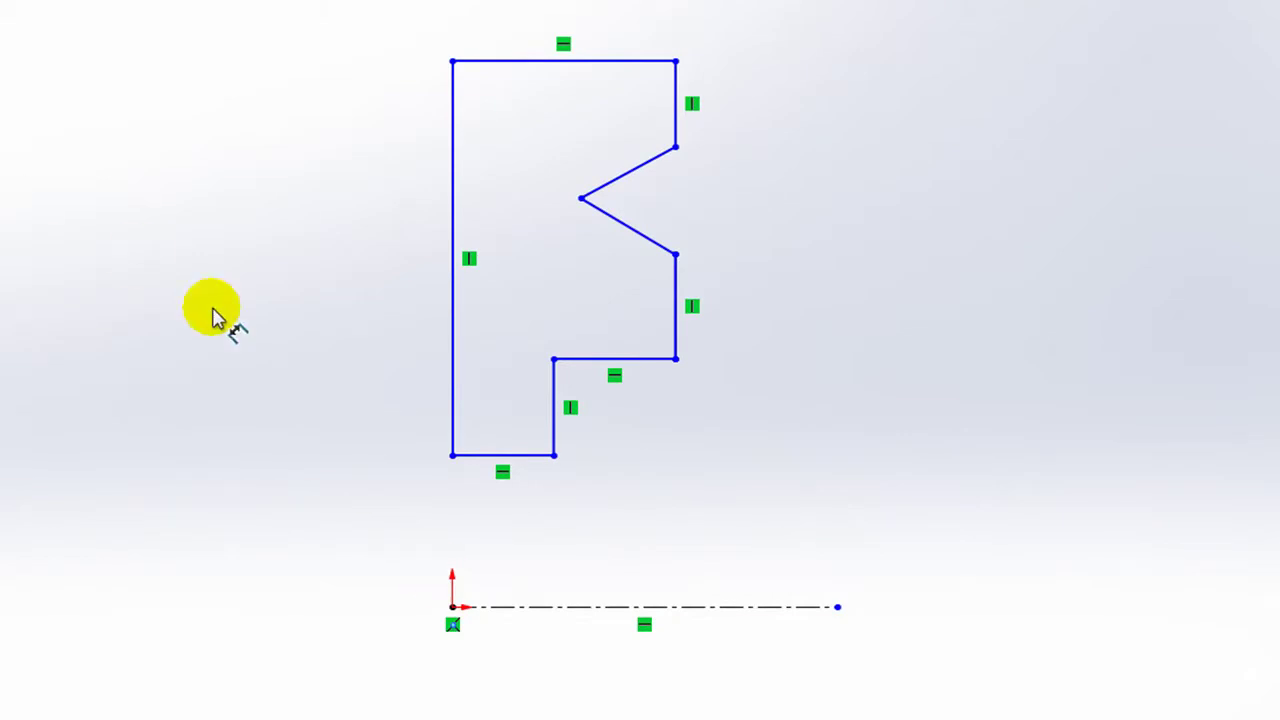
pyautogui.click(536, 62)
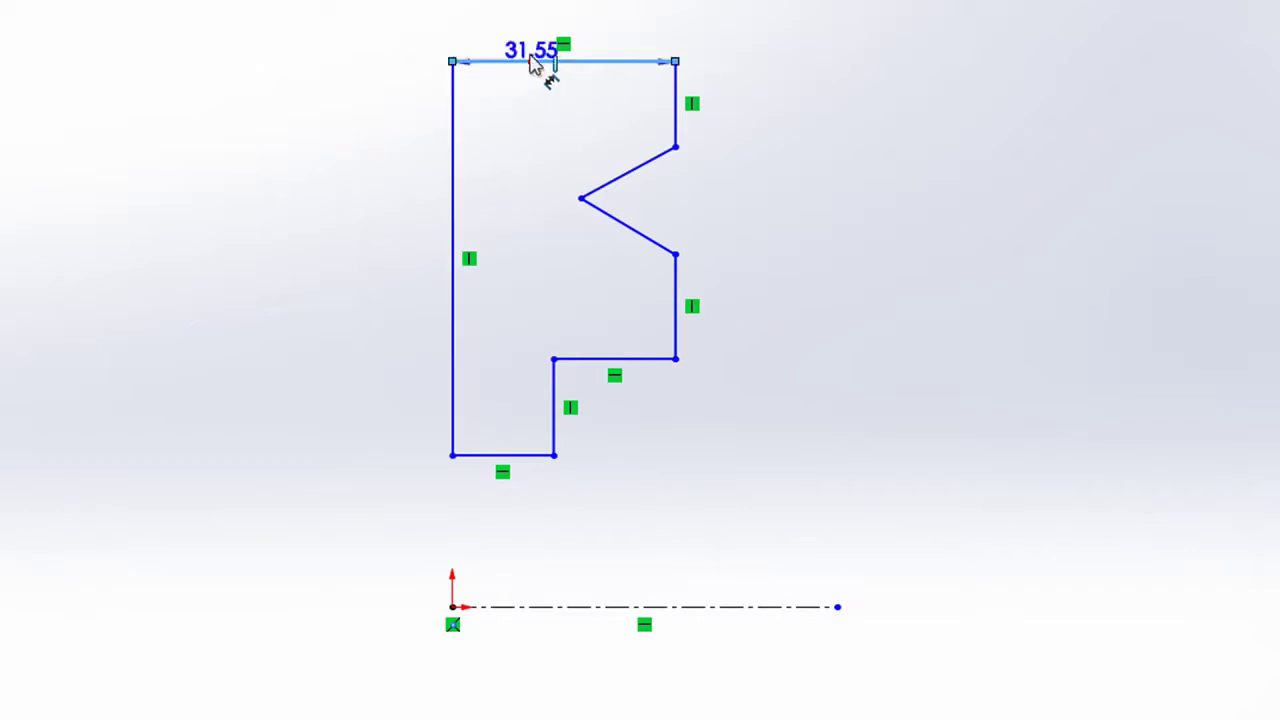
pyautogui.click(533, 68)
pyautogui.write('10')
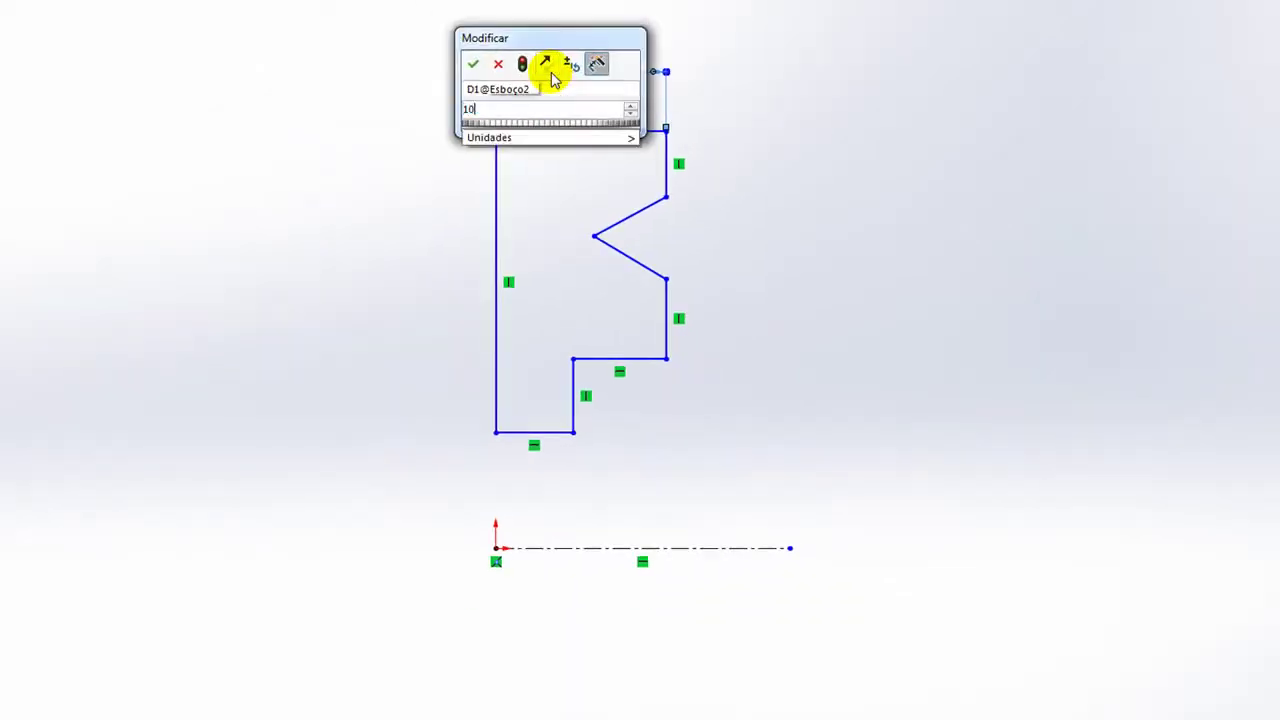
pyautogui.press('Return')
# Dimension the distance from the profile's upper edge to the centerline as 24 mm
pyautogui.click(537, 129)
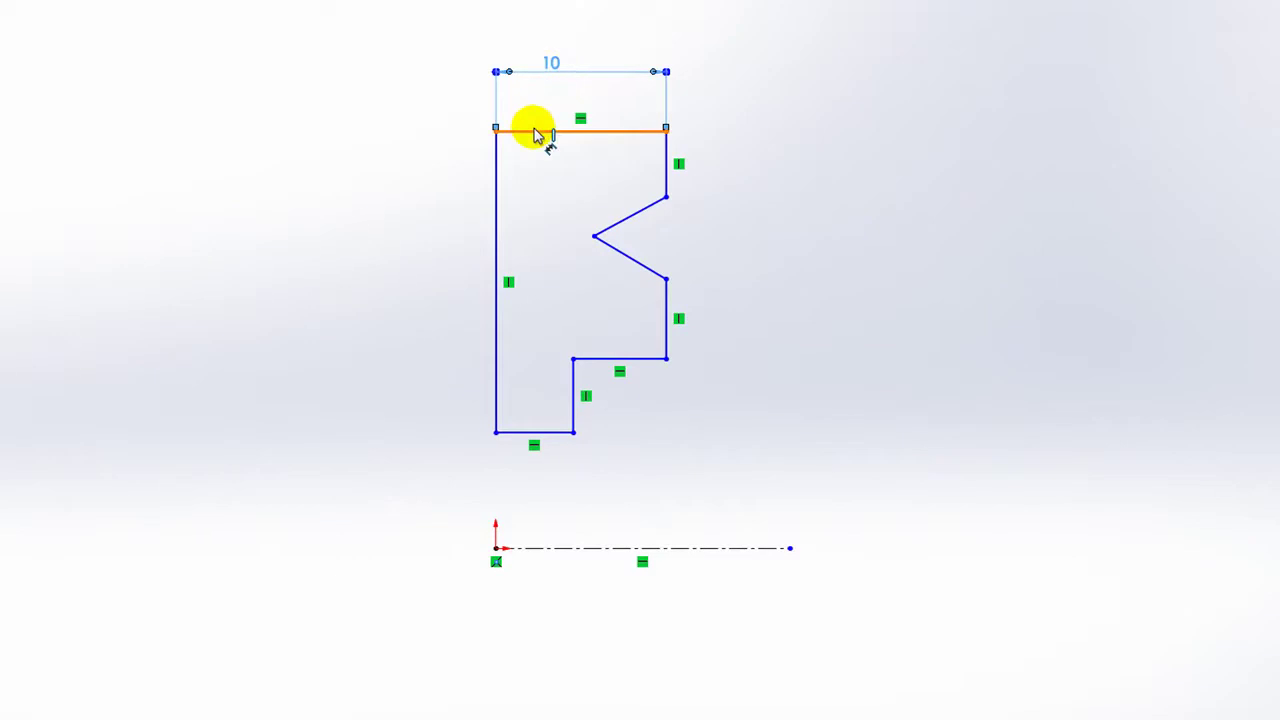
pyautogui.click(570, 548)
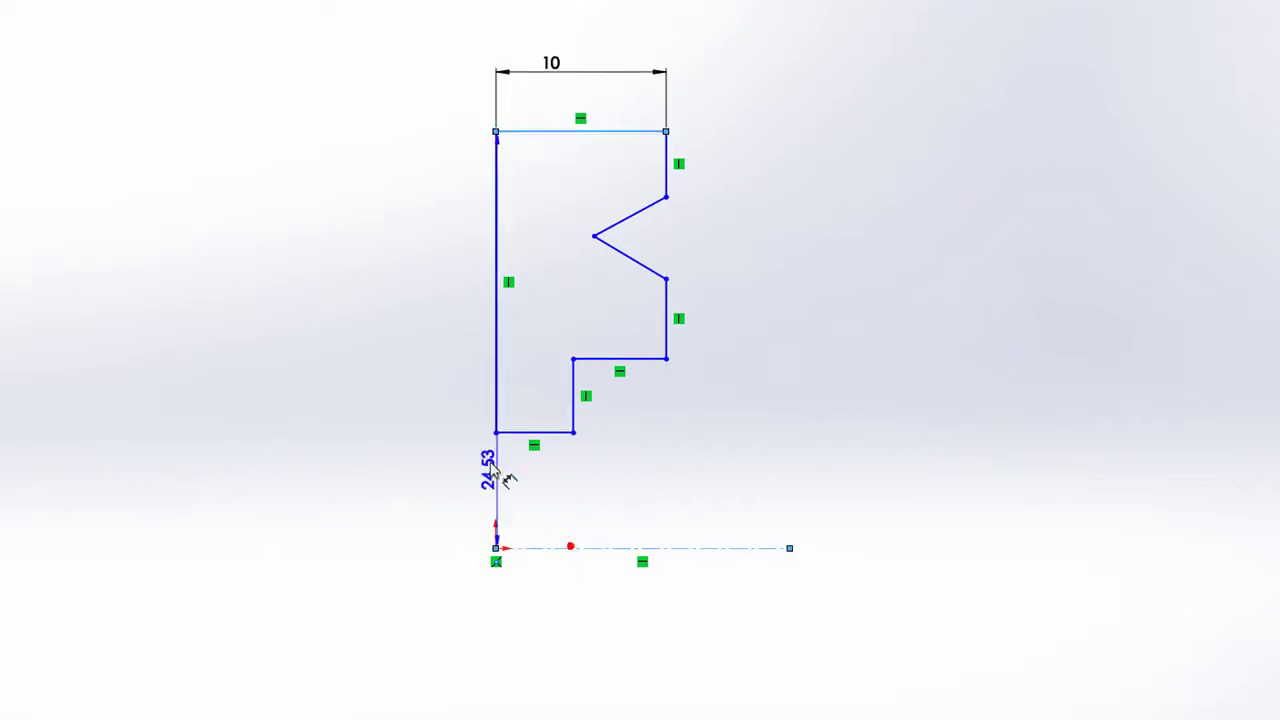
pyautogui.click(402, 340)
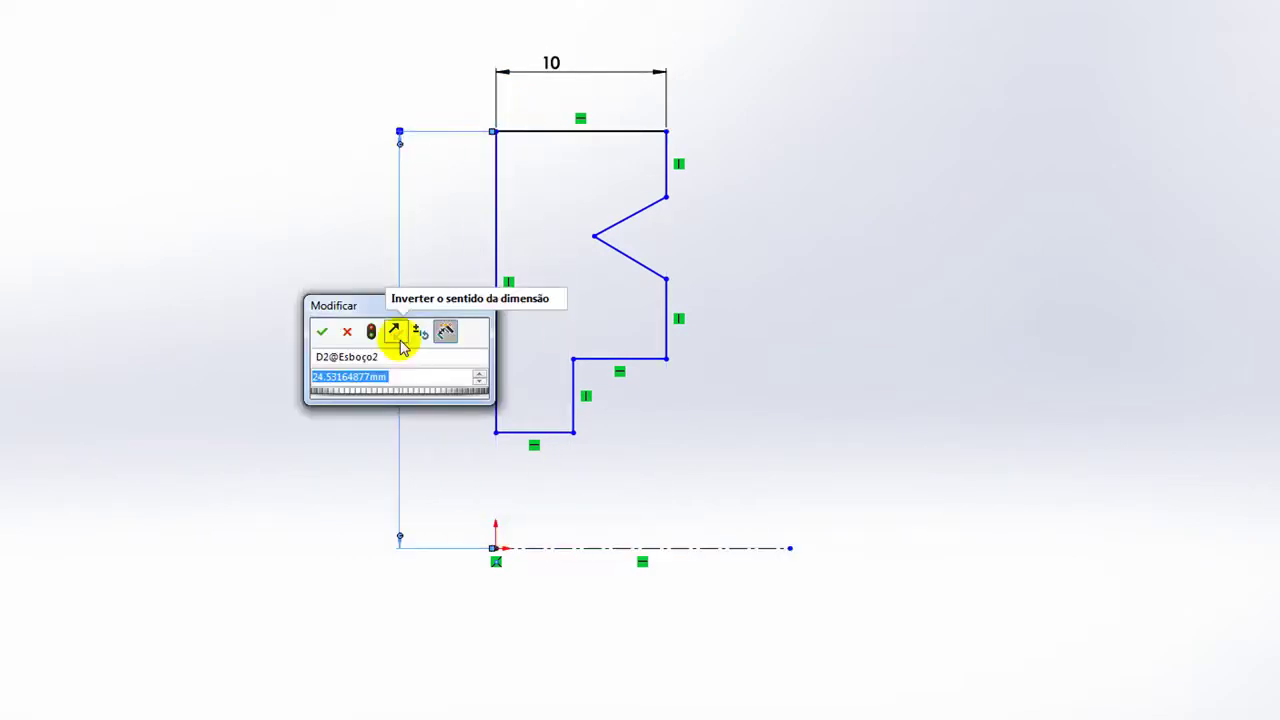
pyautogui.write('24')
pyautogui.press('Return')
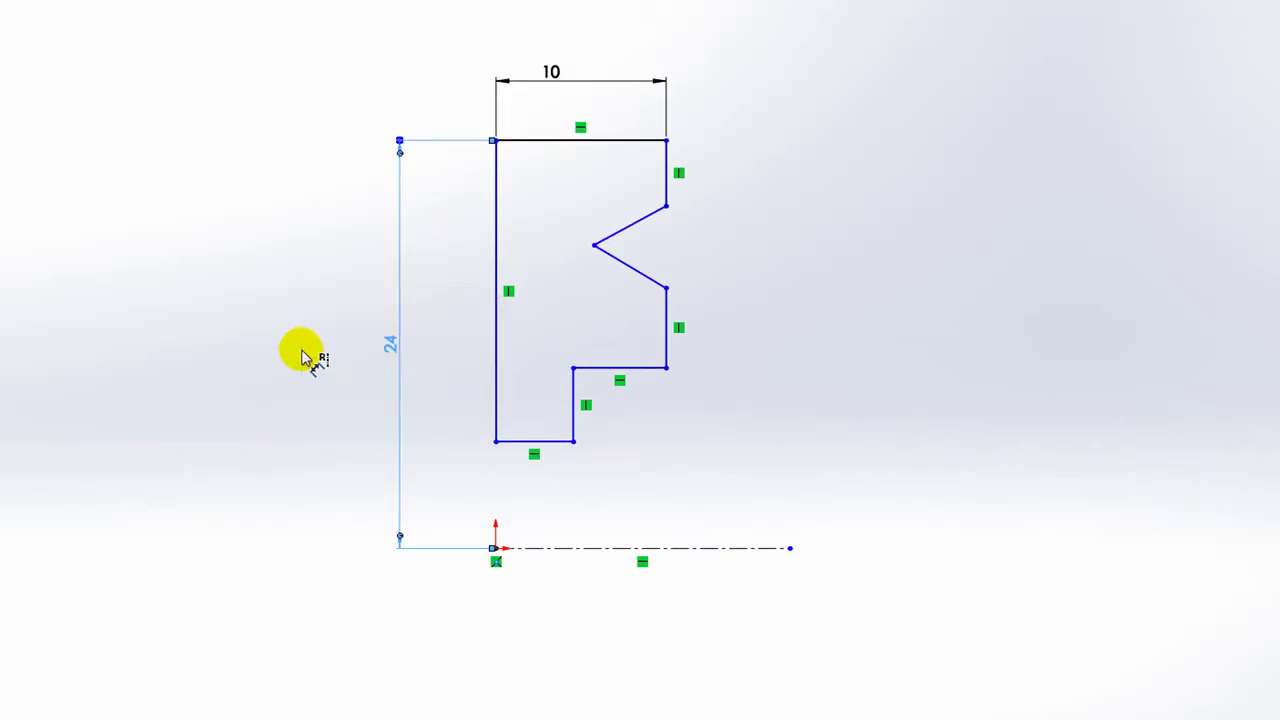
# Dimension the profile's lowest edge 5 mm and the step's horizontal edge 19/2 mm from the centerline
pyautogui.click(511, 445)
pyautogui.click(446, 465)
pyautogui.write('5')
pyautogui.press('Return')
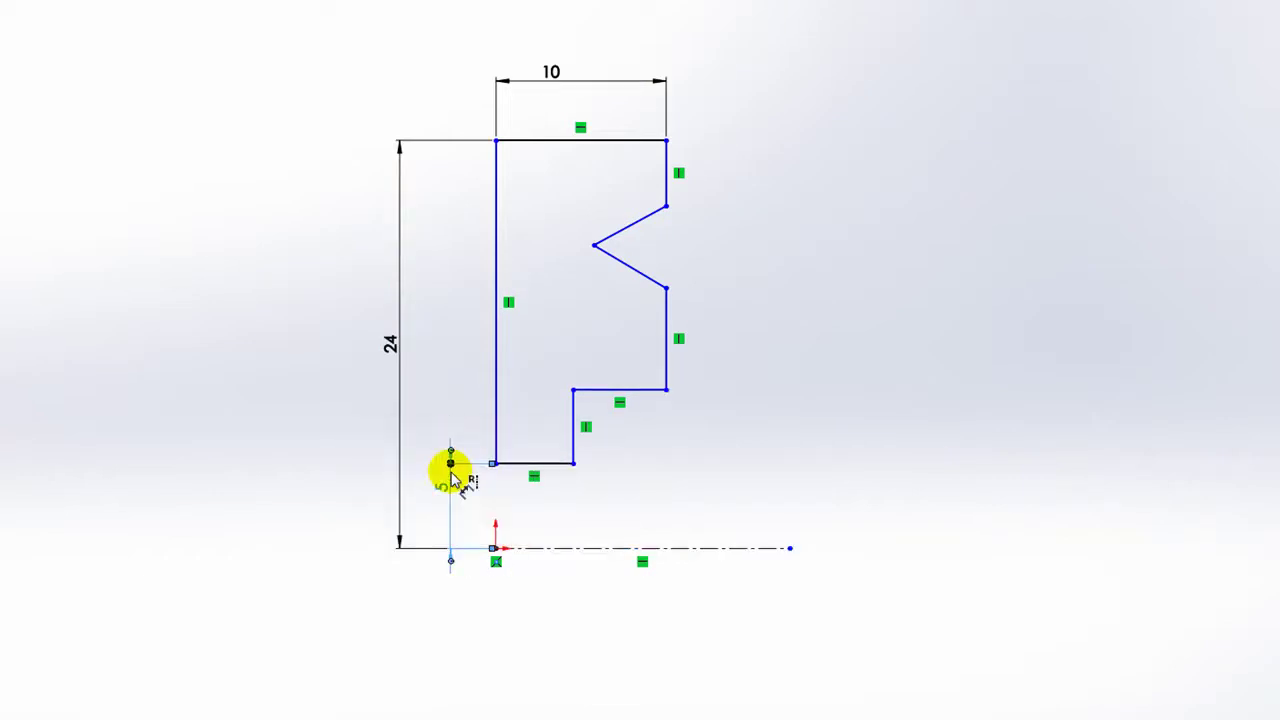
pyautogui.click(604, 390)
pyautogui.click(846, 430)
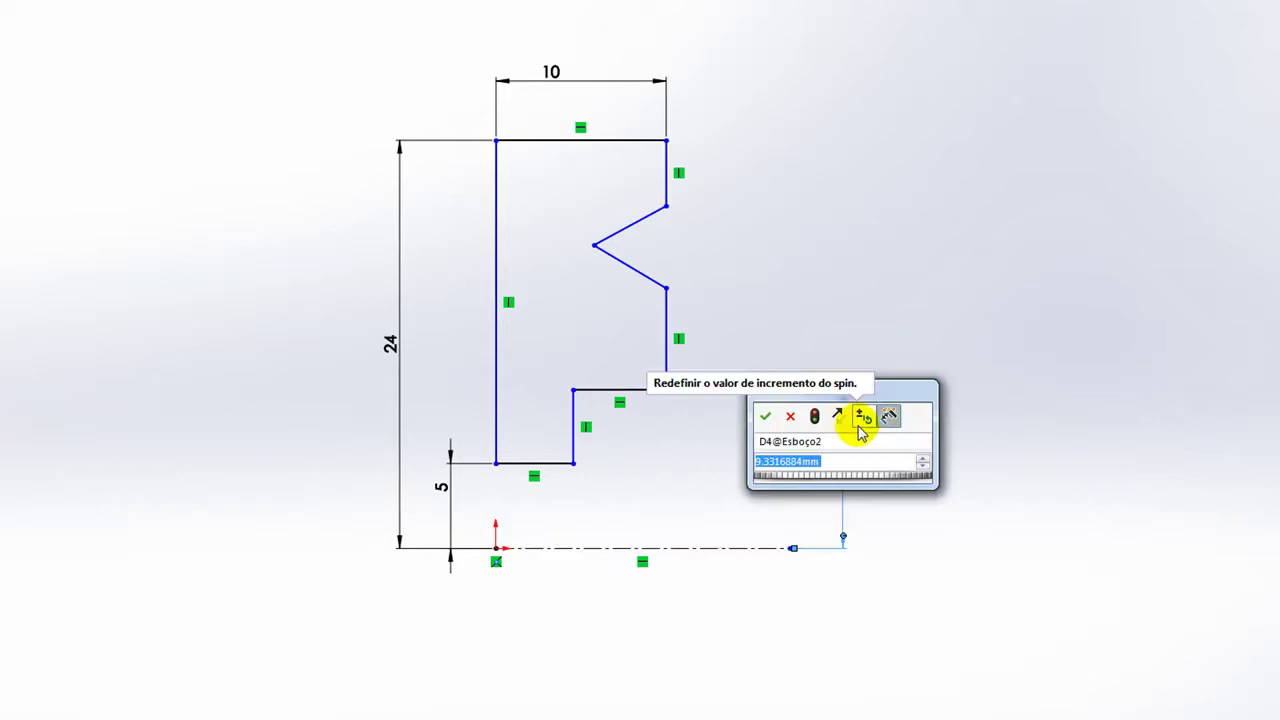
pyautogui.write('9.5')
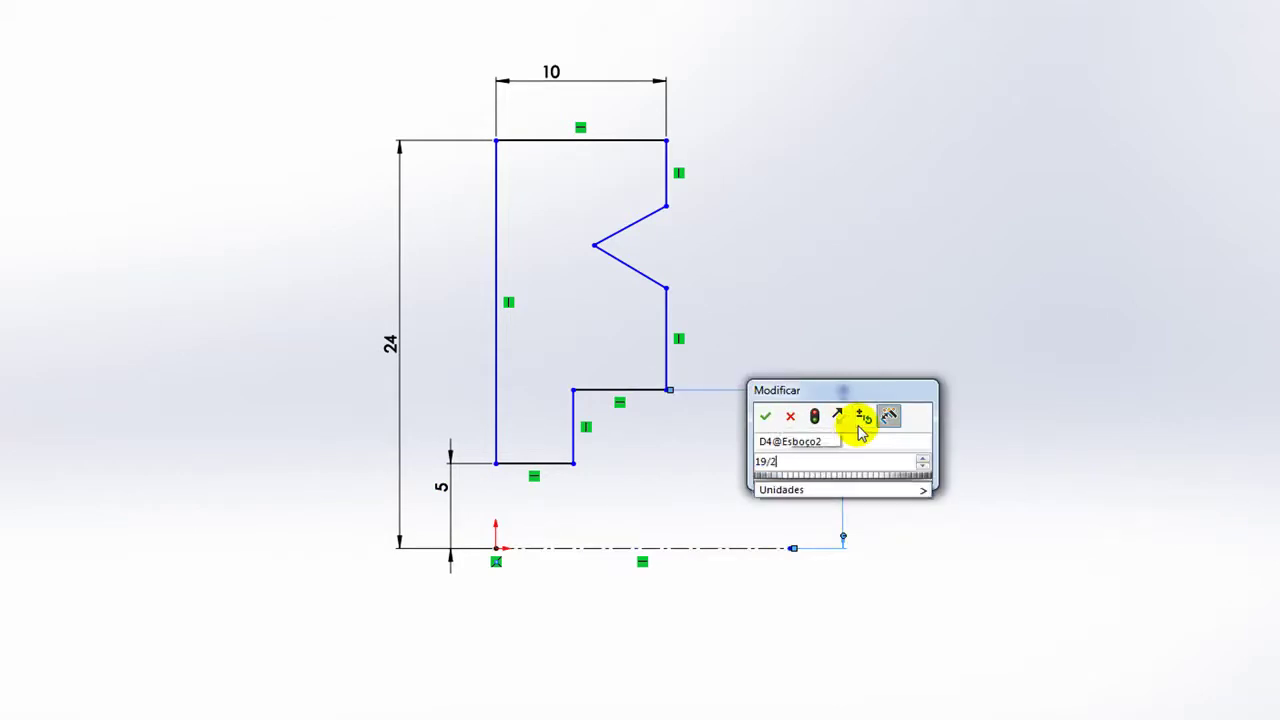
pyautogui.press('Return')
# Dimension the V-notch's upper corner 19 mm from the centerline
pyautogui.click(666, 206)
pyautogui.click(988, 325)
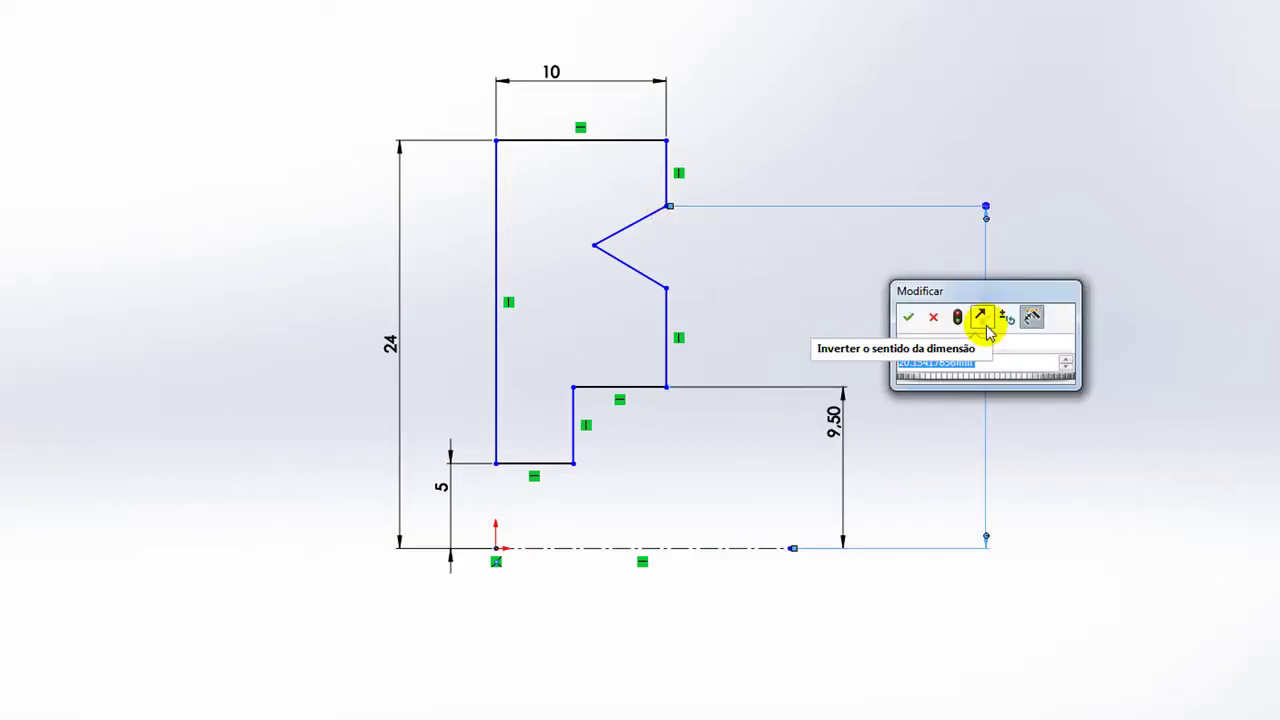
pyautogui.write('19')
pyautogui.press('Return')
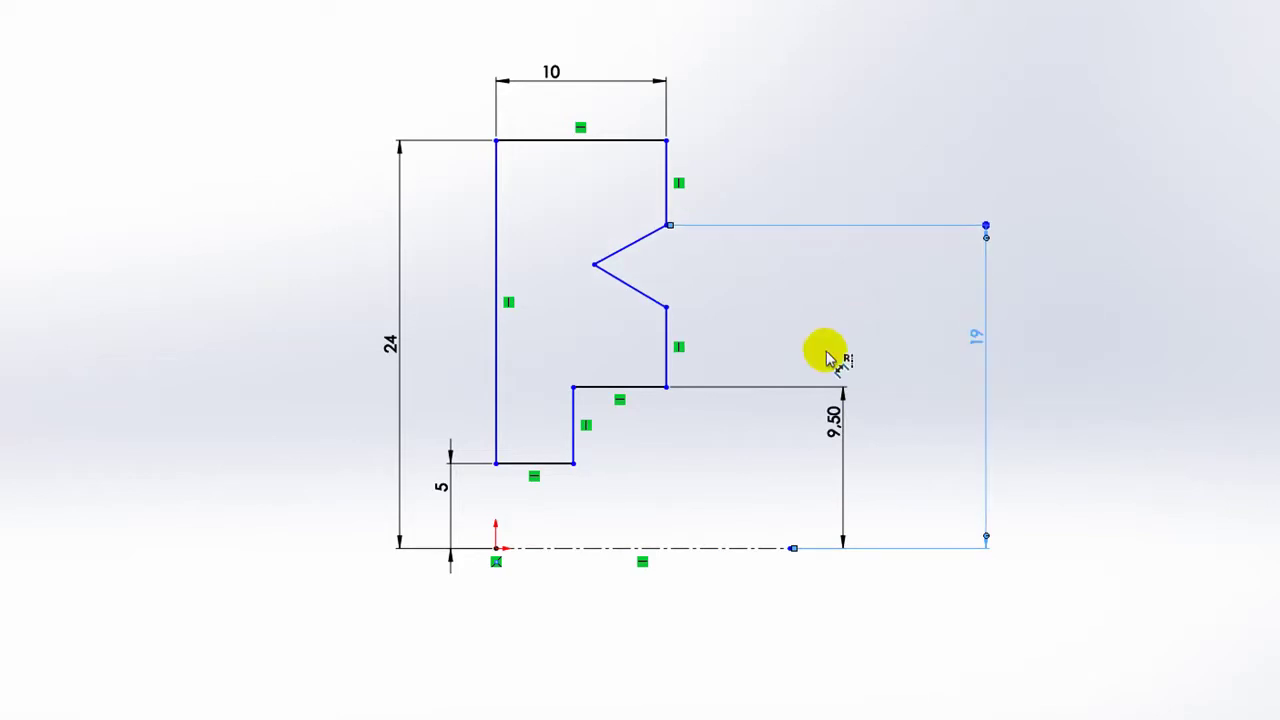
# Dimension the step's horizontal edge to a length of 4 mm, placing the dimension below the centerline
pyautogui.click(648, 396)
pyautogui.click(645, 672)
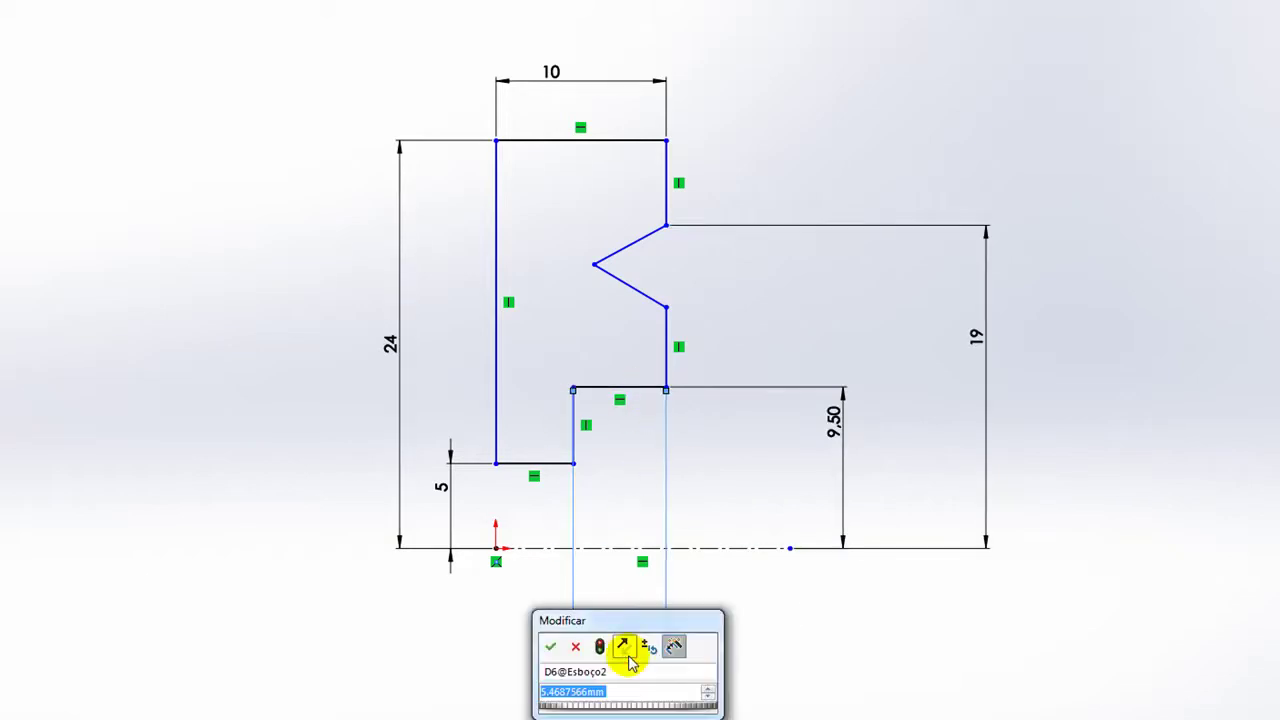
pyautogui.write('4')
pyautogui.press('Return')
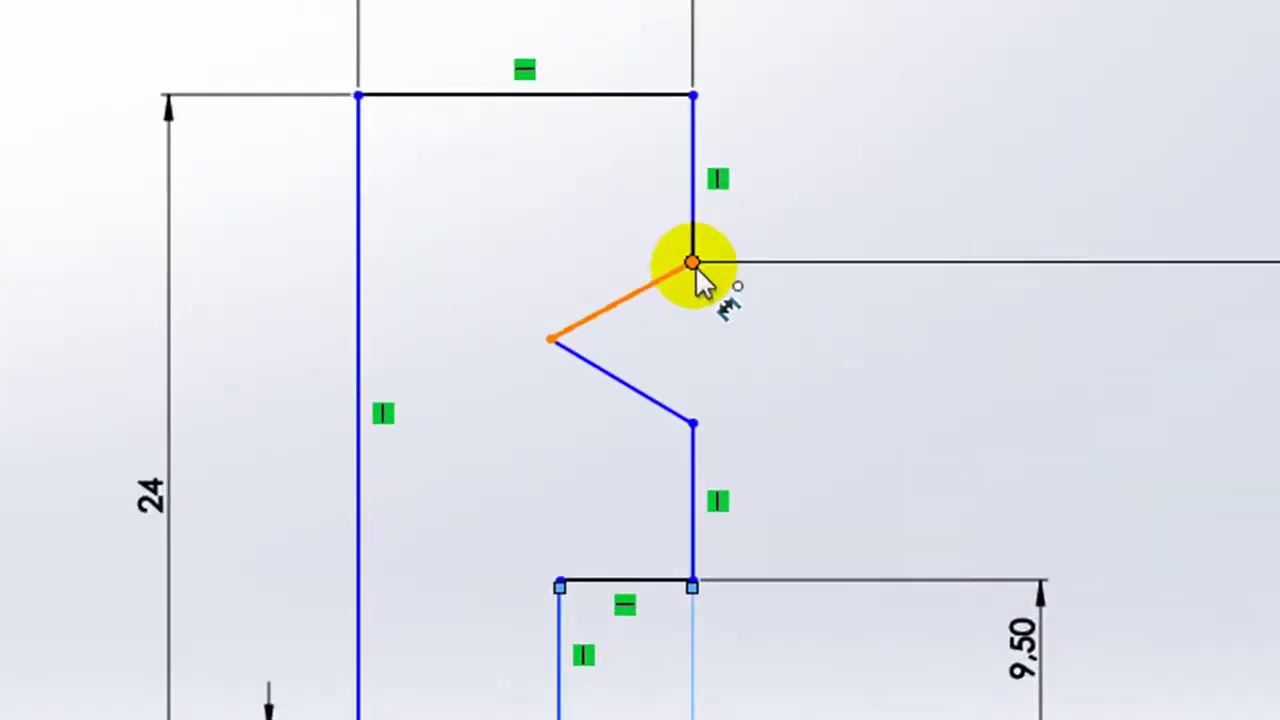
# Dimension the V-notch opening between its upper and lower corners as 5 mm
pyautogui.click(692, 263)
pyautogui.click(693, 420)
pyautogui.click(823, 366)
pyautogui.write('5')
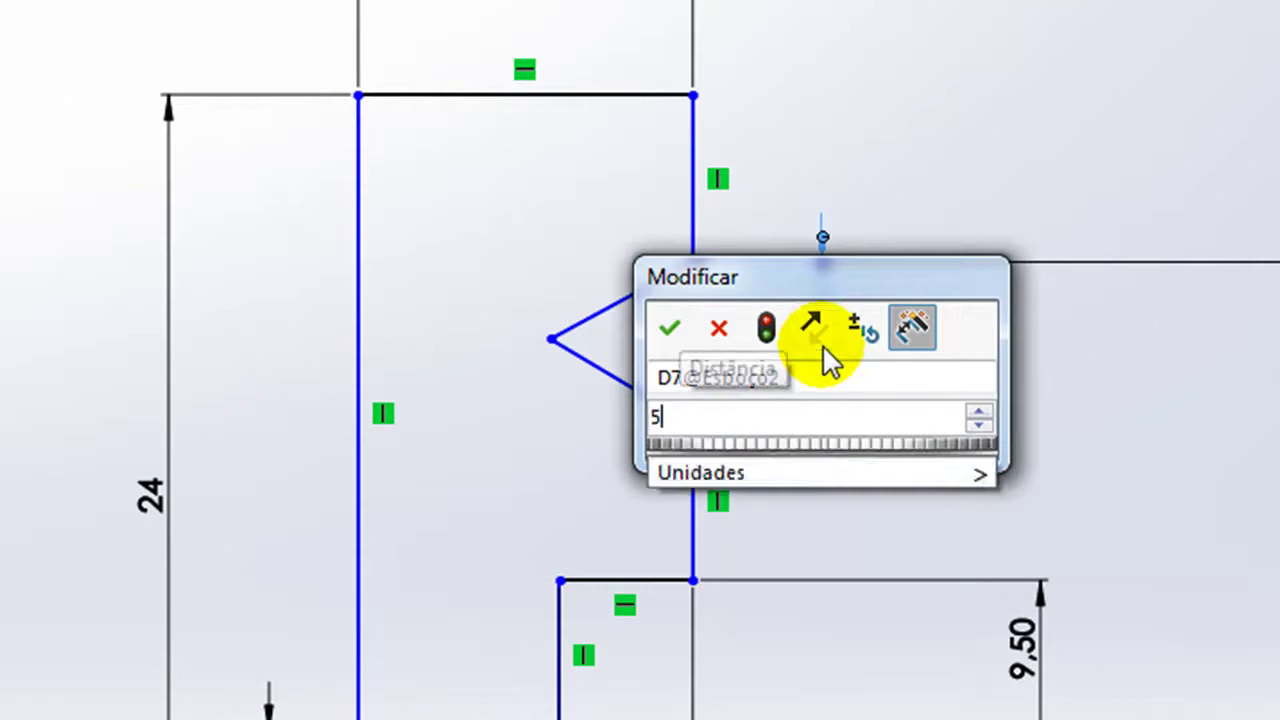
pyautogui.press('Return')
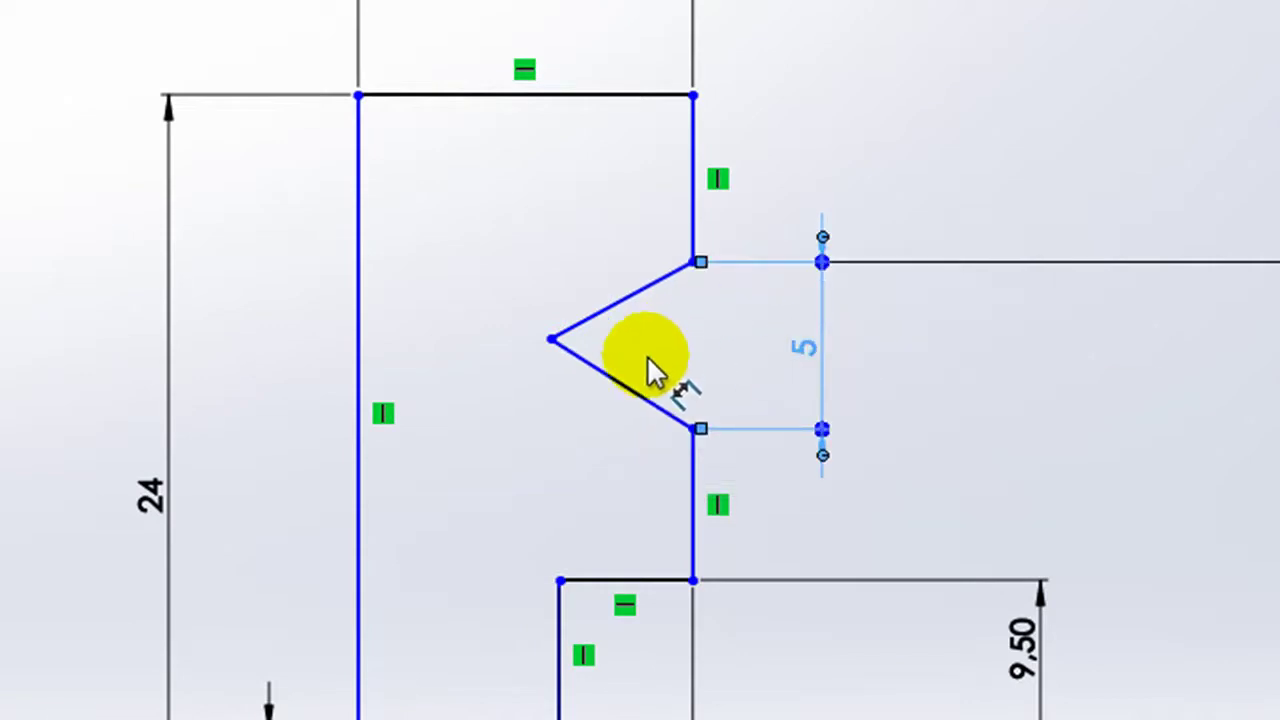
# Dimension the vertical extent of the V-notch's upper slanted line as 2.5 mm
pyautogui.click(572, 328)
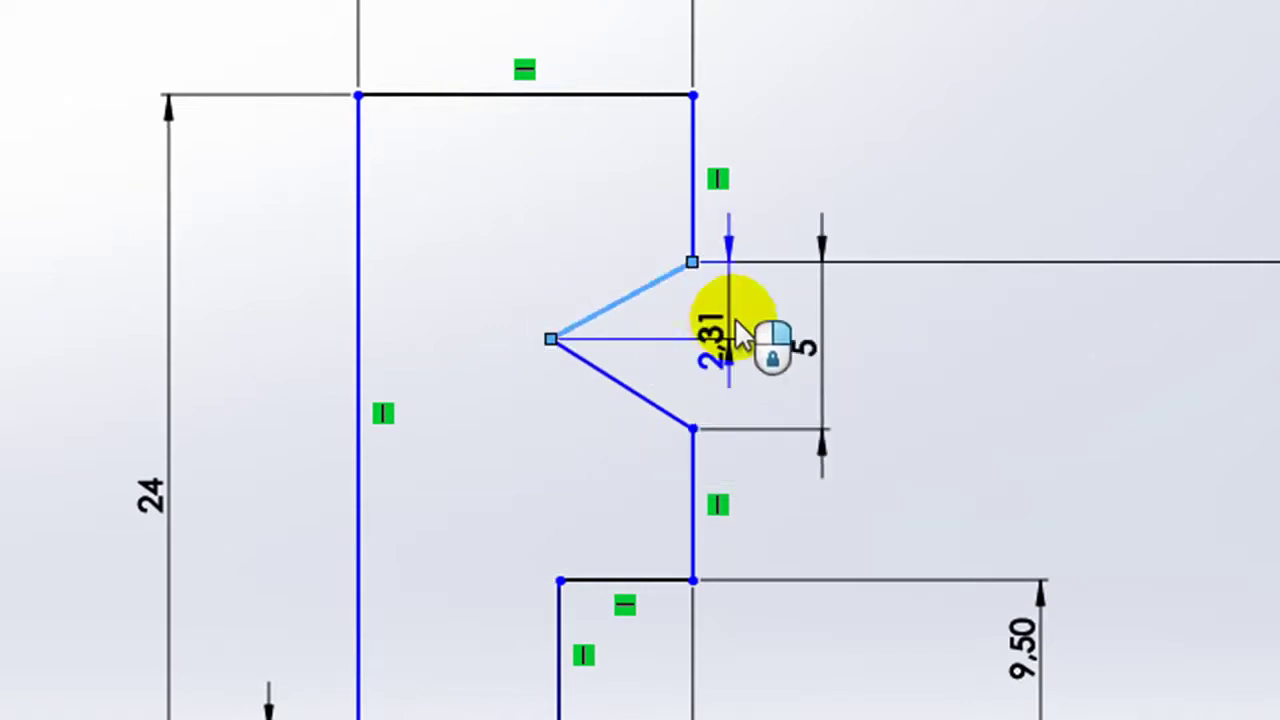
pyautogui.click(774, 323)
pyautogui.write('2,5')
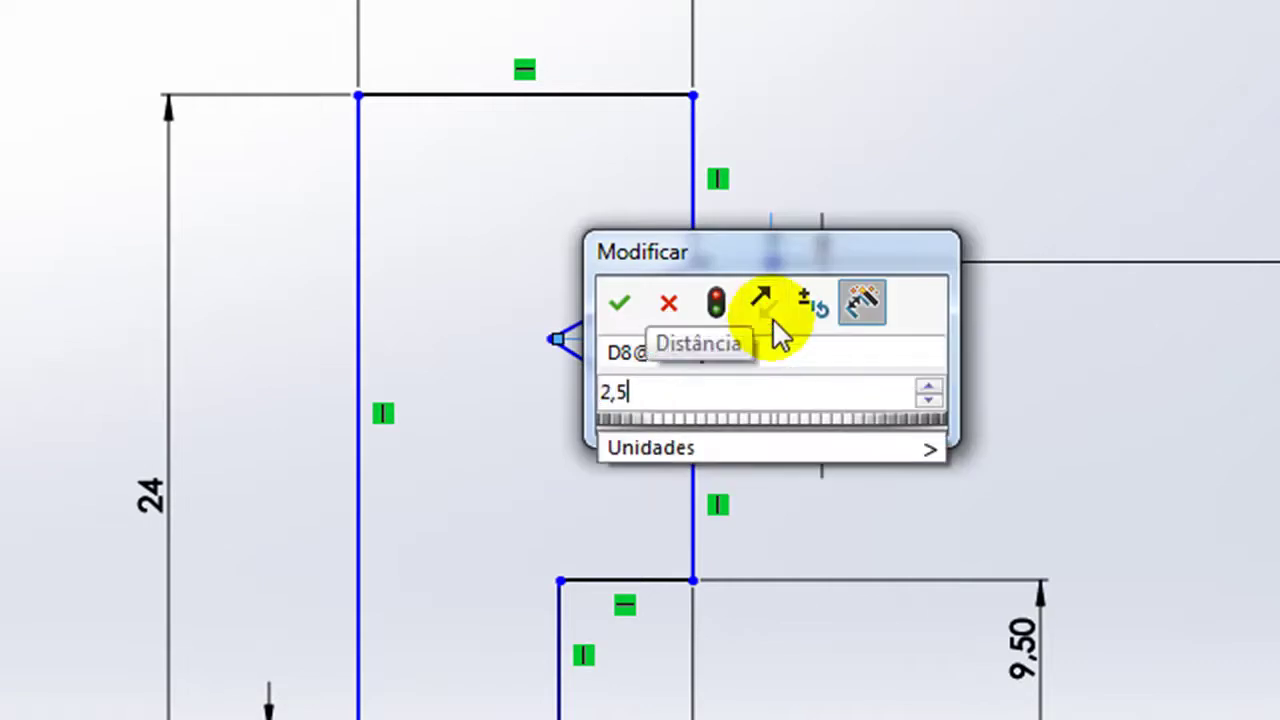
pyautogui.press('Return')
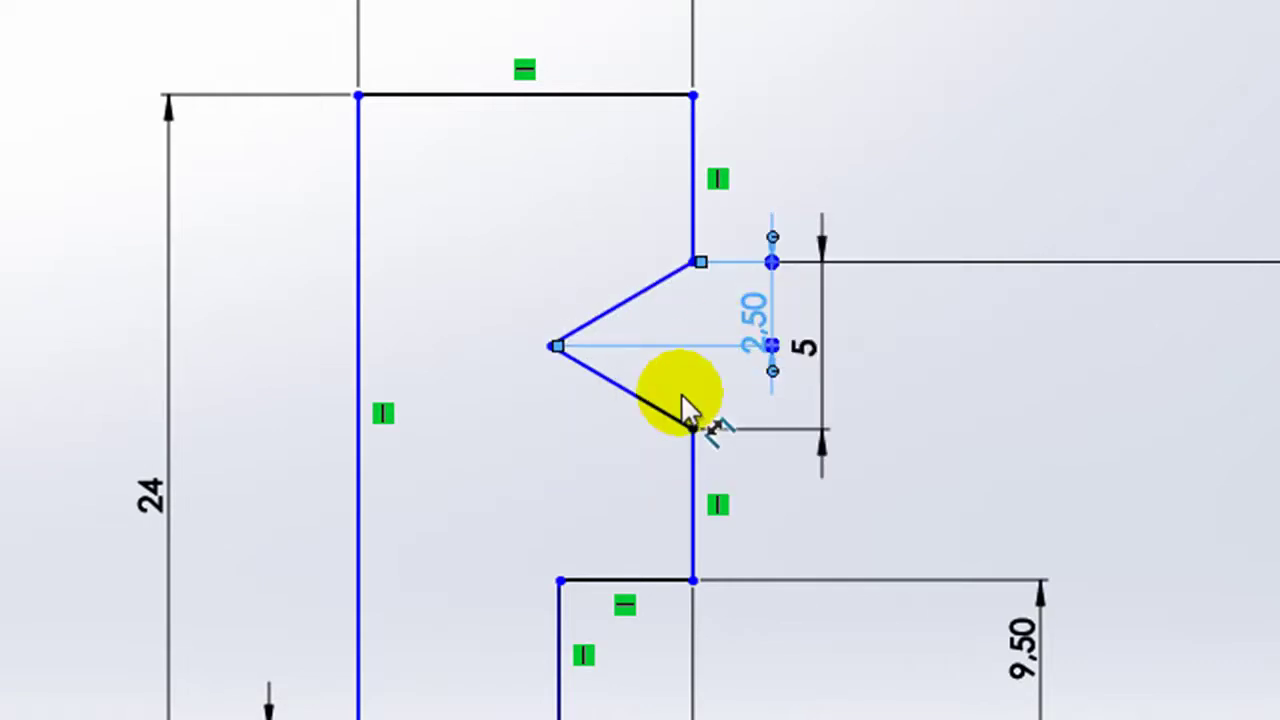
# Dimension the V-notch's depth from its inner vertex to the profile's right edge as 2.50 mm
pyautogui.click(677, 419)
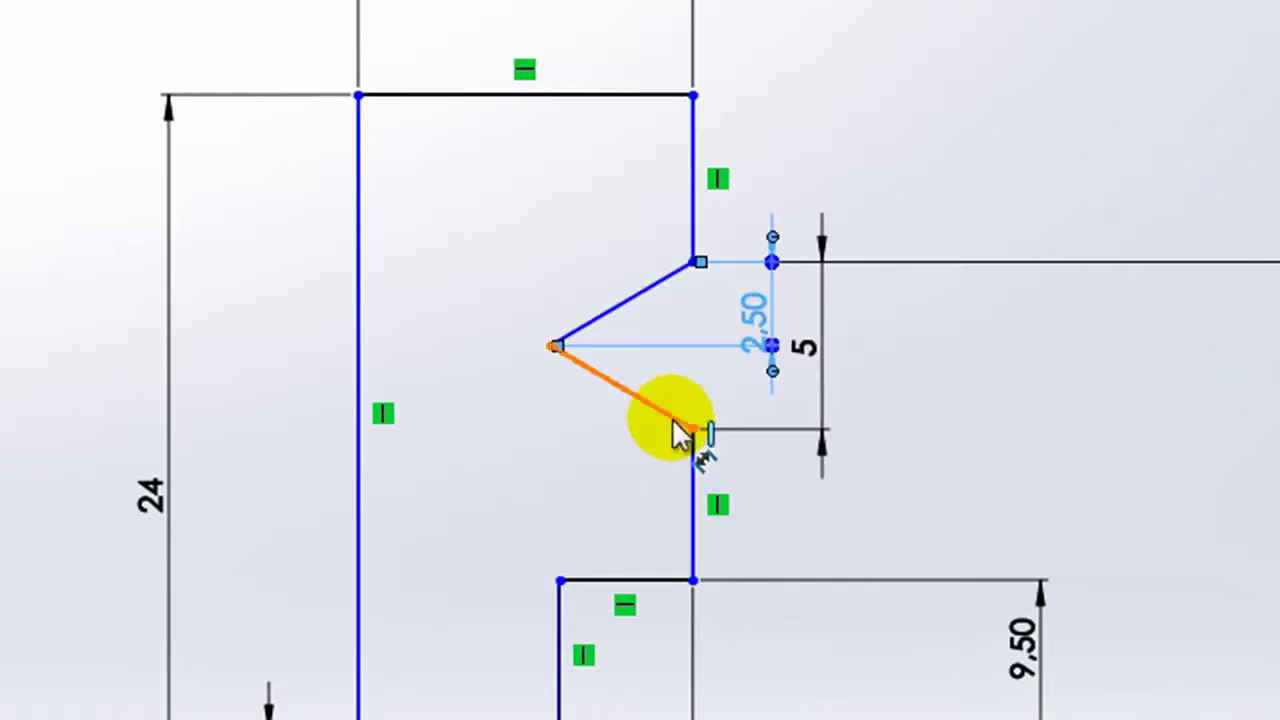
pyautogui.click(553, 346)
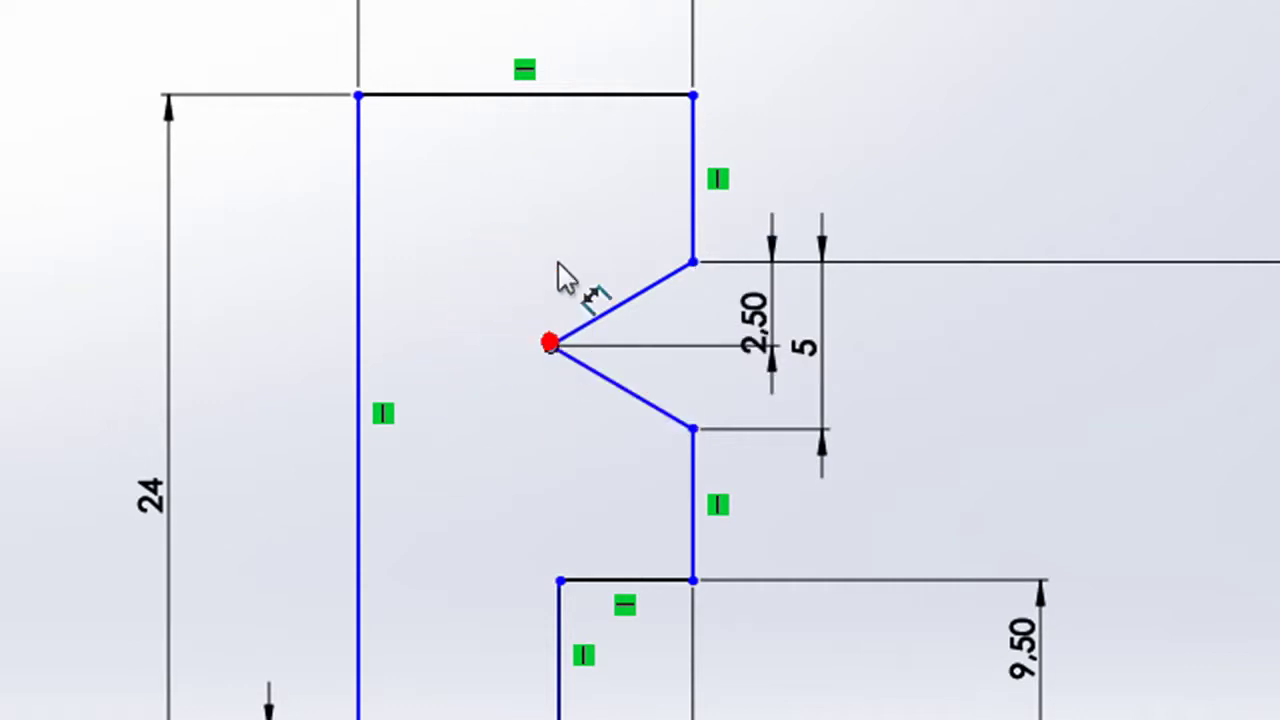
pyautogui.click(690, 190)
pyautogui.click(614, 34)
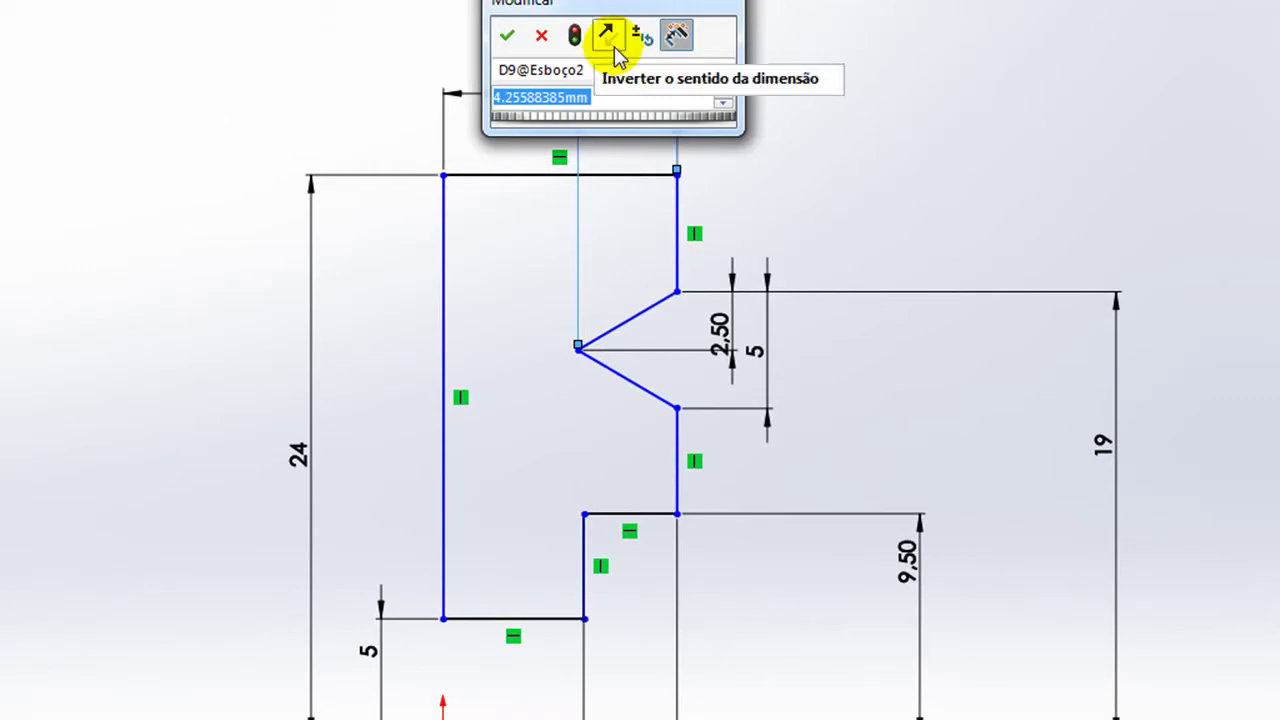
pyautogui.write('2,50')
pyautogui.press('Return')
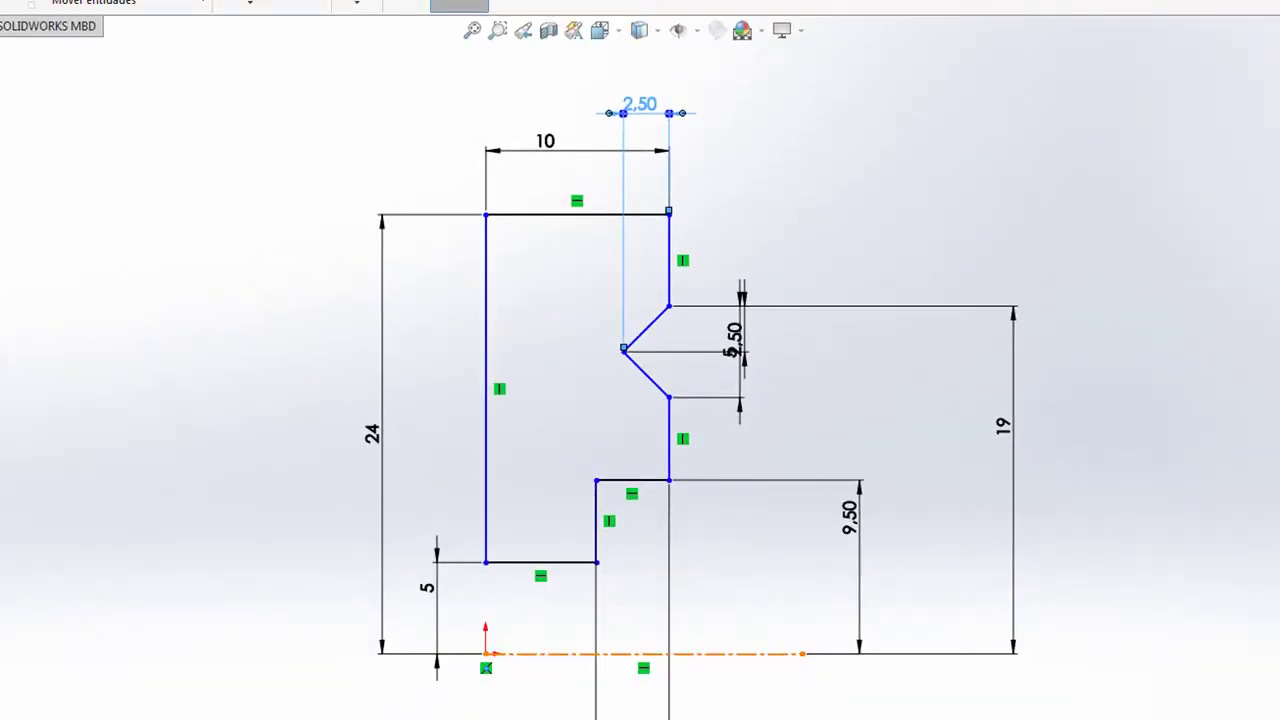
pyautogui.press('Escape')
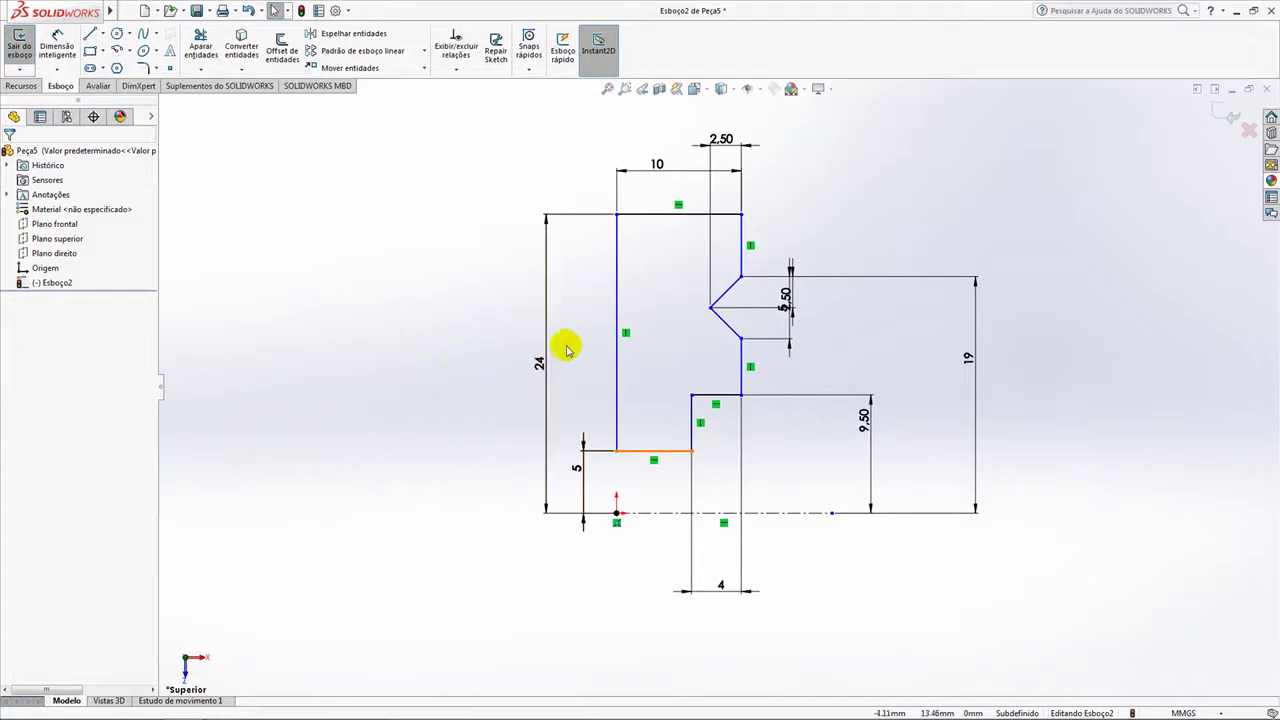
# Add a coincident relation between the profile's left vertical edge and the origin
pyautogui.click(614, 353)
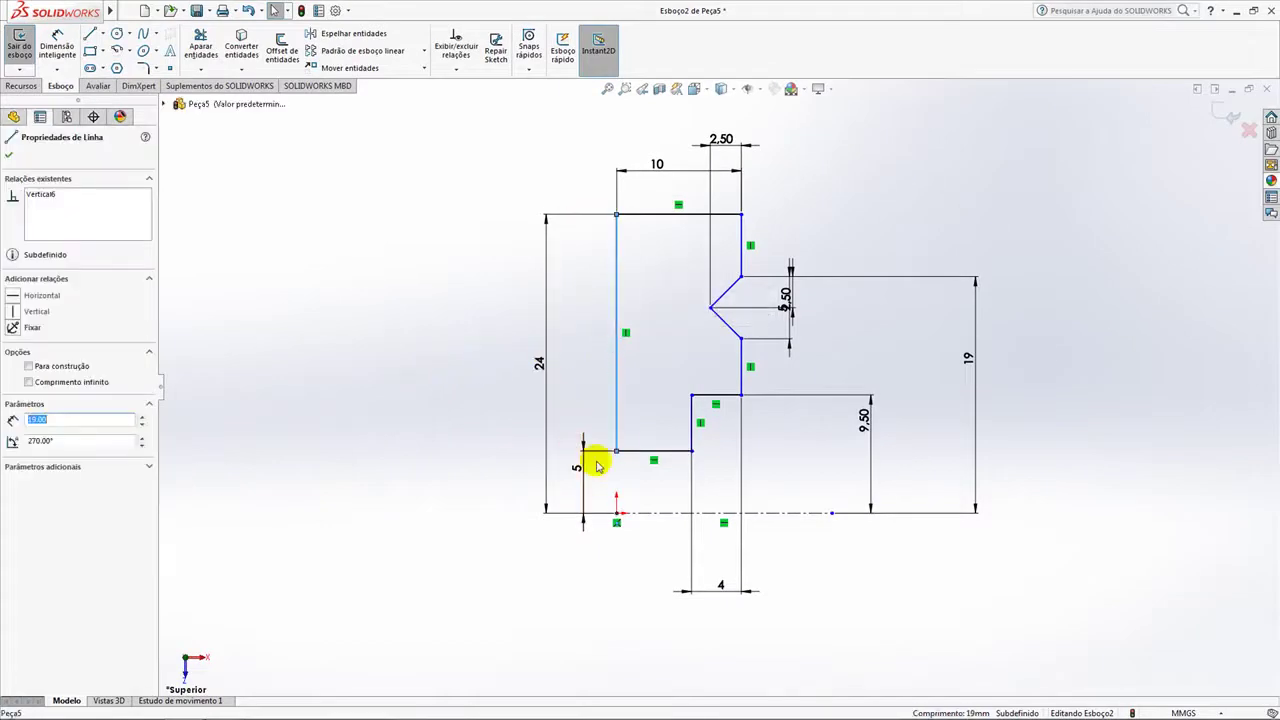
pyautogui.keyDown('ctrl'); pyautogui.click(616, 513); pyautogui.keyUp('ctrl')
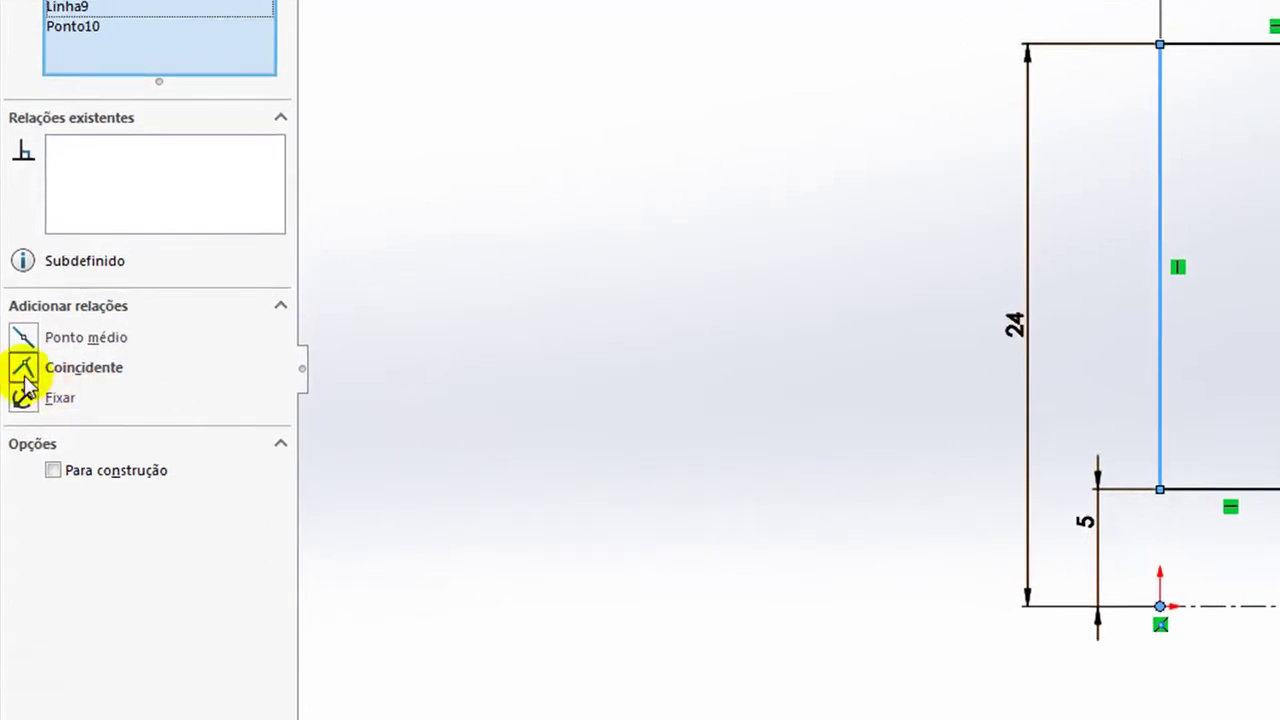
pyautogui.click(24, 378)
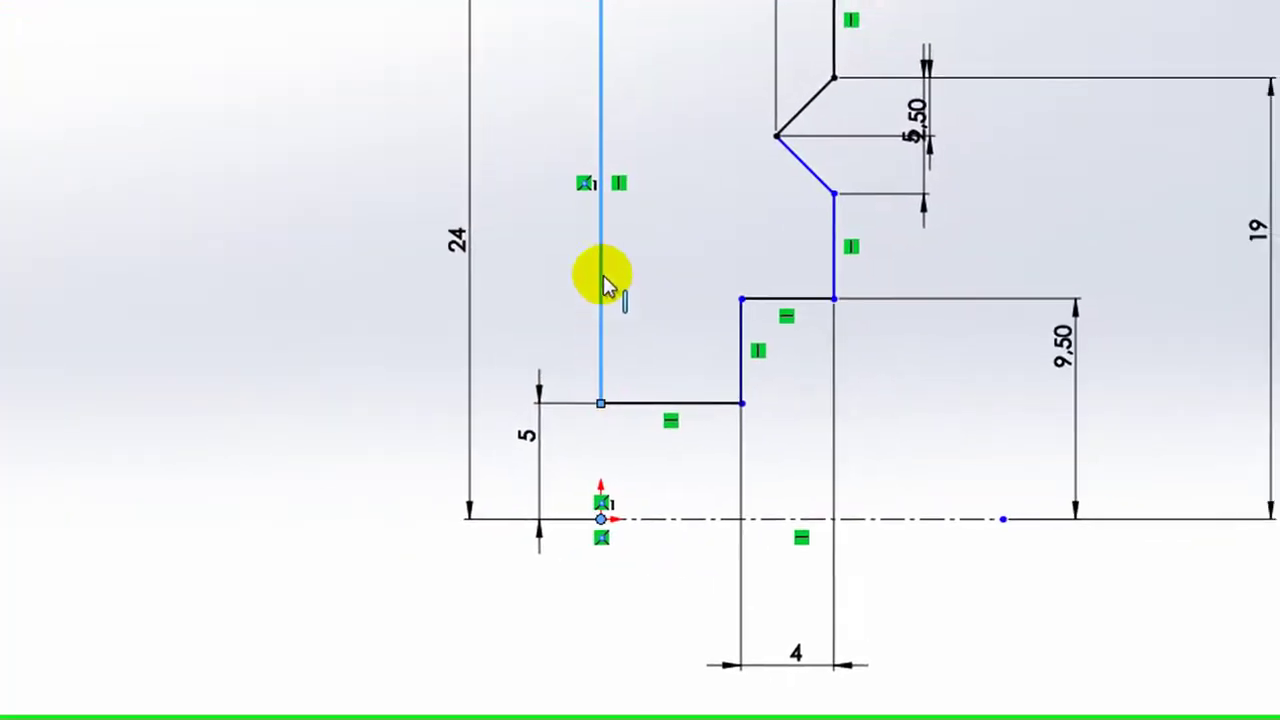
pyautogui.click(241, 106)
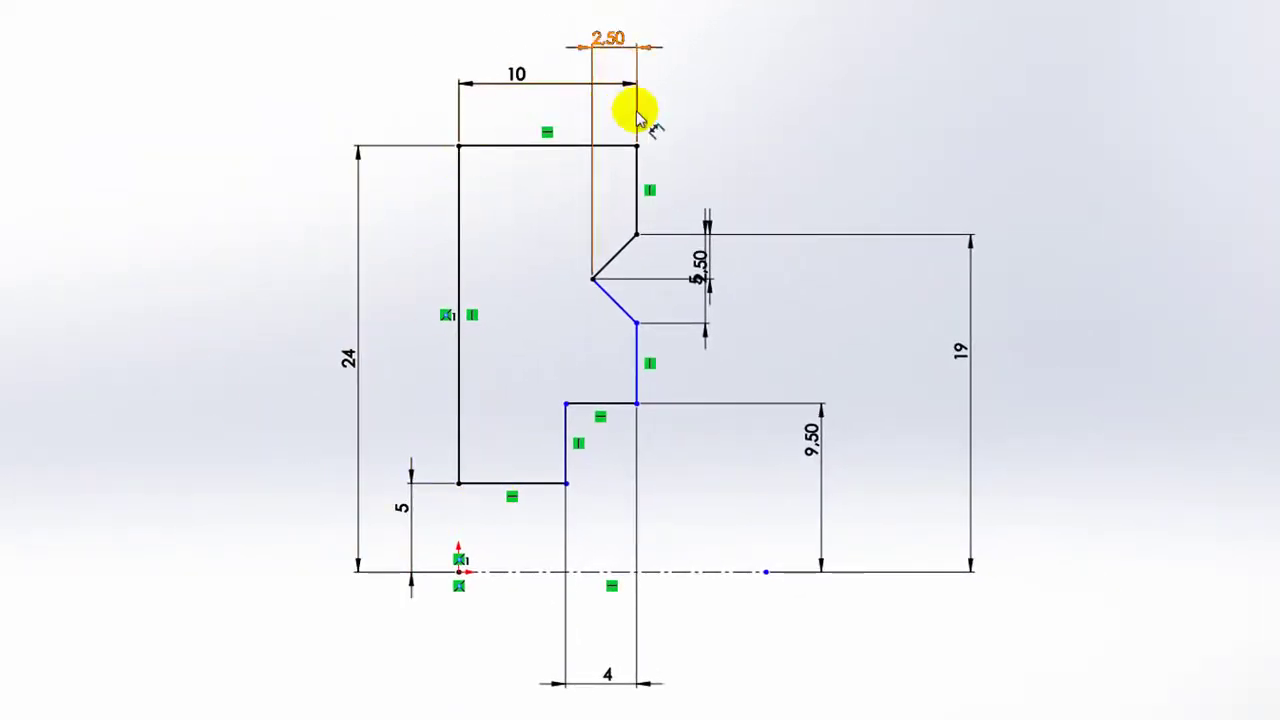
pyautogui.click(636, 189)
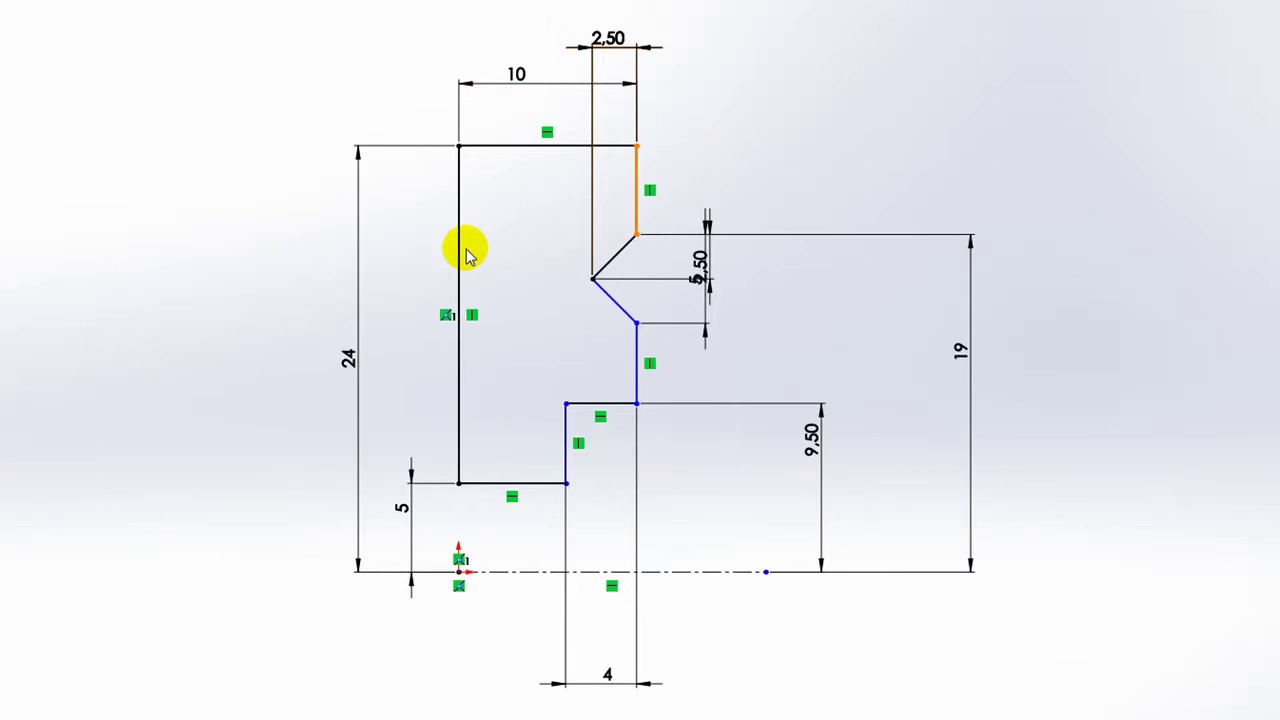
pyautogui.click(612, 300)
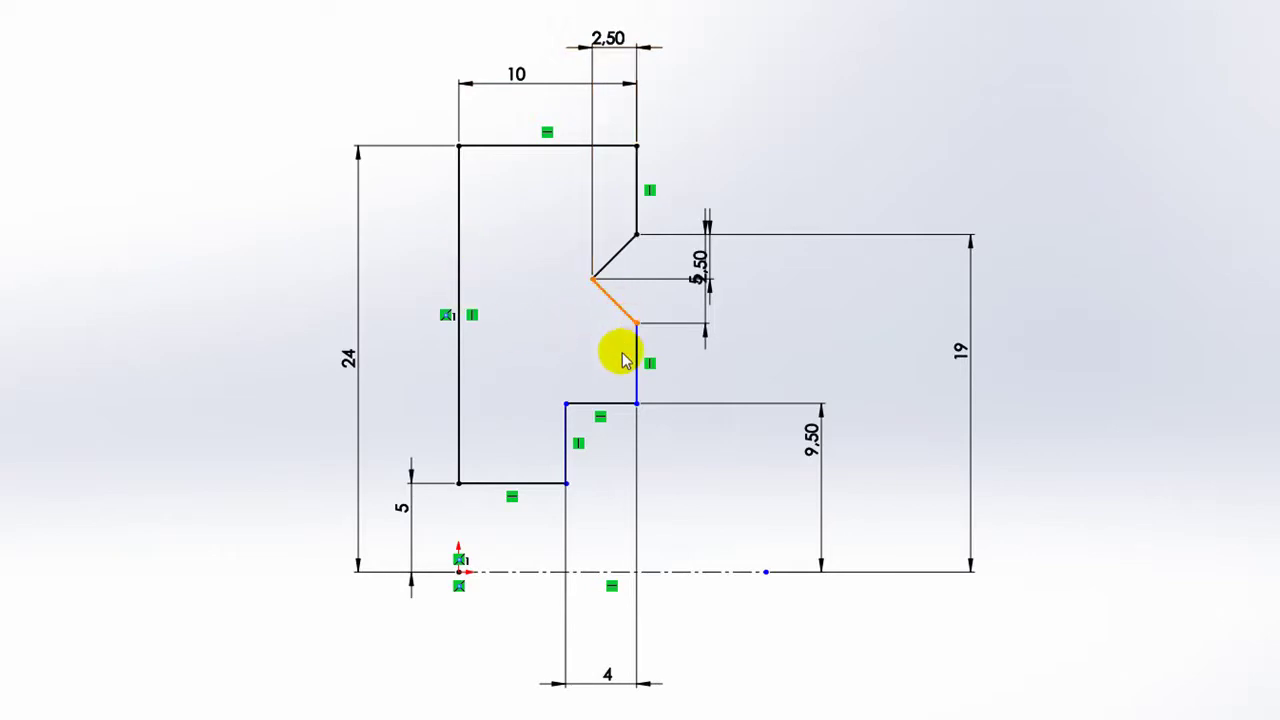
pyautogui.click(455, 266)
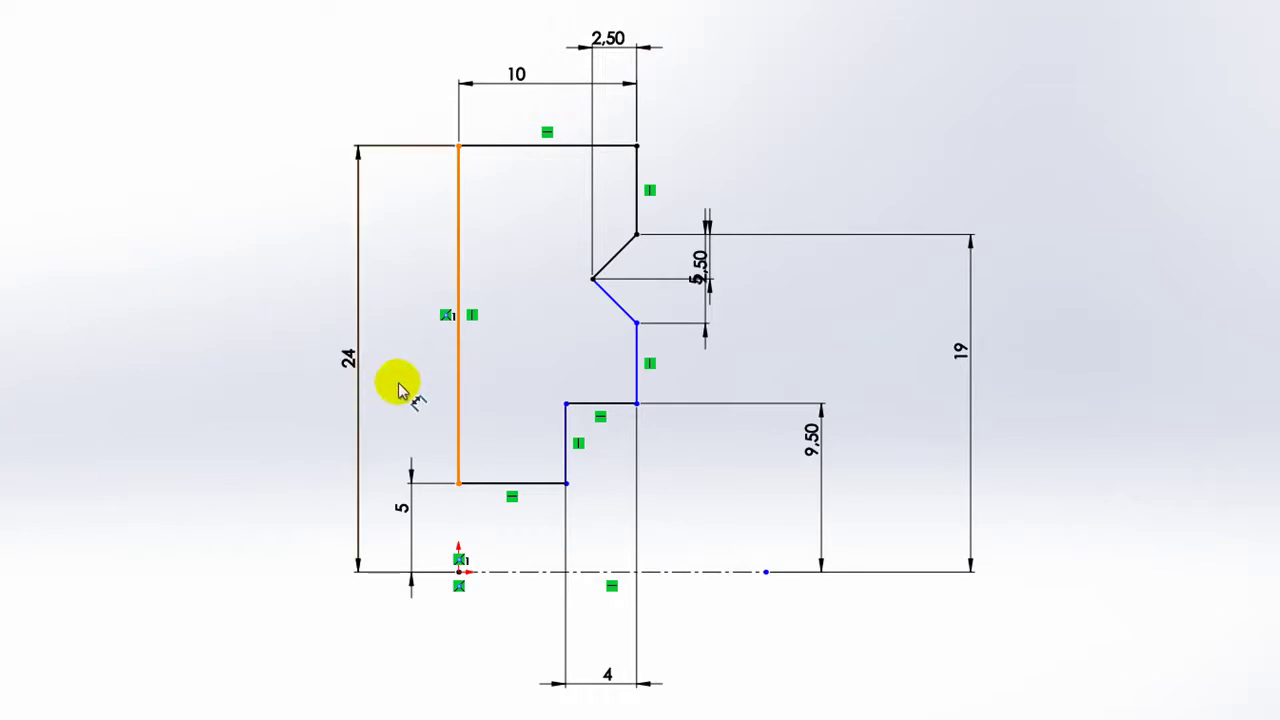
pyautogui.click(614, 300)
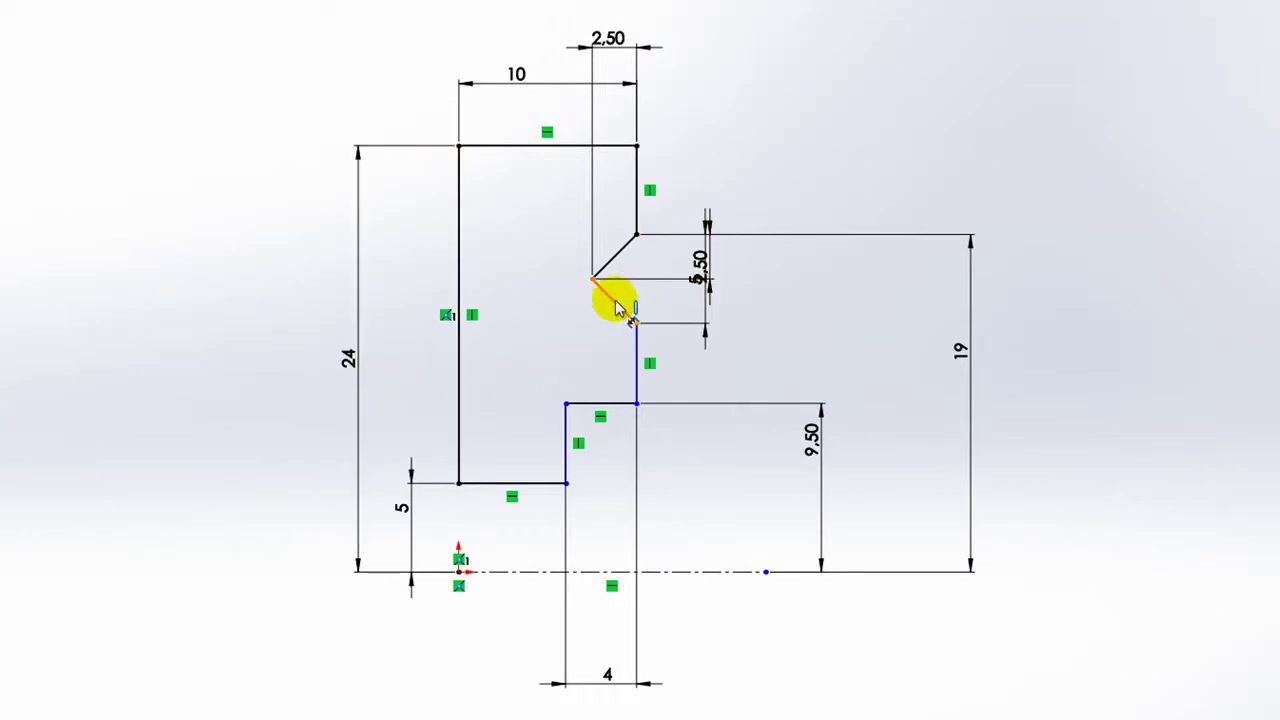
pyautogui.click(611, 258)
pyautogui.click(613, 256)
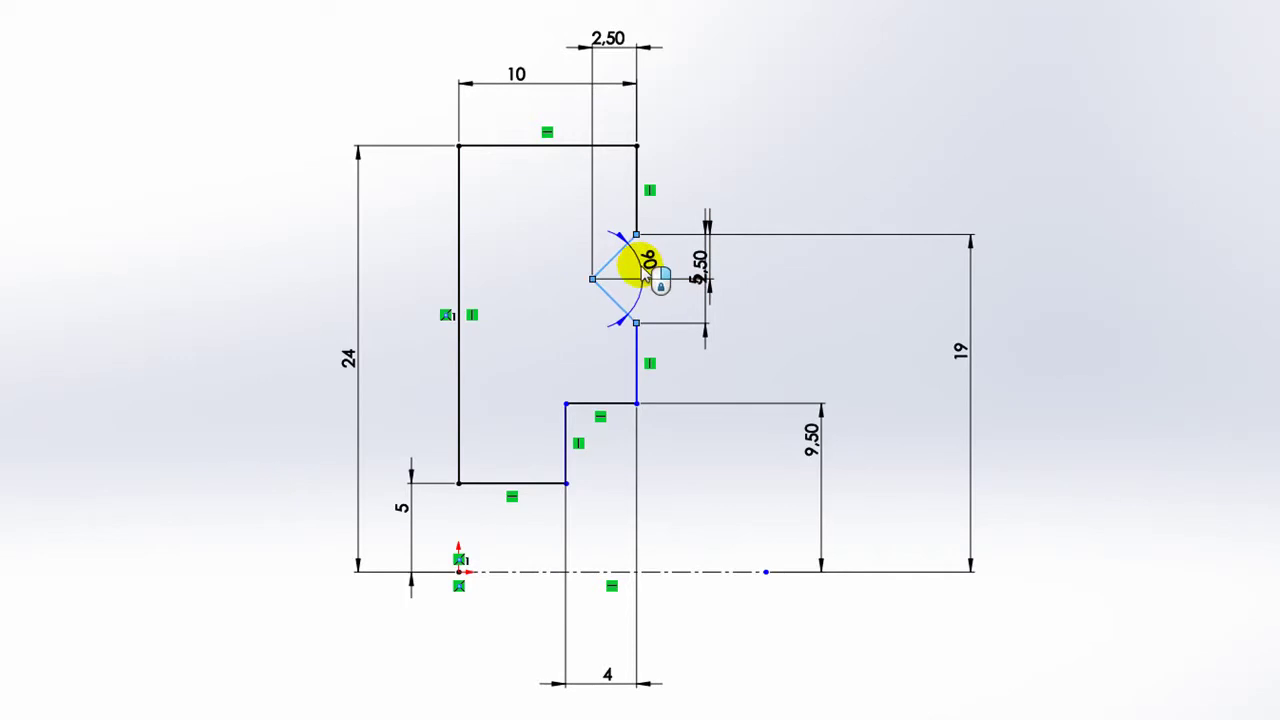
pyautogui.press('Escape')
pyautogui.click(606, 291)
pyautogui.scroll(-2, 609, 290)
pyautogui.press('Escape')
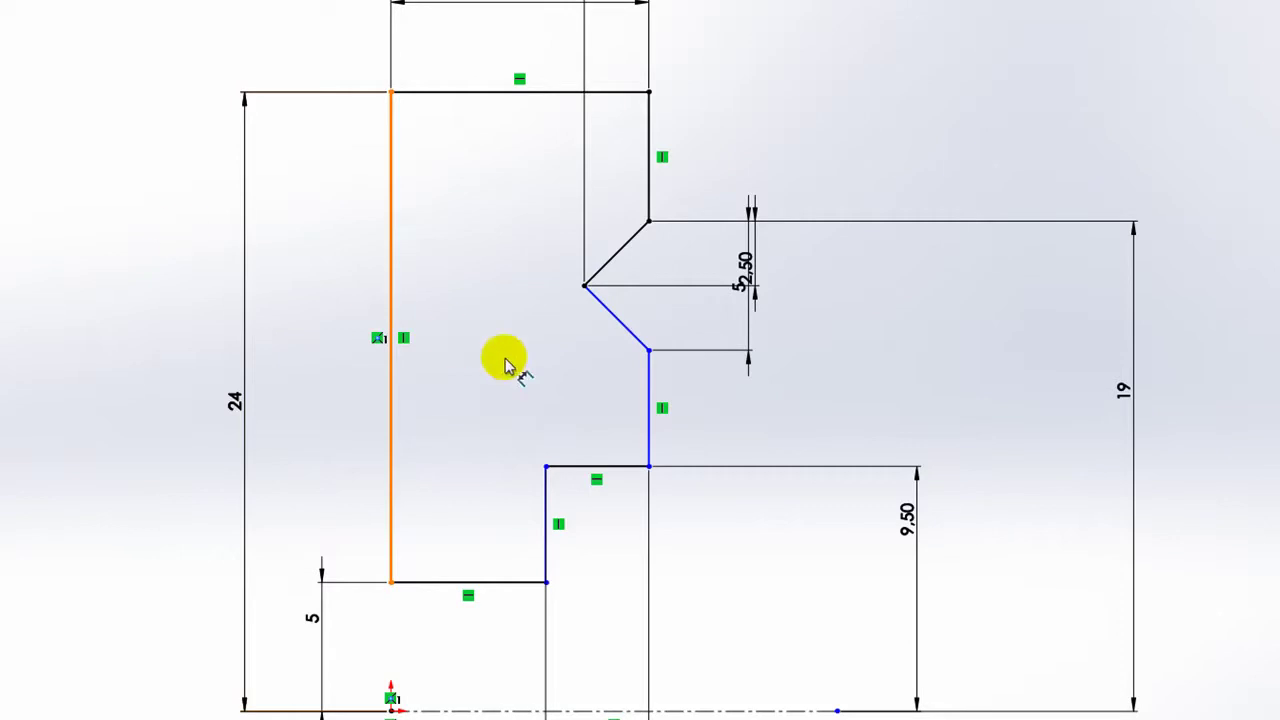
# Dimension the distance from the vertical edge below the V-notch to the profile's left edge as 10 mm and exit the sketch
pyautogui.click(647, 398)
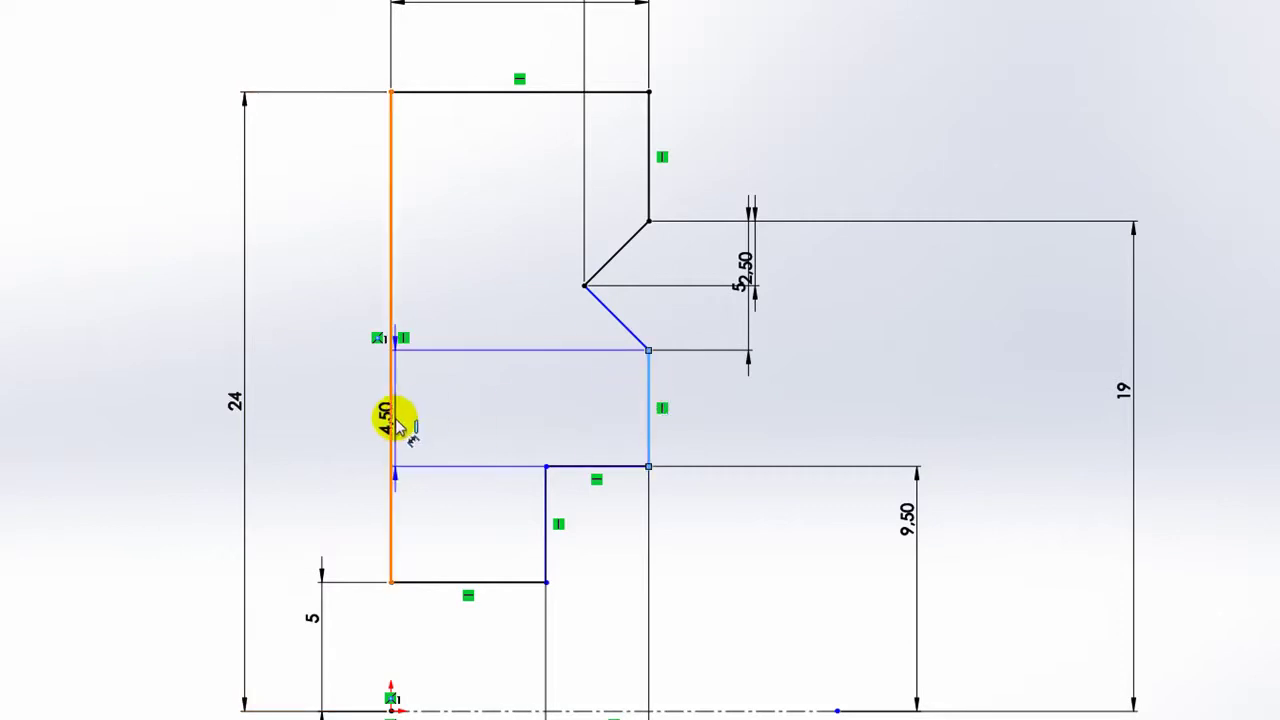
pyautogui.click(390, 420)
pyautogui.click(440, 386)
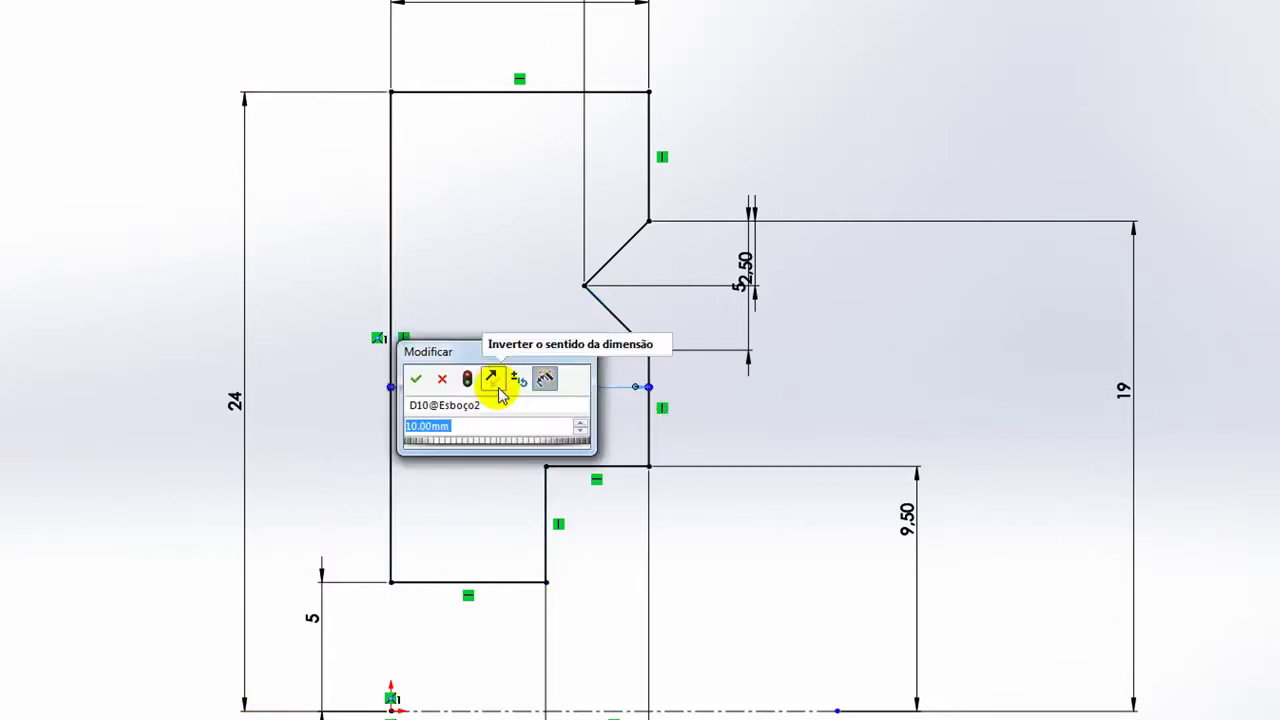
pyautogui.press('Return')
pyautogui.scroll(3, 500, 395)
pyautogui.click(234, 268)
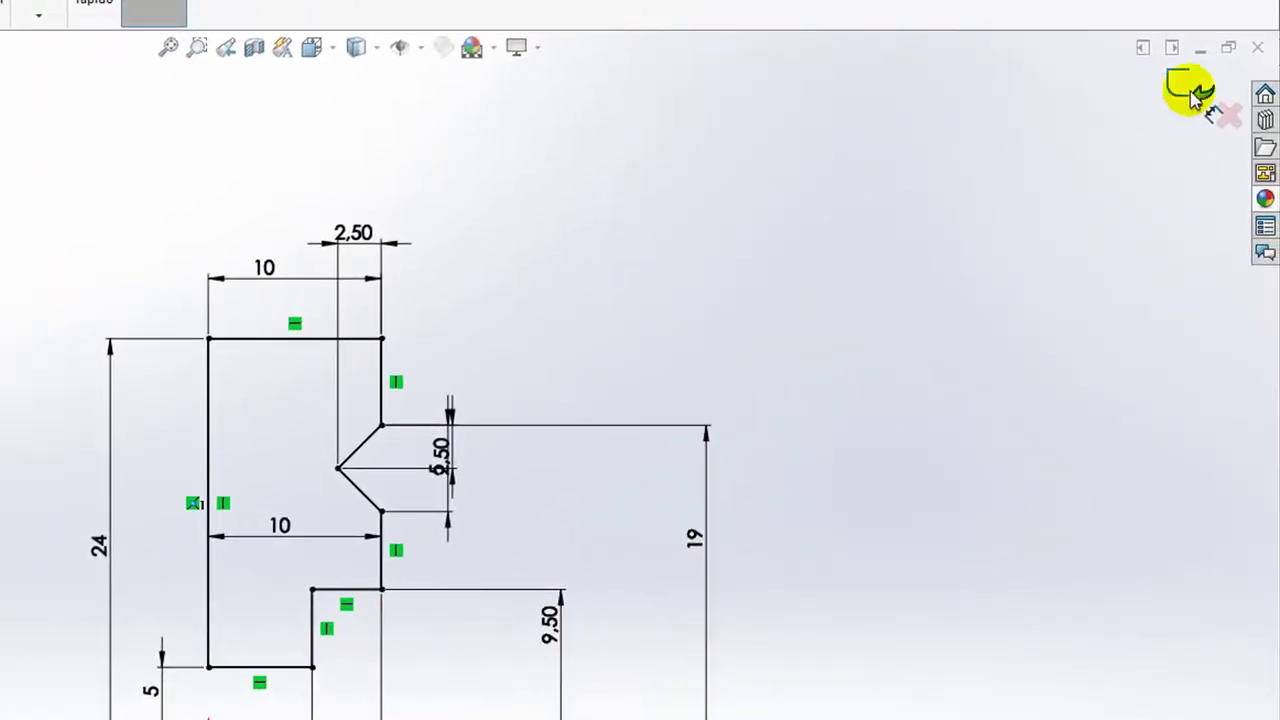
pyautogui.click(1192, 95)
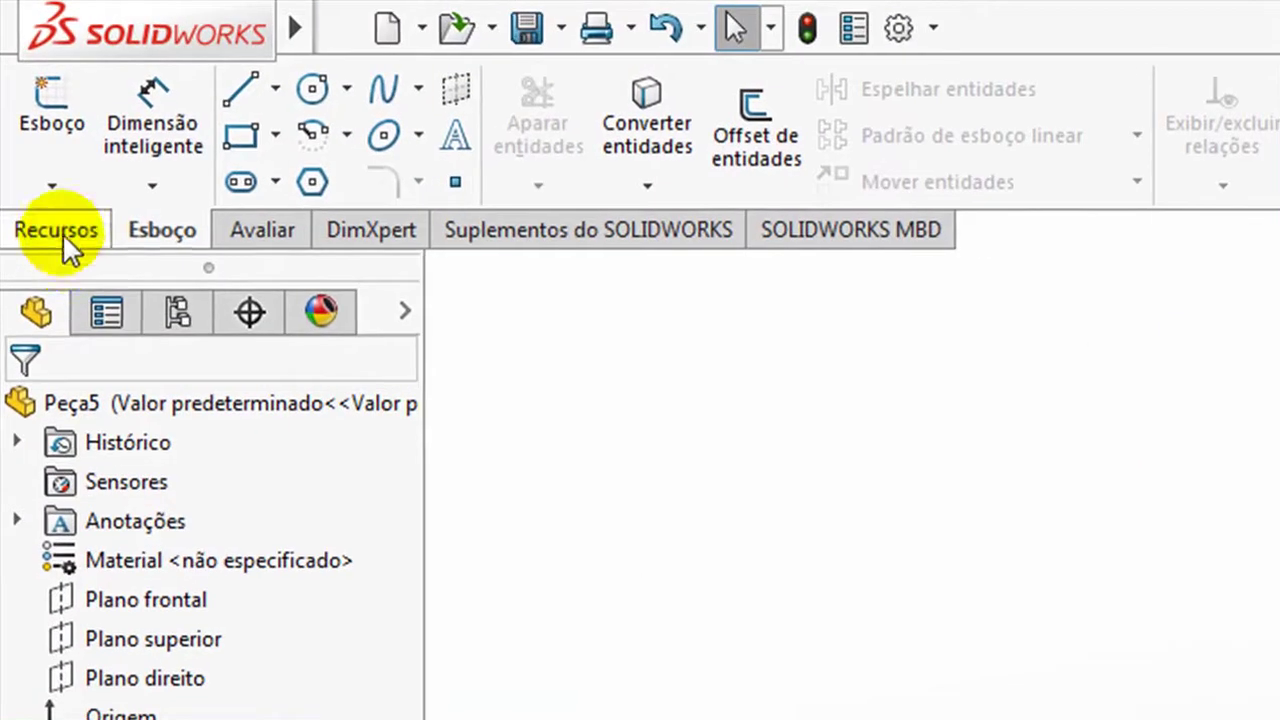
# Revolve the sketched profile 360° about the centerline as a blind boss/base
pyautogui.click(22, 87)
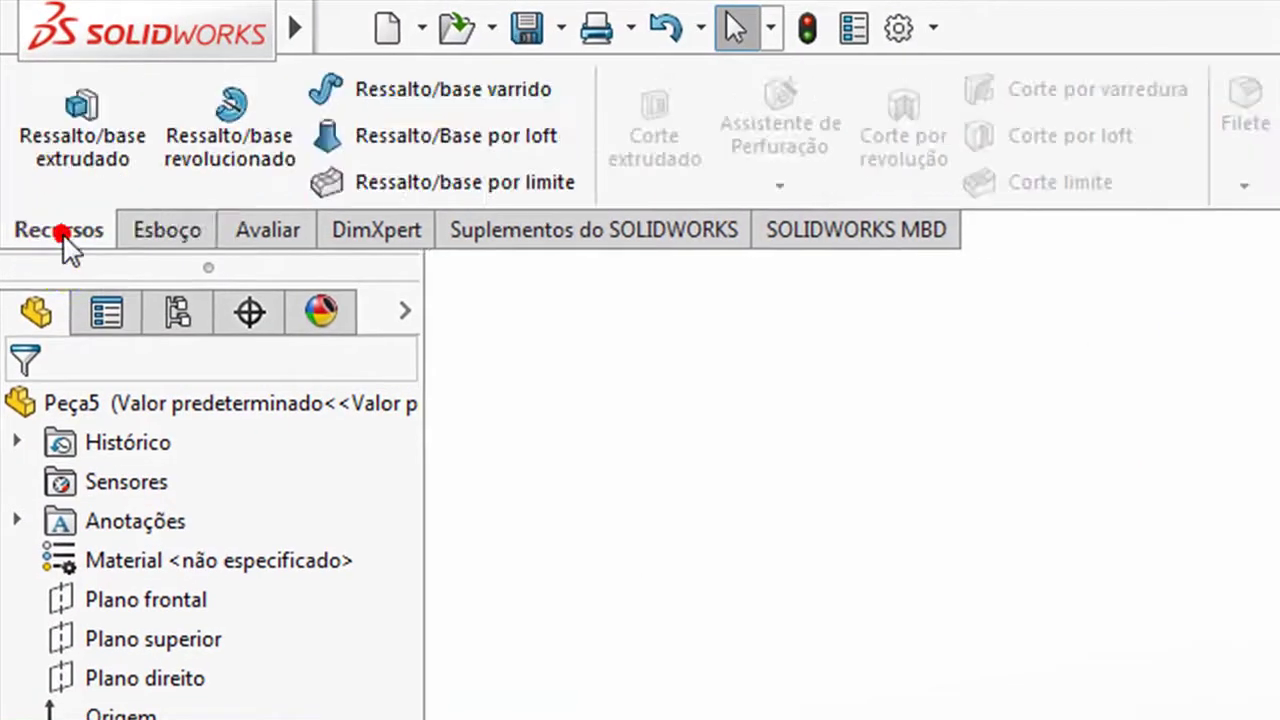
pyautogui.click(211, 132)
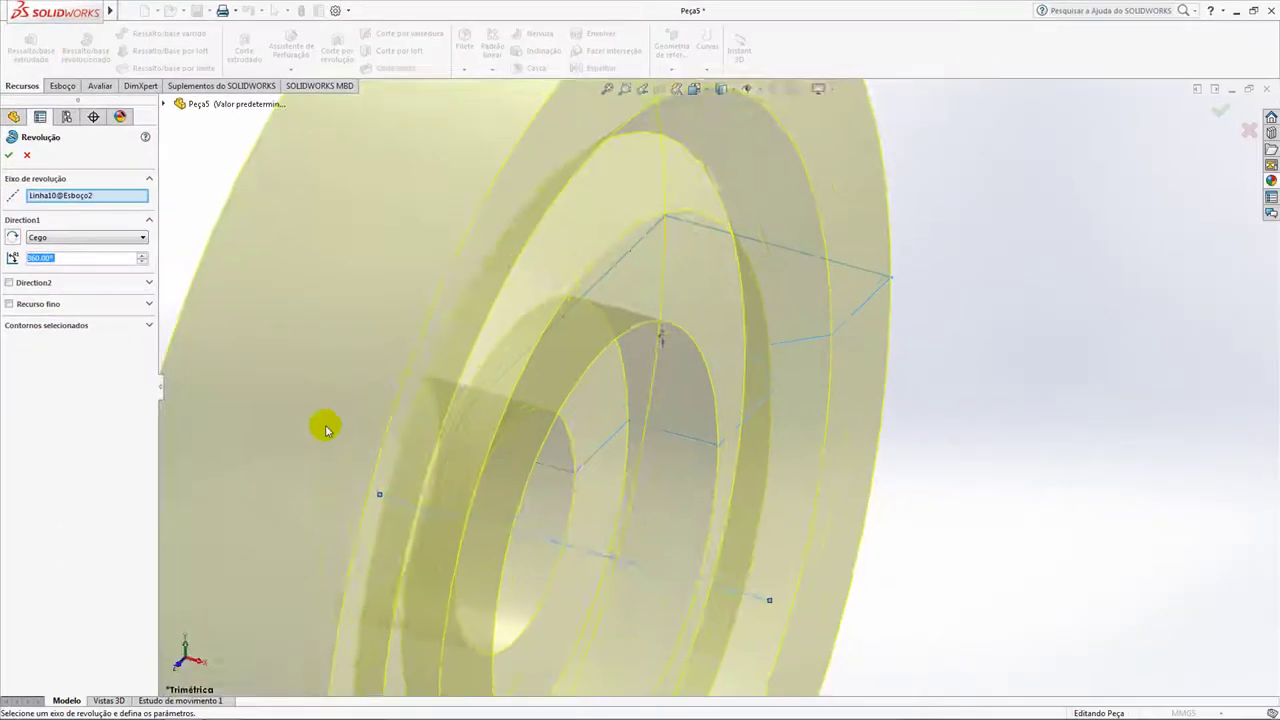
pyautogui.scroll(3, 505, 543)
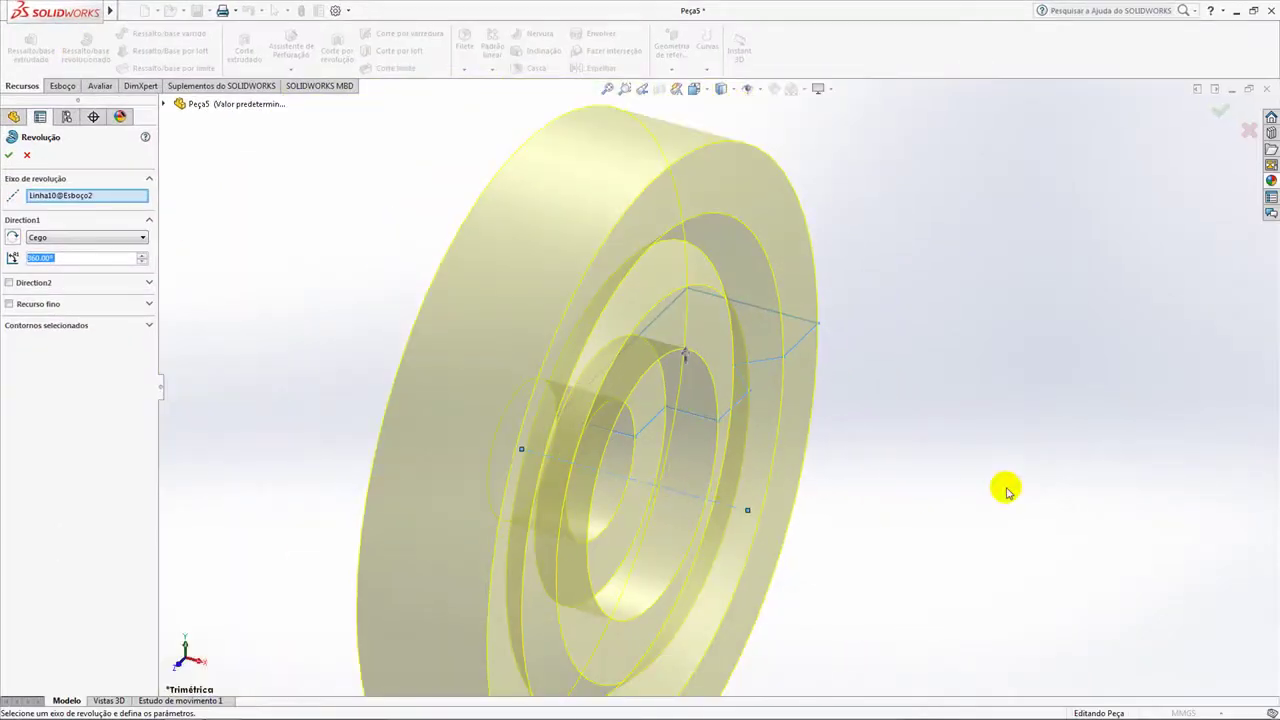
pyautogui.click(1219, 113)
# Start a new sketch on the flat outer ring face on the grooved side of the revolved body
pyautogui.scroll(5, 906, 463)
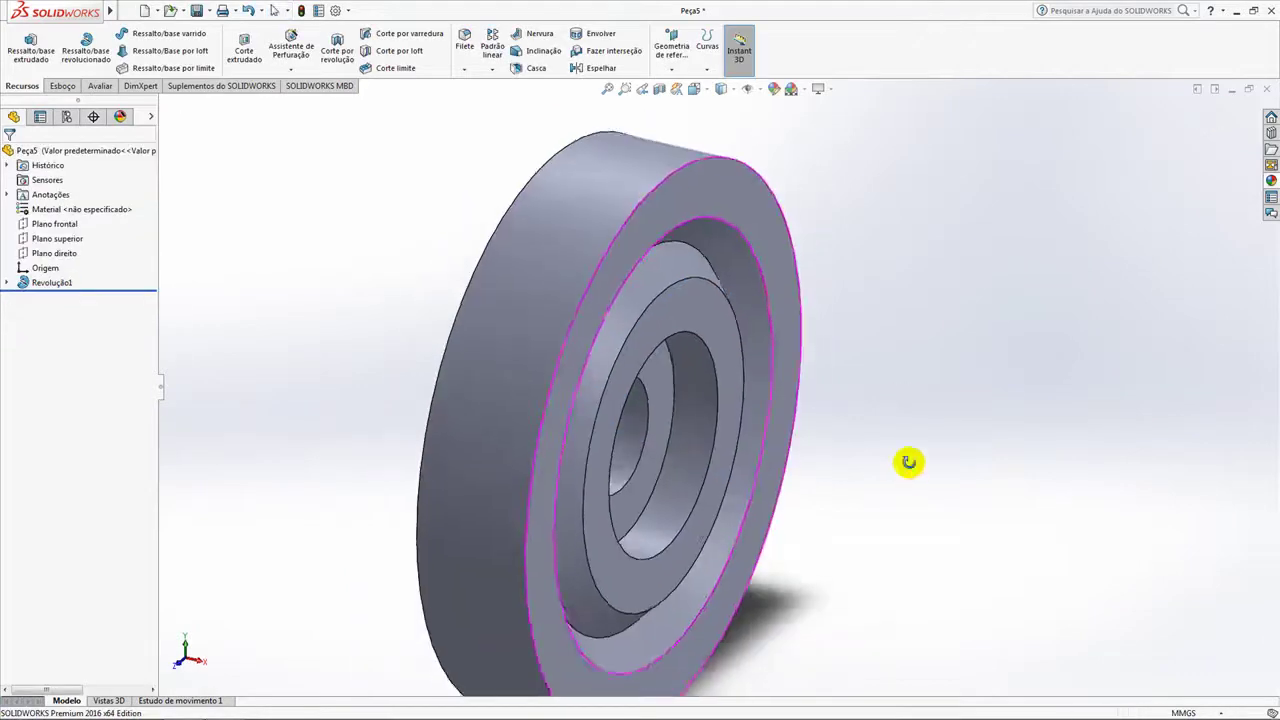
pyautogui.moveTo(906, 463); pyautogui.dragTo(870, 490, button='middle')
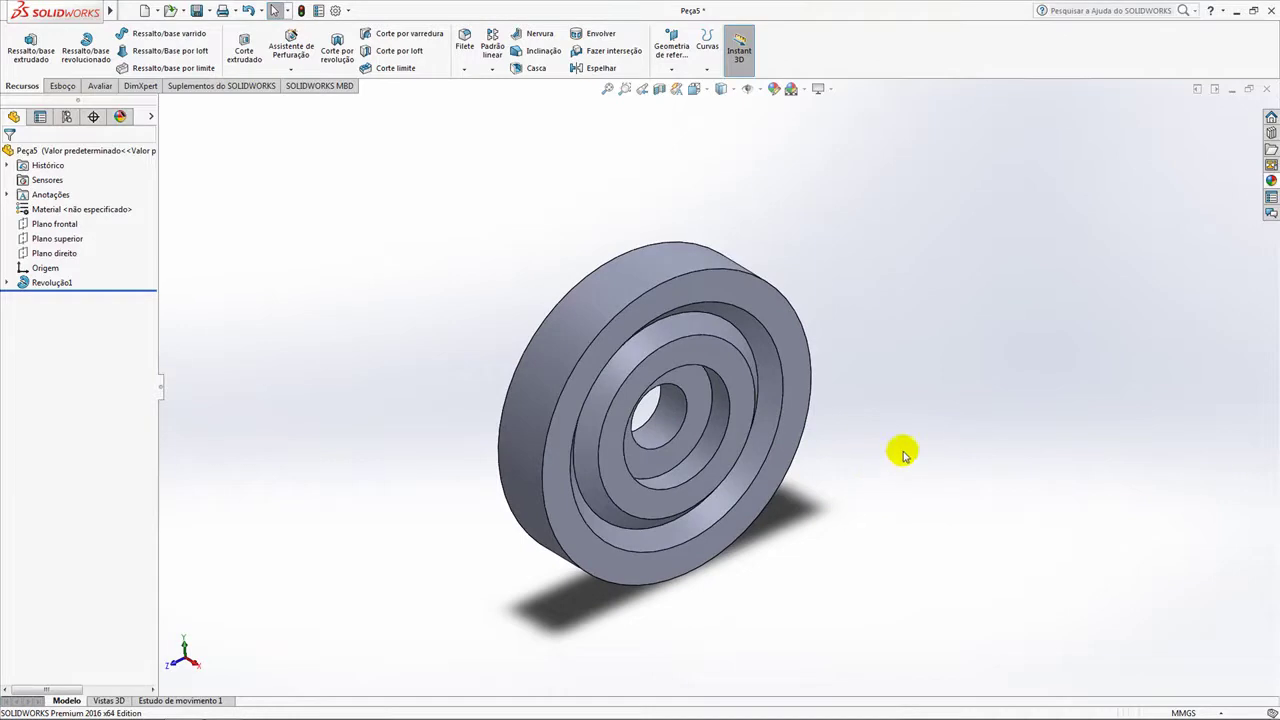
pyautogui.scroll(-2, 640, 575)
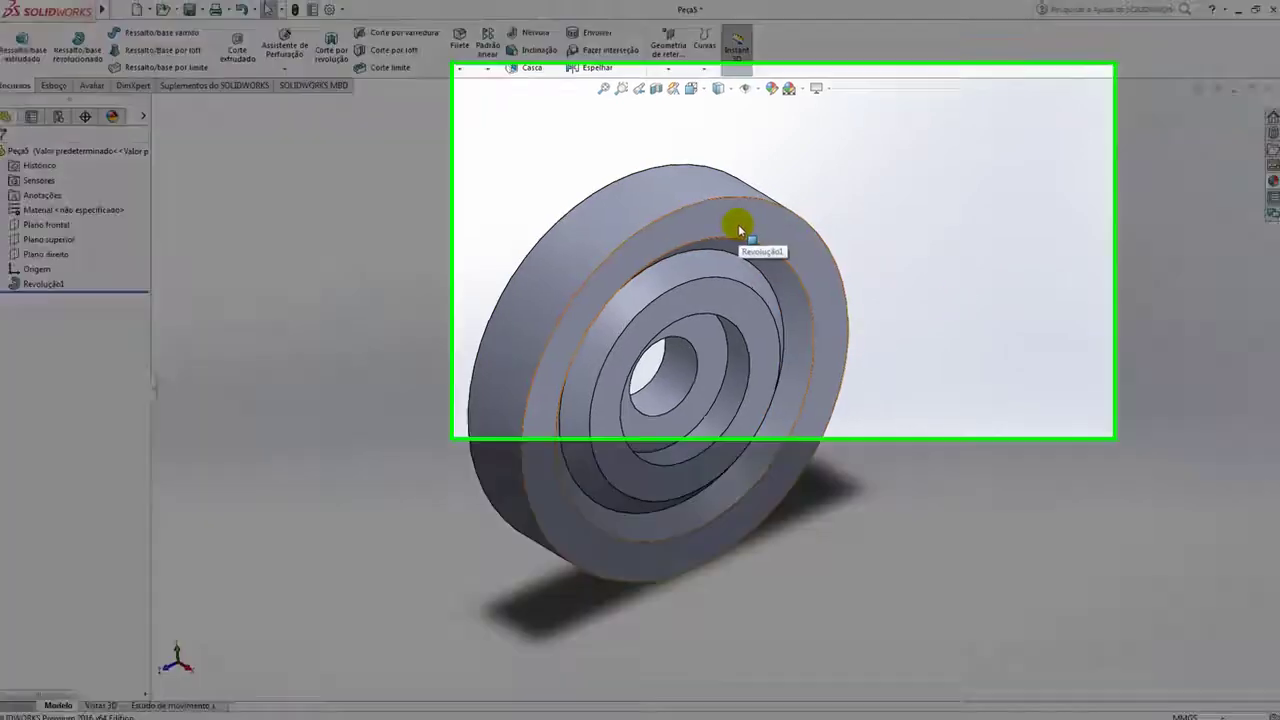
pyautogui.click(738, 224)
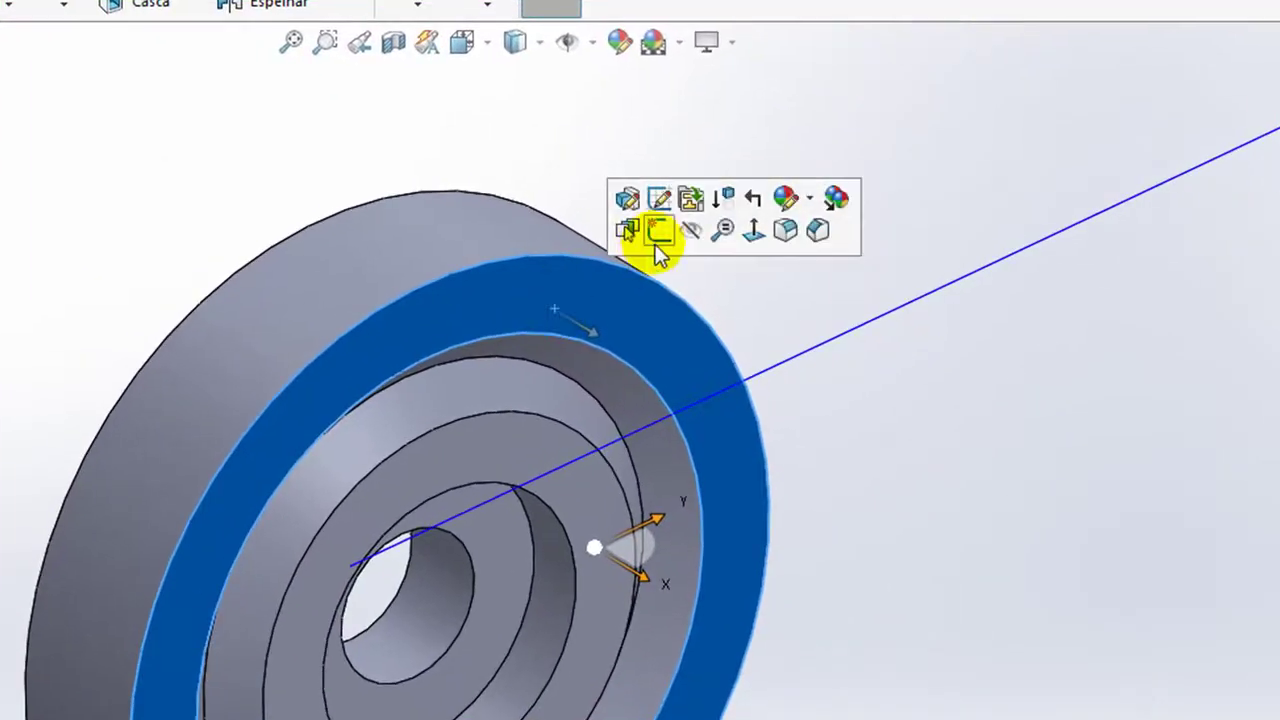
pyautogui.click(657, 235)
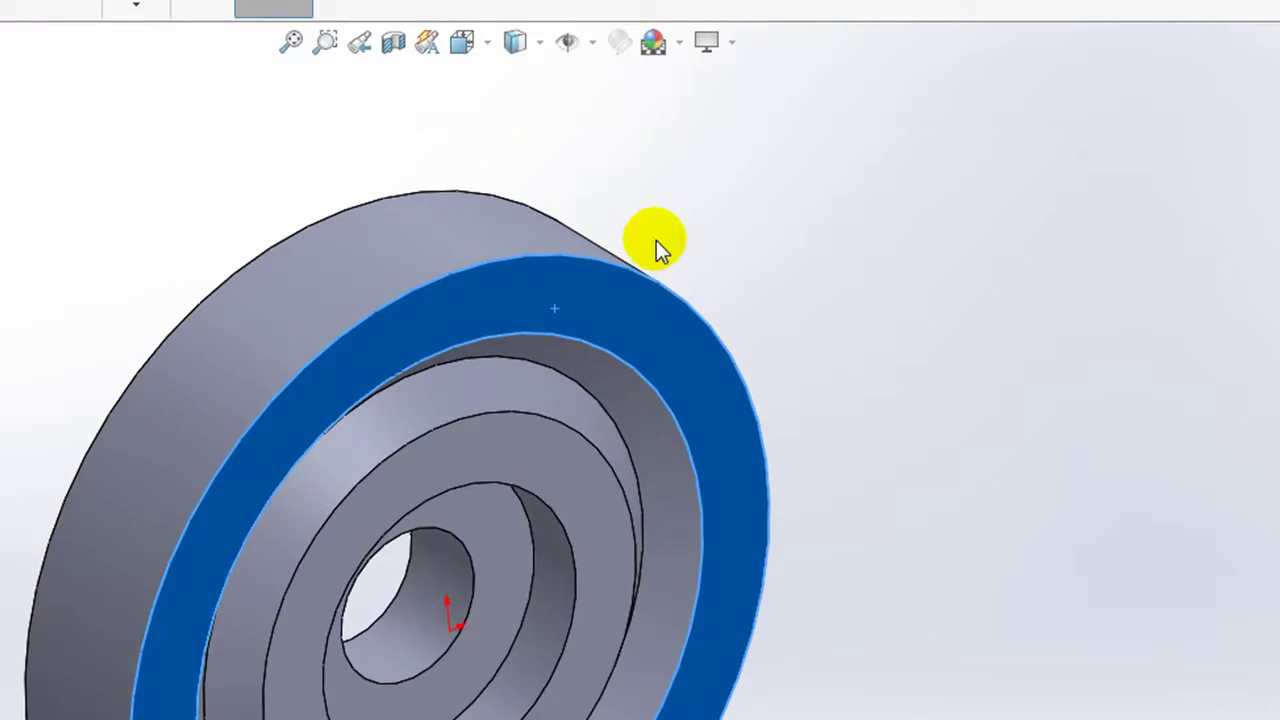
# Sketch a circle centered on the origin and reaching the body's outer edge, with a radius of about 24 mm
pyautogui.click(488, 48)
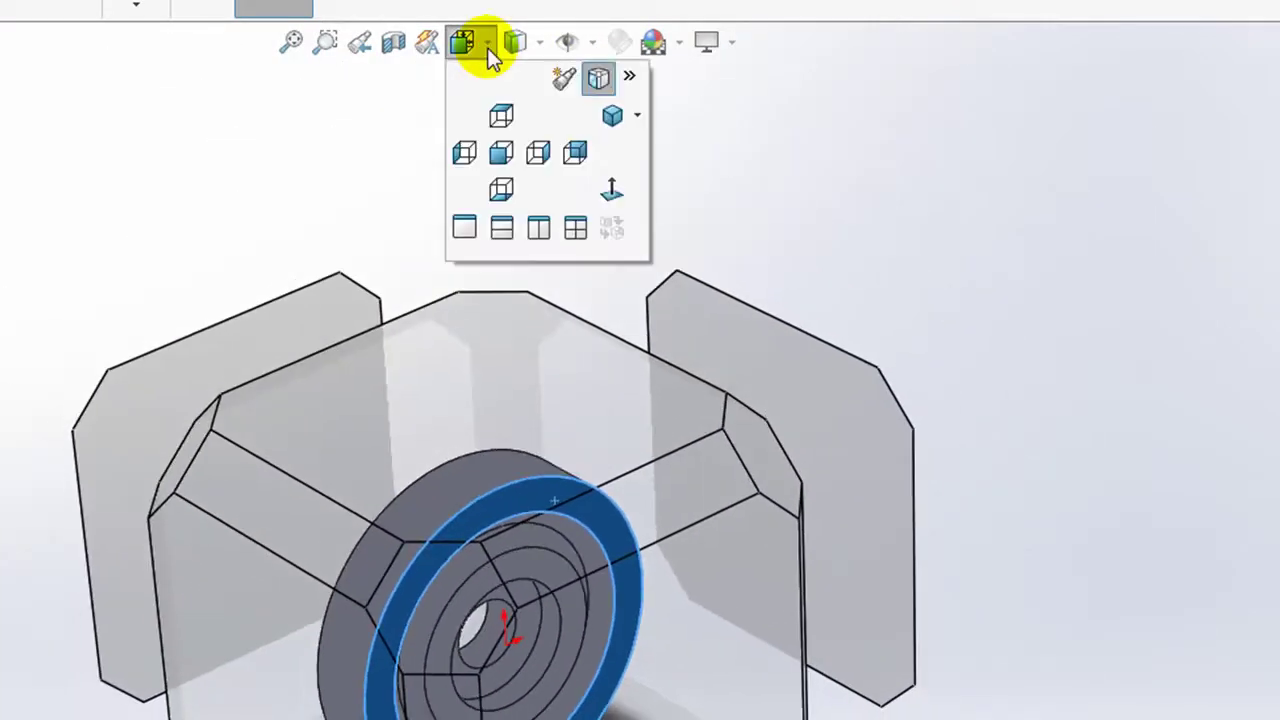
pyautogui.click(575, 151)
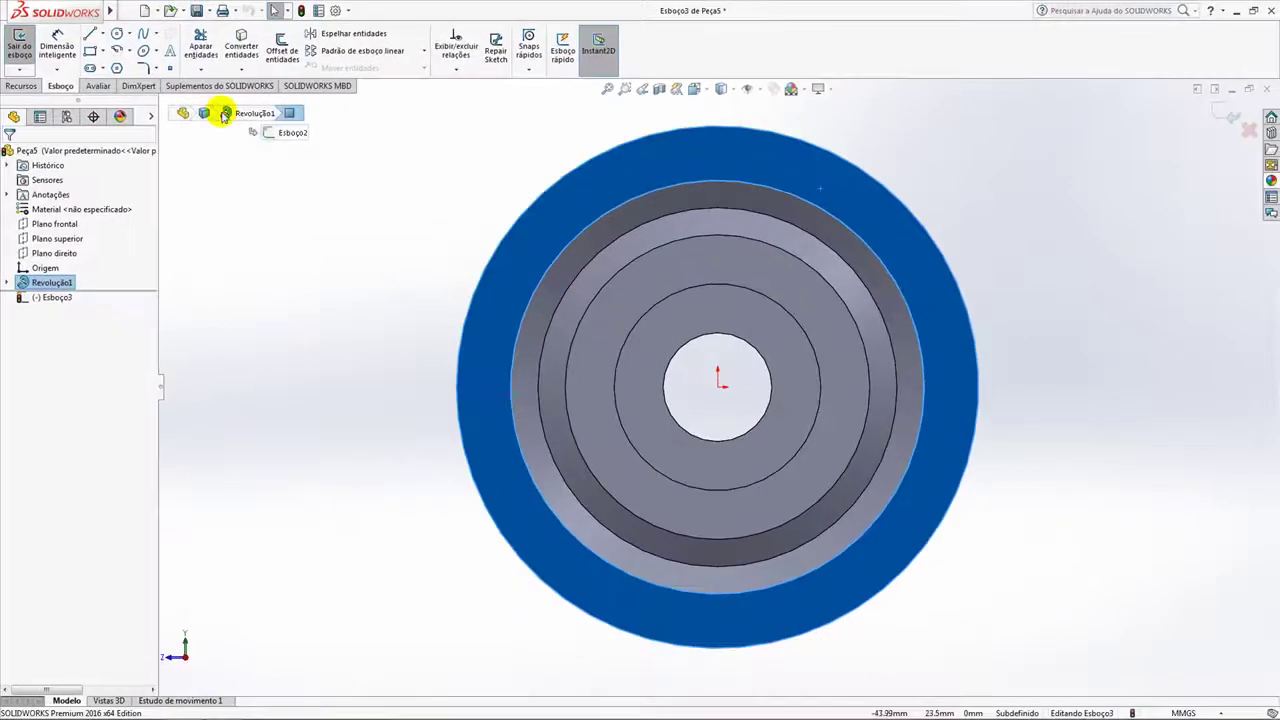
pyautogui.click(117, 33)
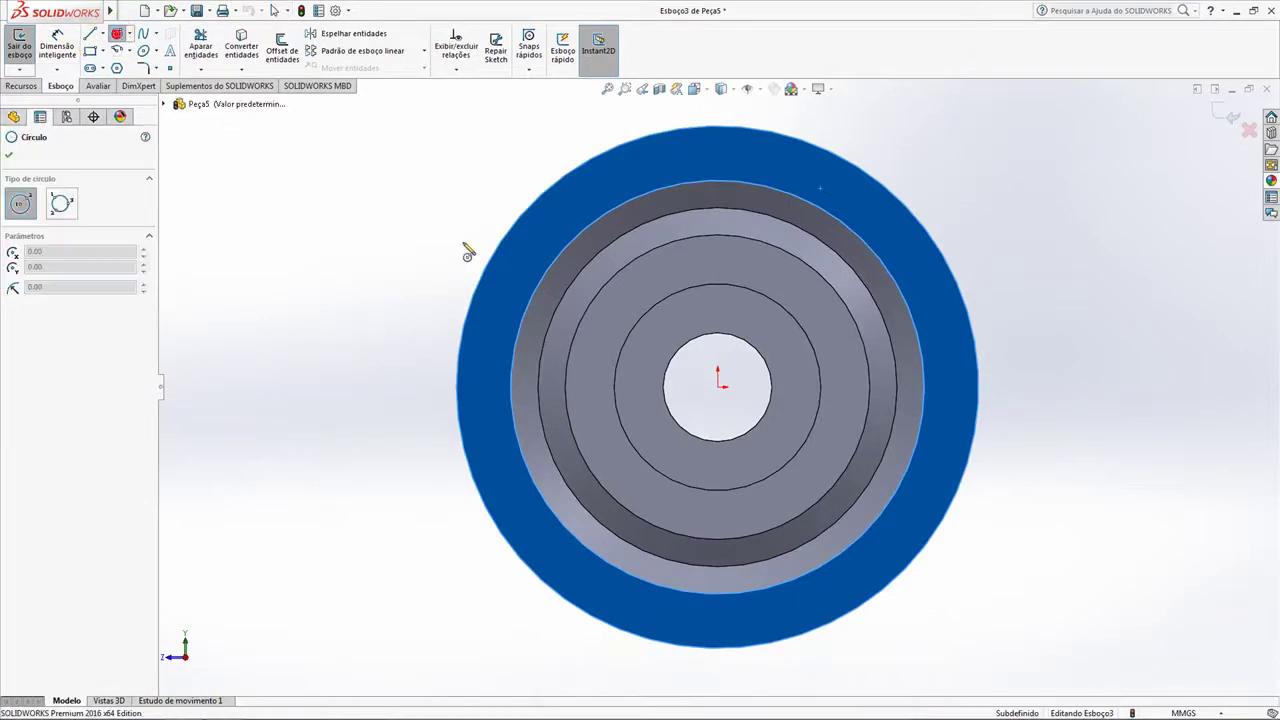
pyautogui.click(716, 386)
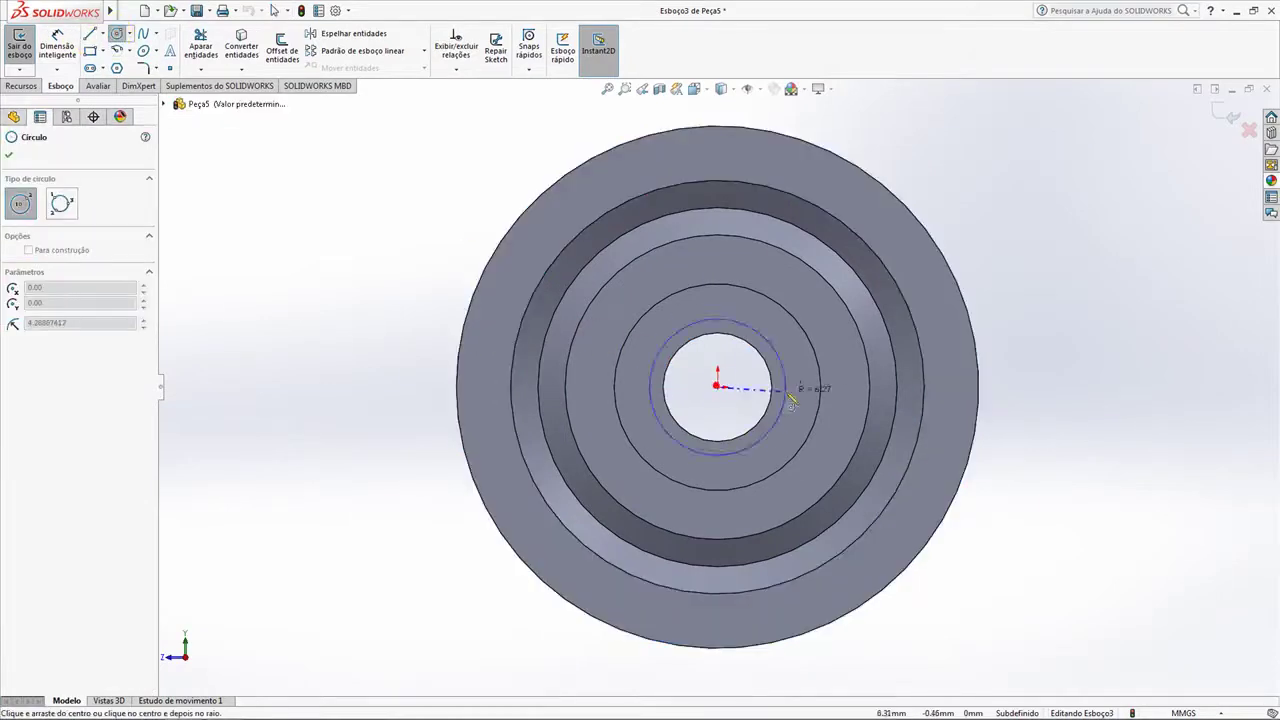
pyautogui.click(978, 380)
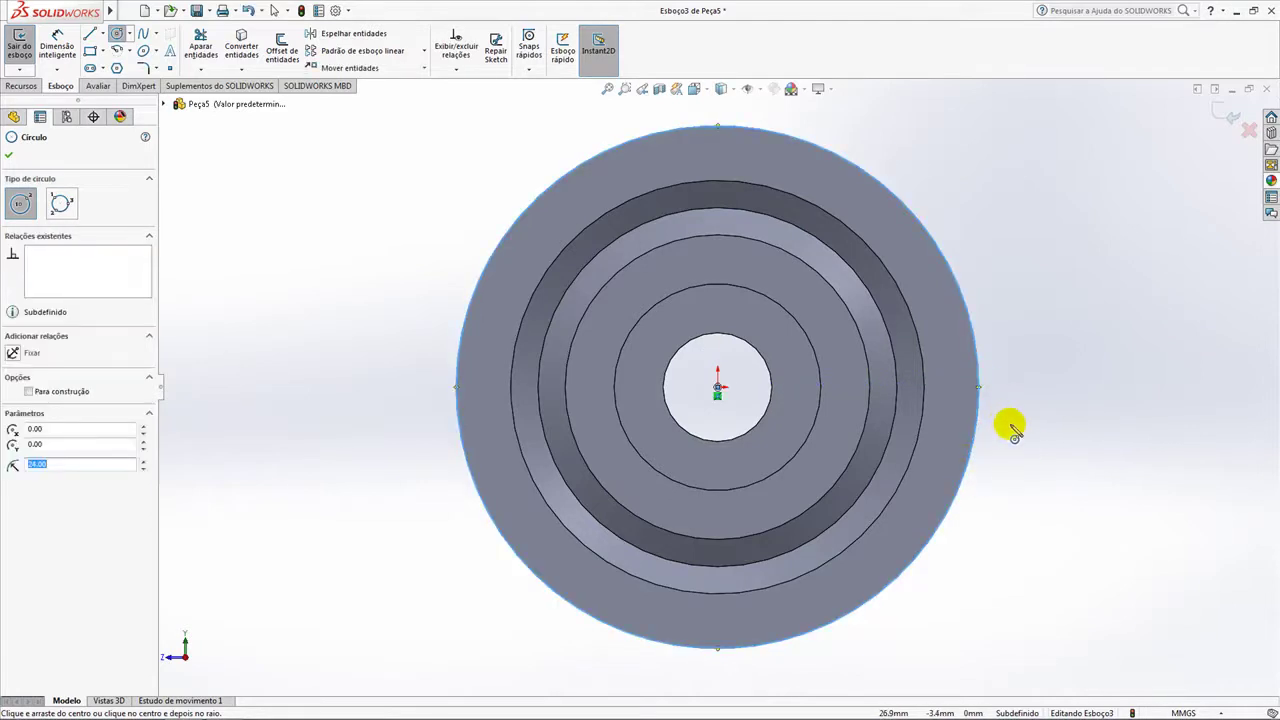
pyautogui.press('Escape')
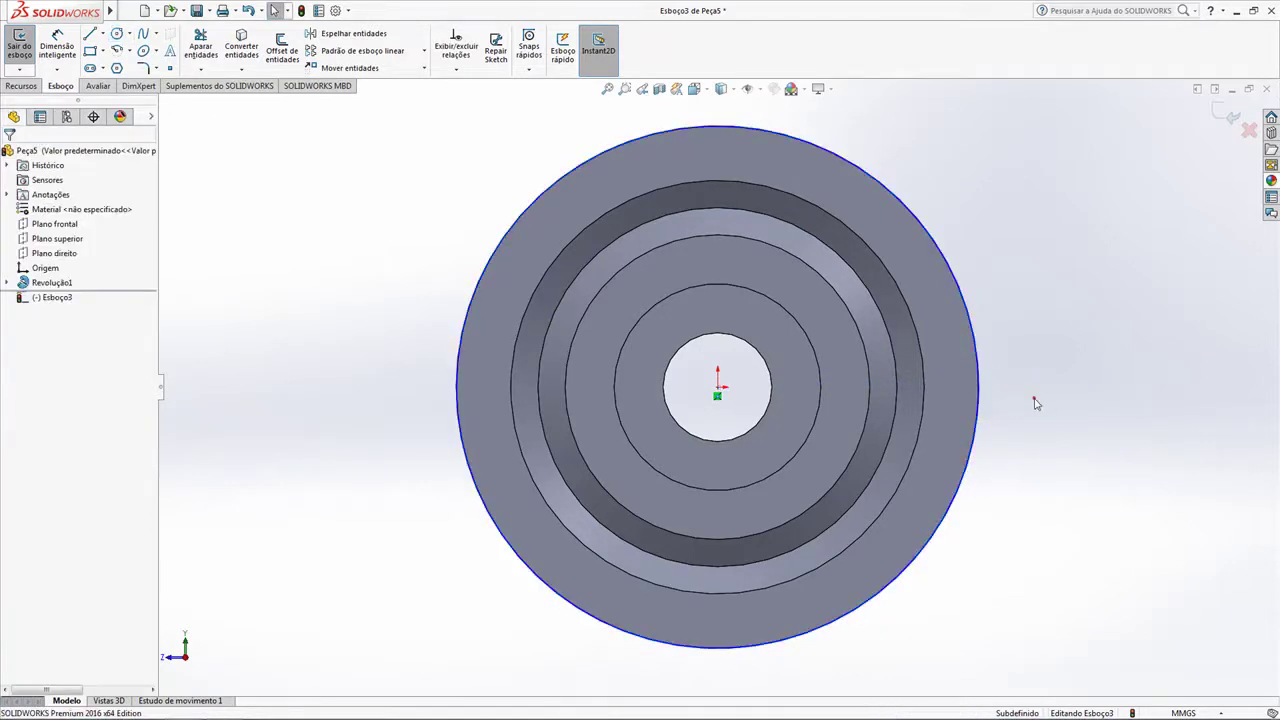
# Dimension the circle's diameter as 48 mm and exit the sketch
pyautogui.click(57, 45)
pyautogui.click(500, 247)
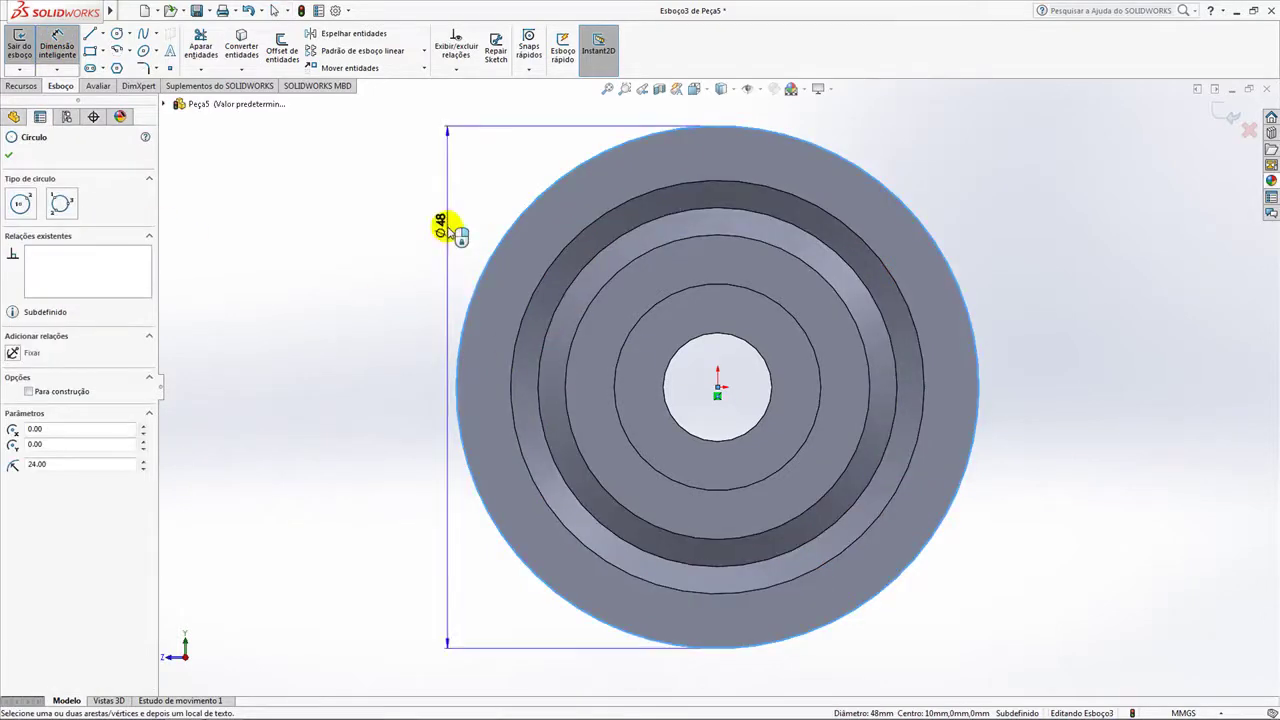
pyautogui.click(360, 305)
pyautogui.click(361, 312)
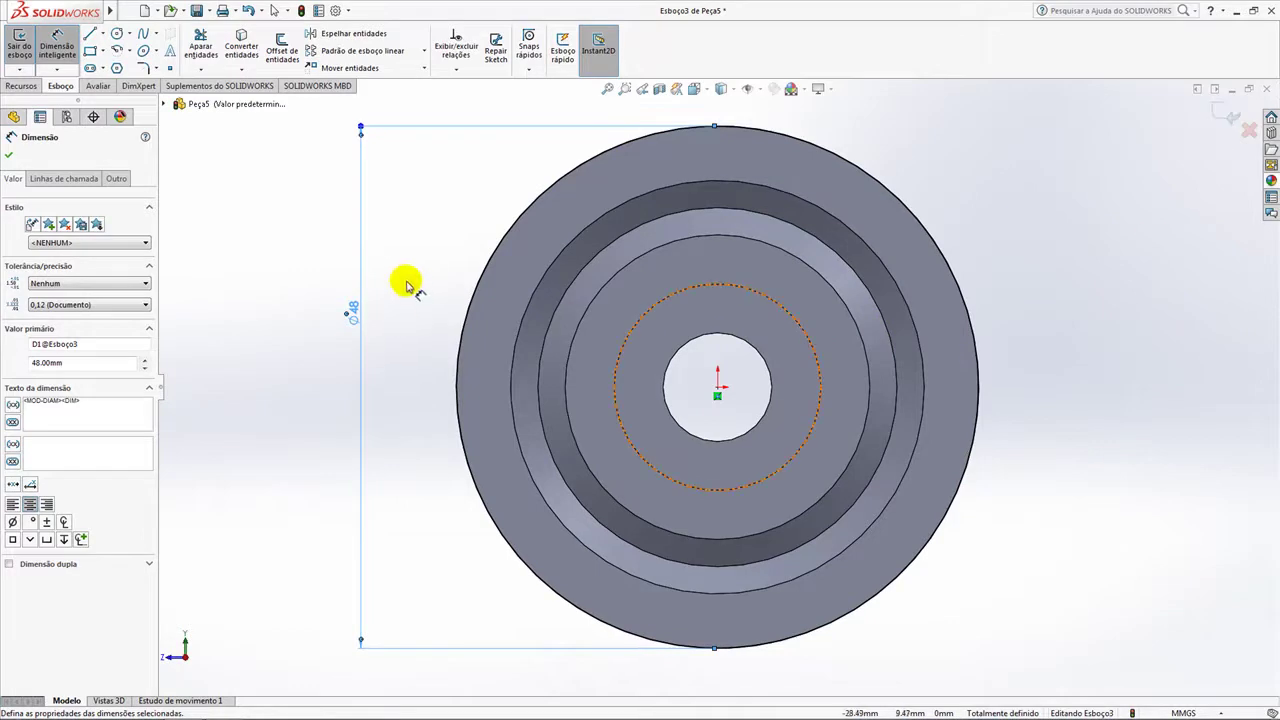
pyautogui.click(1232, 117)
pyautogui.moveTo(1086, 203)
pyautogui.mouseDown(button='middle')
pyautogui.moveTo(927, 187)
pyautogui.moveTo(957, 251)
pyautogui.mouseUp(button='middle')
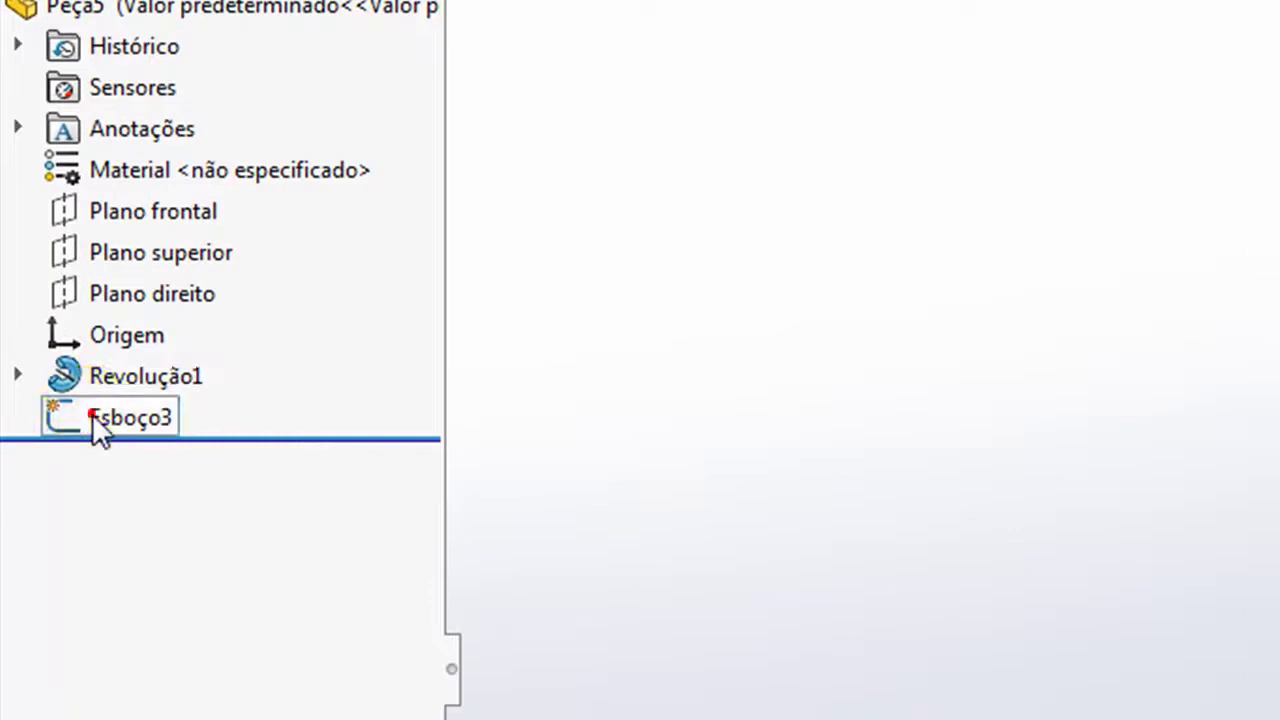
pyautogui.click(92, 414)
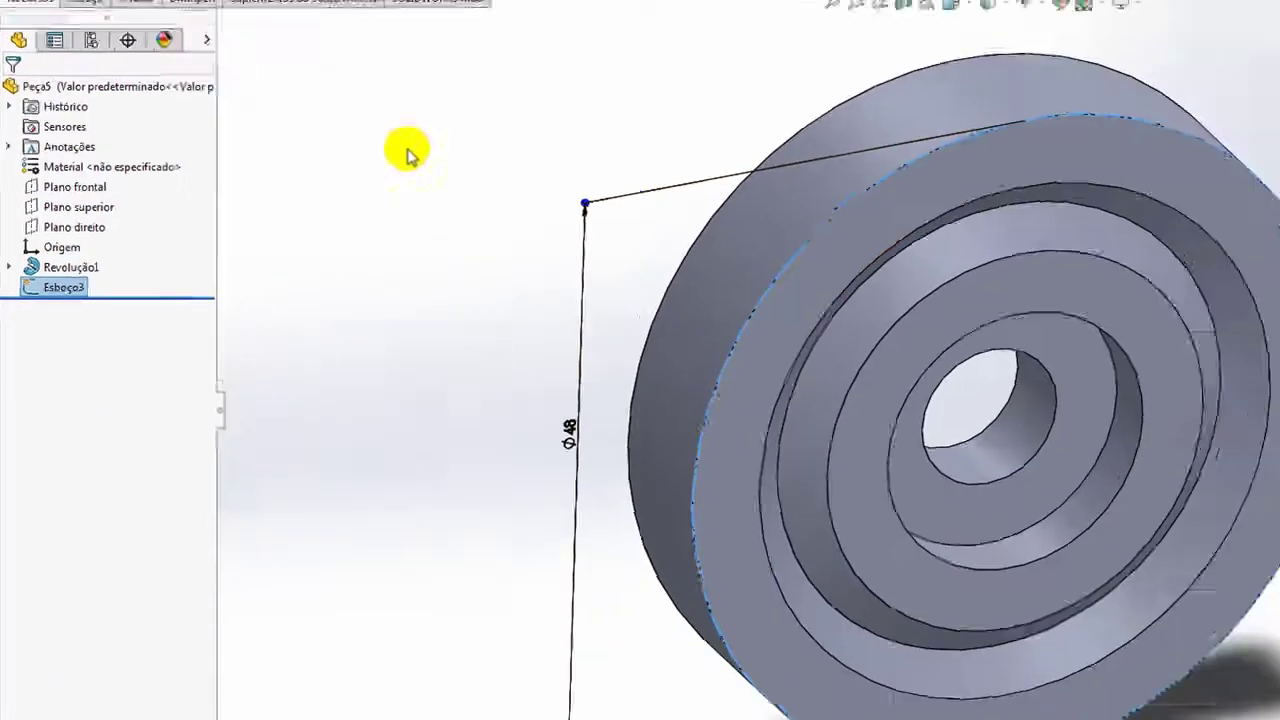
pyautogui.click(518, 80)
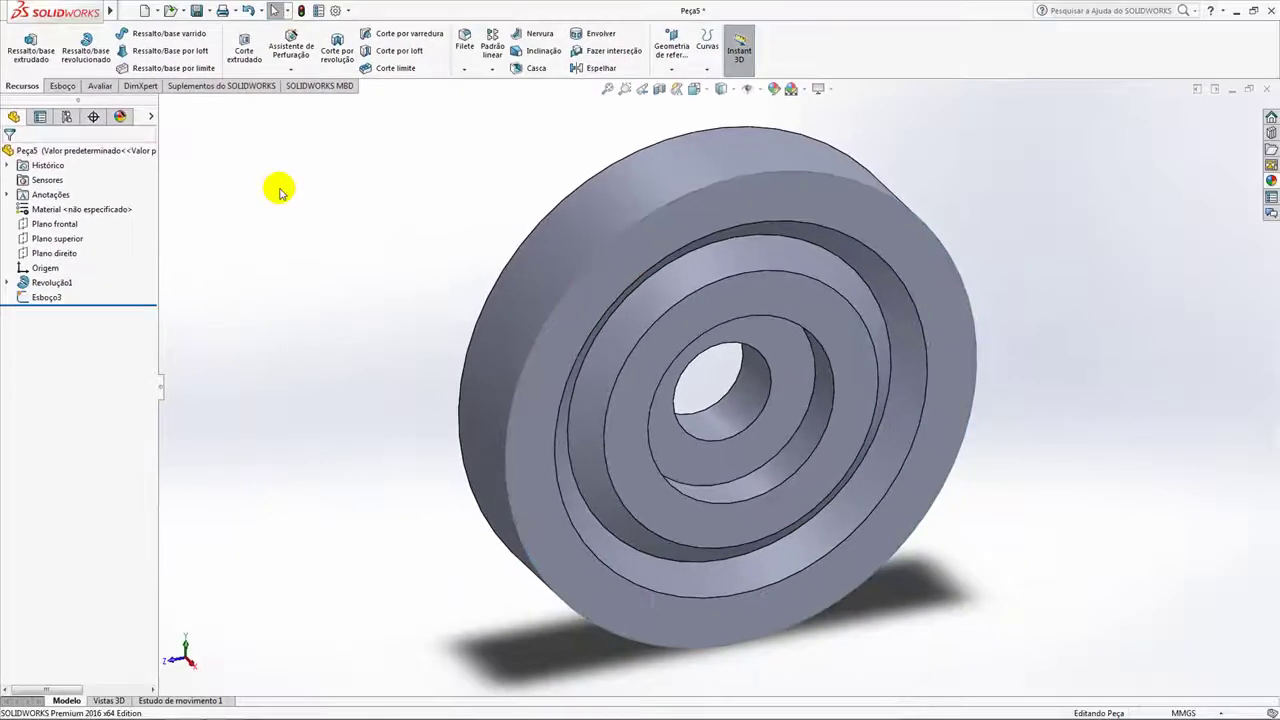
pyautogui.click(44, 297)
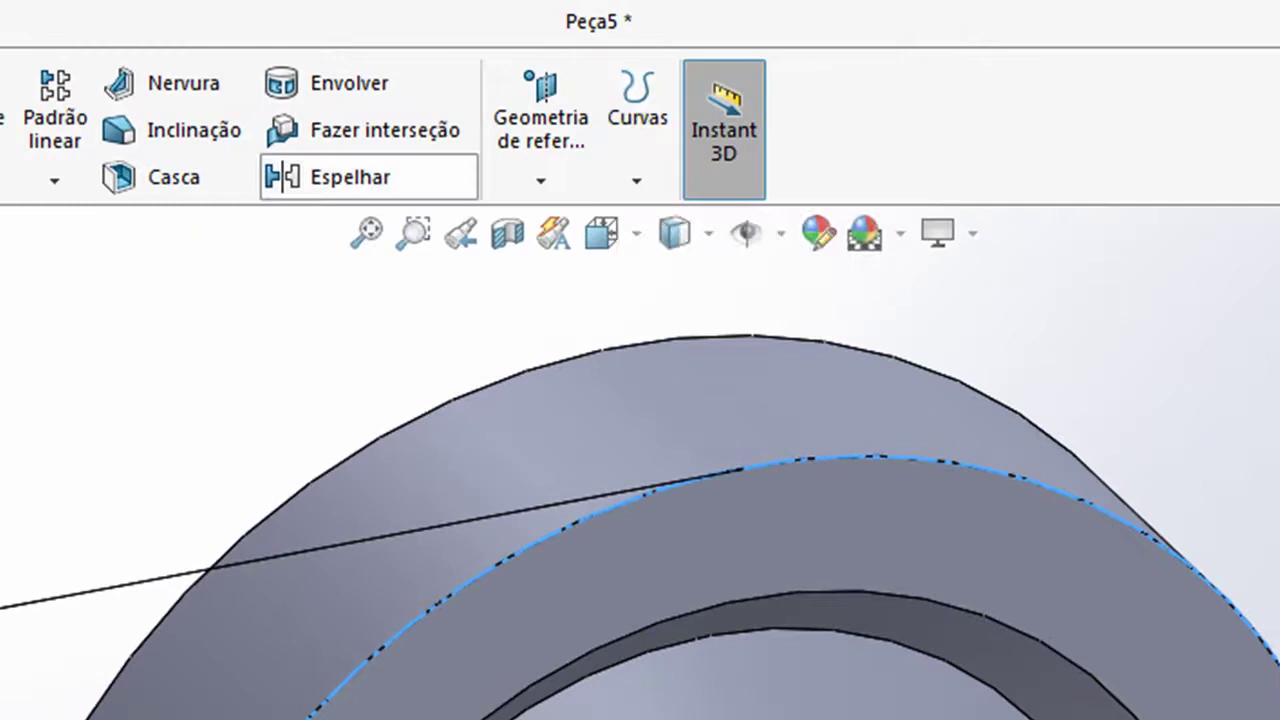
pyautogui.click(200, 200)
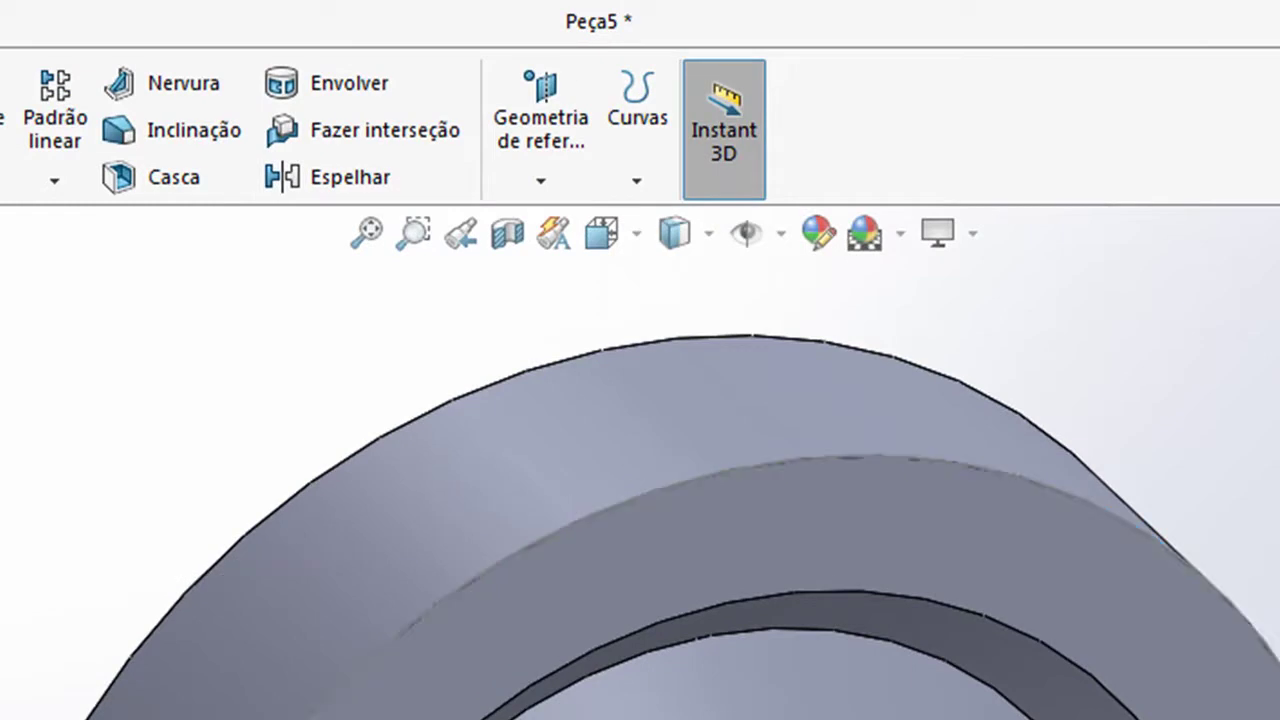
# Start a Helix/Spiral curve based on the 48 mm circle sketch on the outer ring face
pyautogui.click(628, 181)
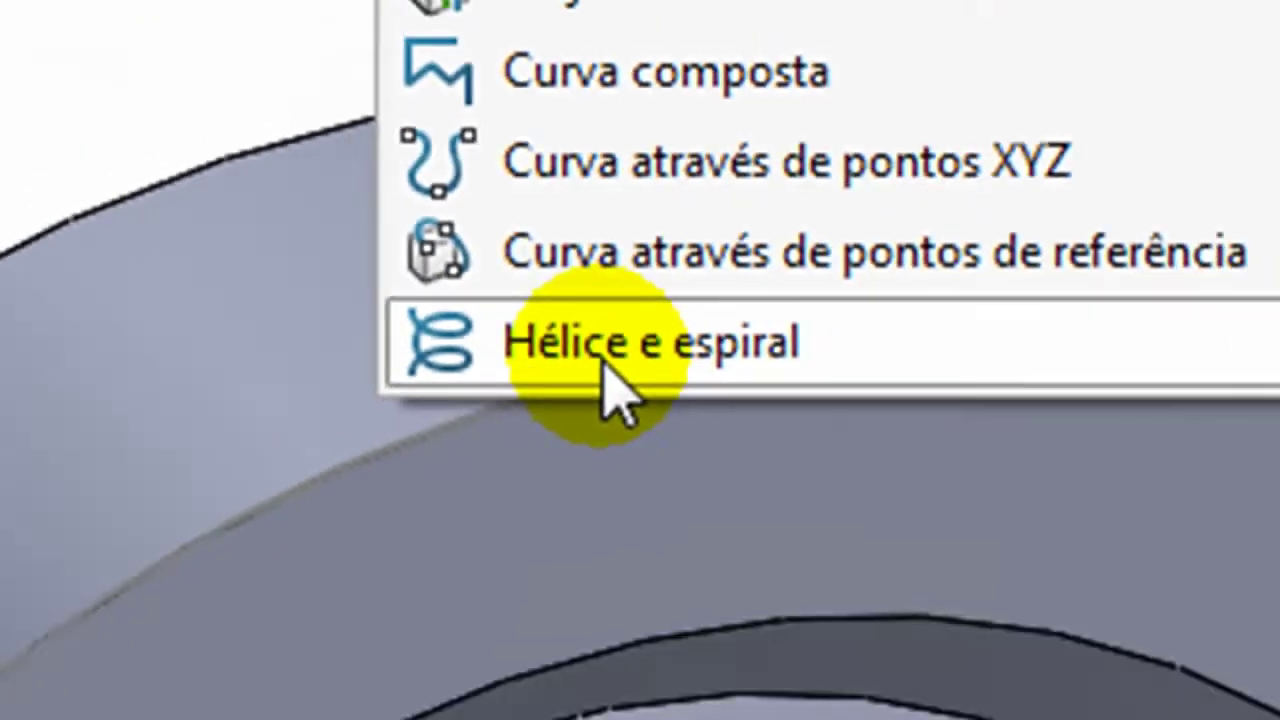
pyautogui.click(557, 430)
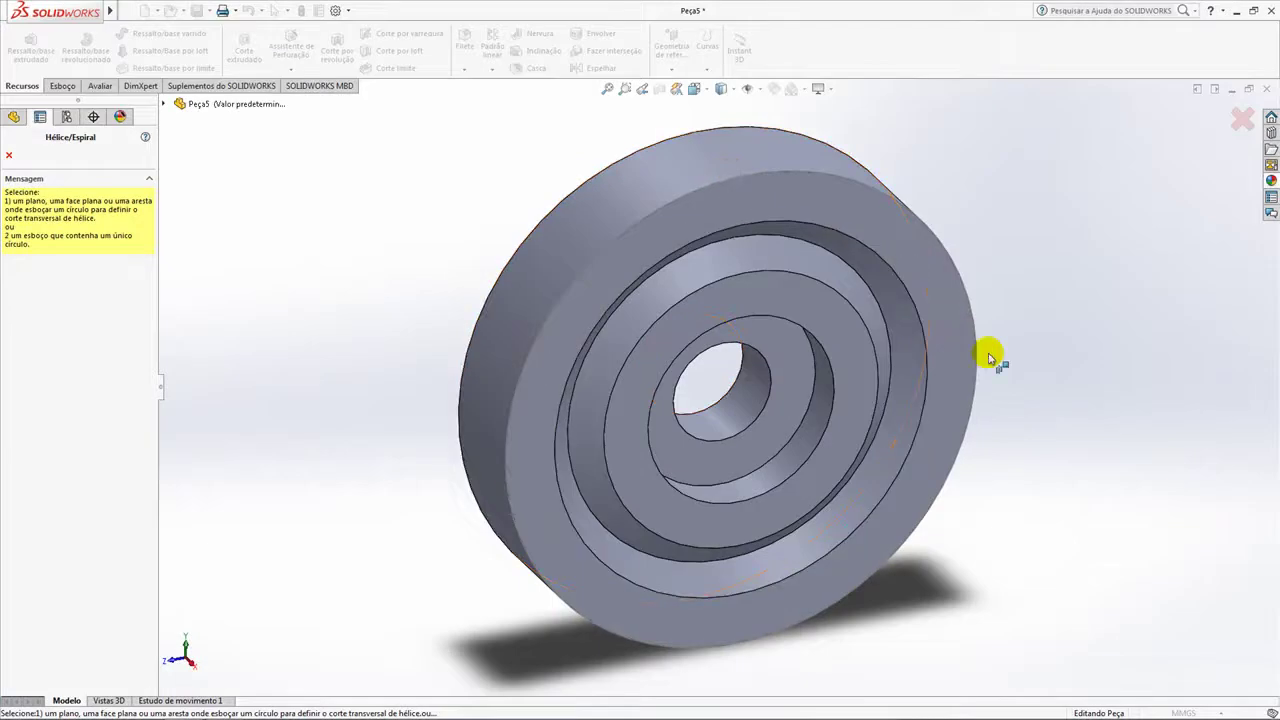
pyautogui.moveTo(1023, 366); pyautogui.dragTo(1001, 370, button='middle')
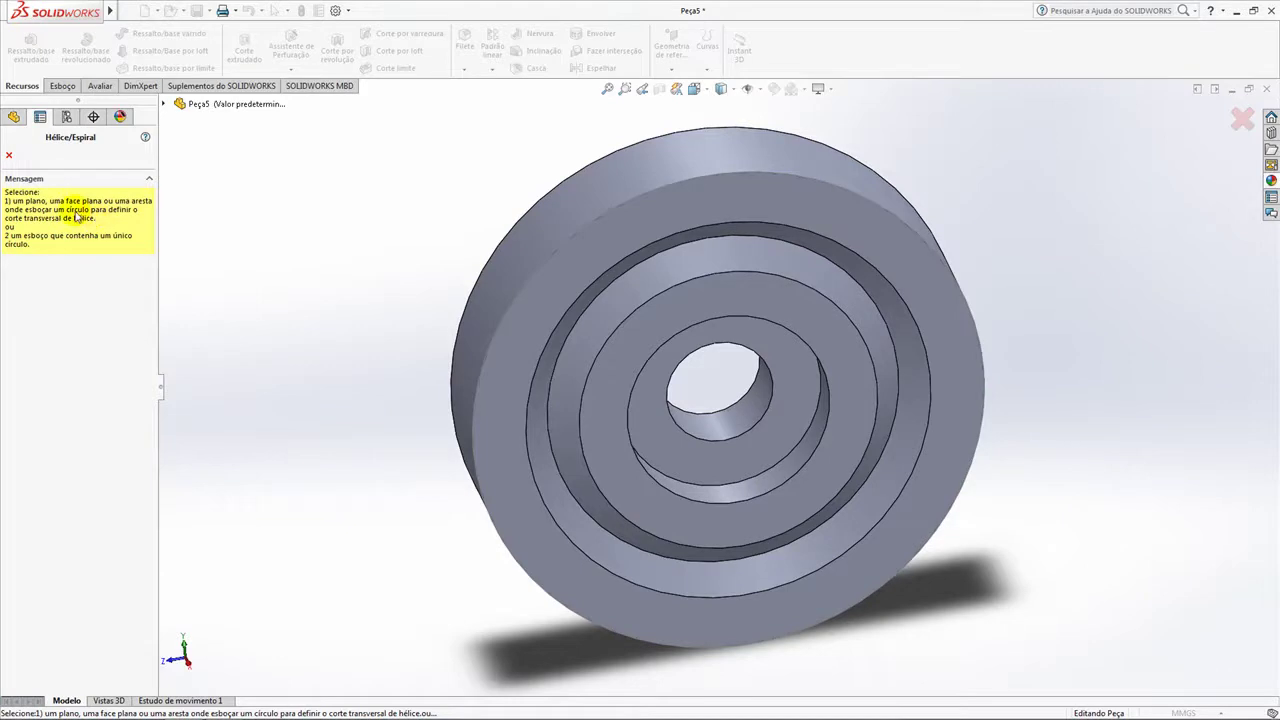
pyautogui.click(982, 430)
pyautogui.moveTo(435, 213); pyautogui.dragTo(400, 248, button='middle')
pyautogui.scroll(2, 430, 230)
pyautogui.moveTo(245, 30); pyautogui.dragTo(195, 5, button='middle')
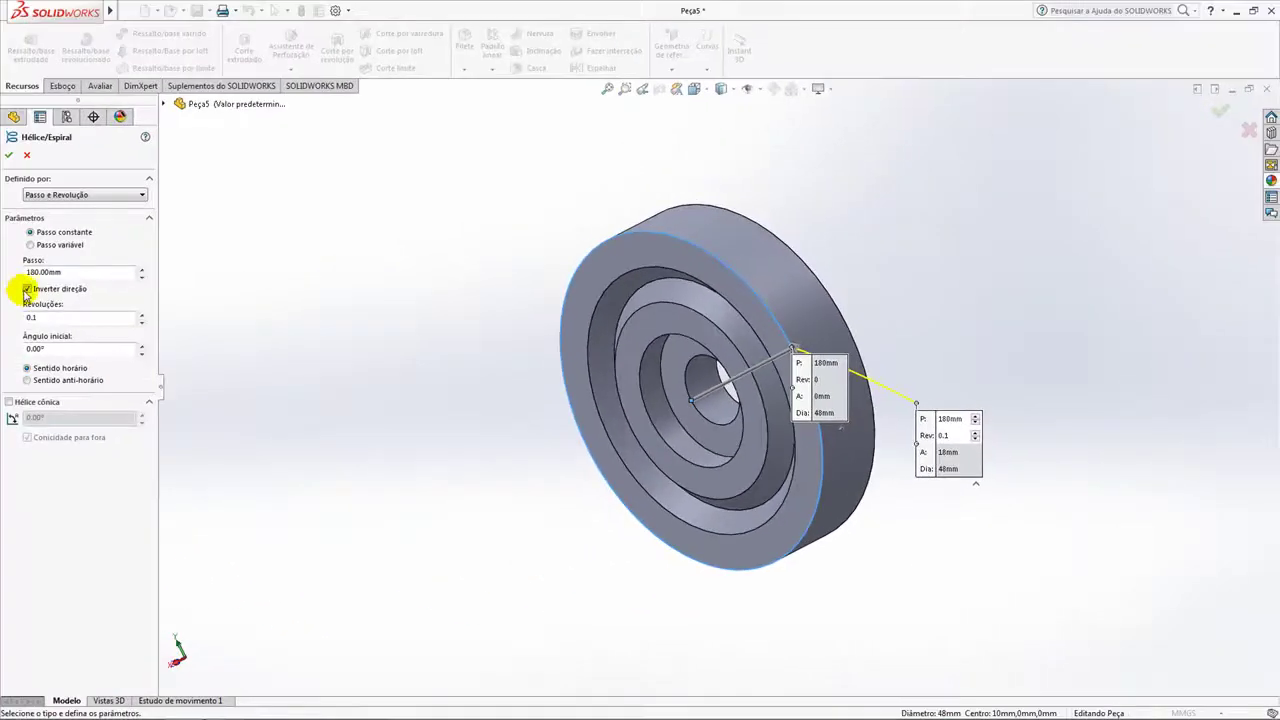
# Try the helix in the opposite direction and with its pitch raised to 330 mm, restoring the reversed direction and 180 mm pitch
pyautogui.click(27, 289)
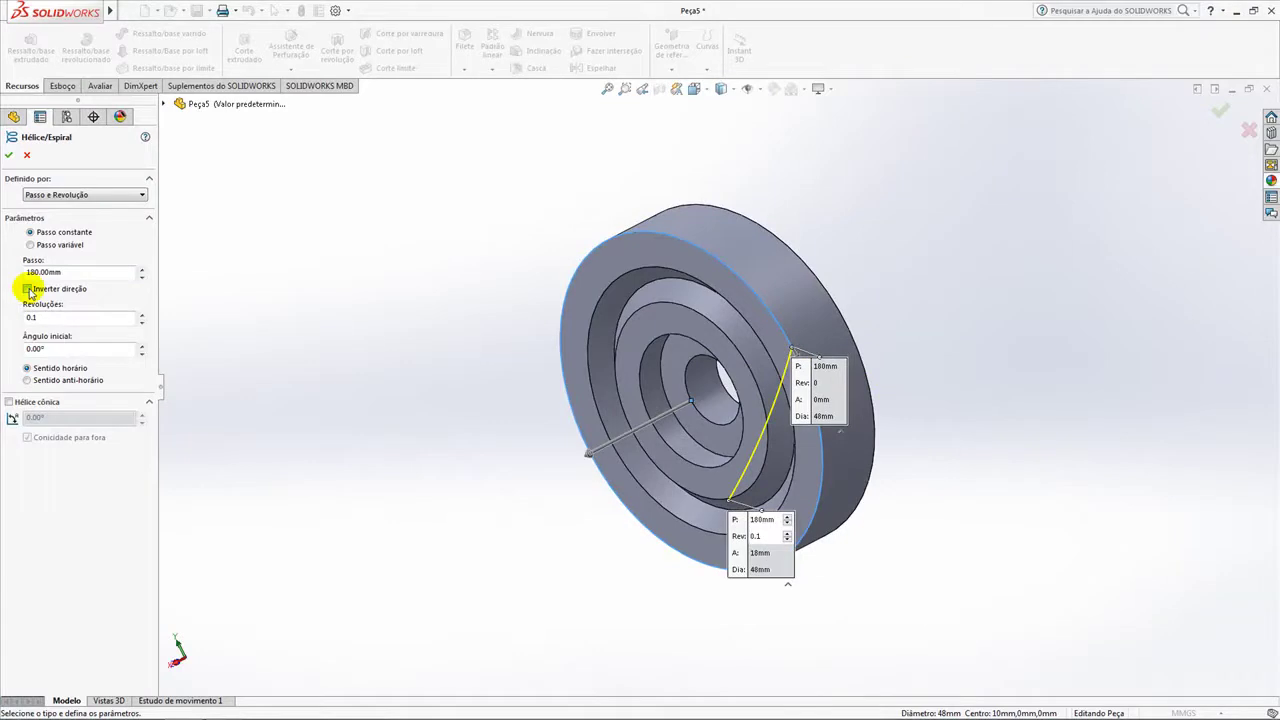
pyautogui.click(28, 289)
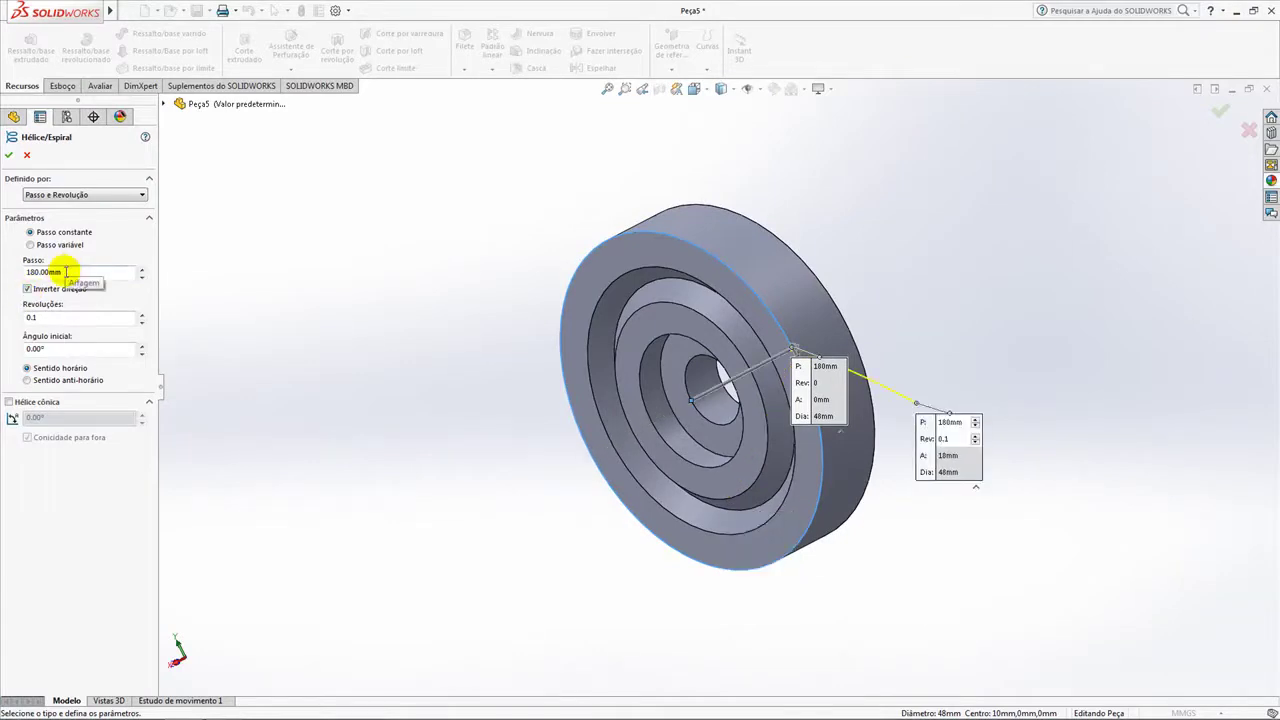
pyautogui.click(141, 269)
pyautogui.click(141, 269)
pyautogui.click(141, 269)
pyautogui.click(141, 269)
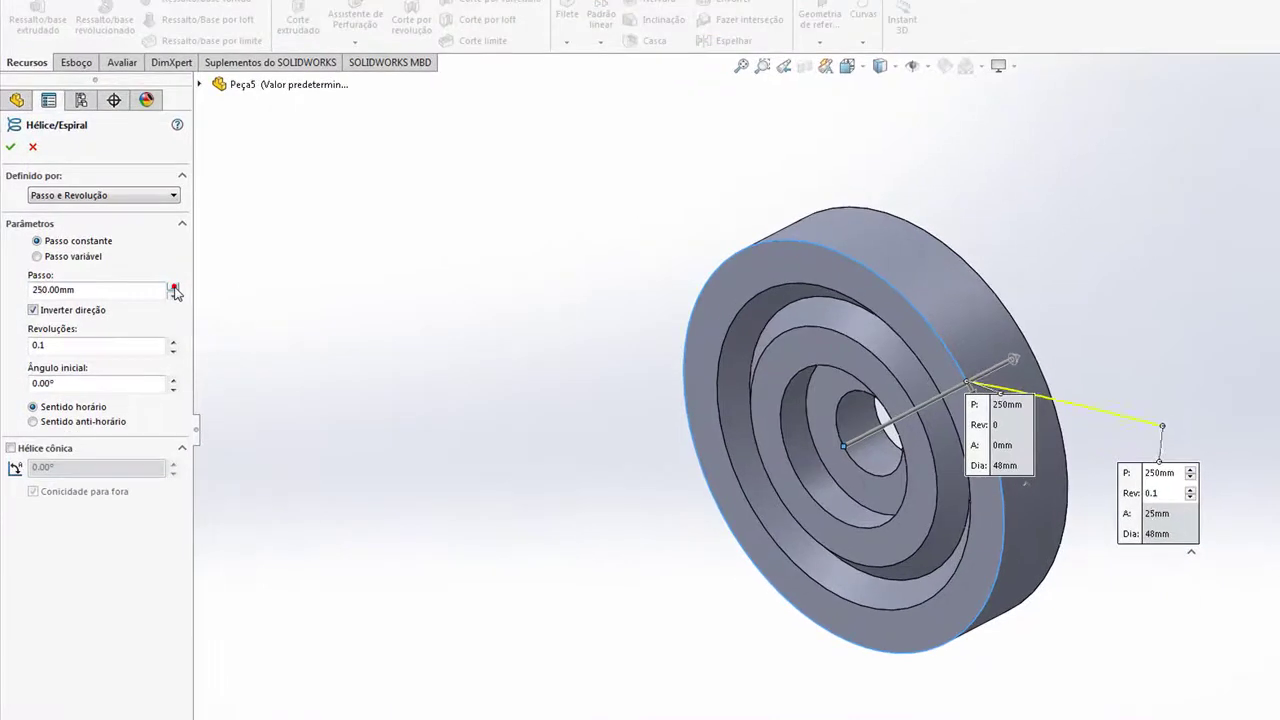
pyautogui.click(174, 286)
pyautogui.click(174, 286)
pyautogui.click(174, 286)
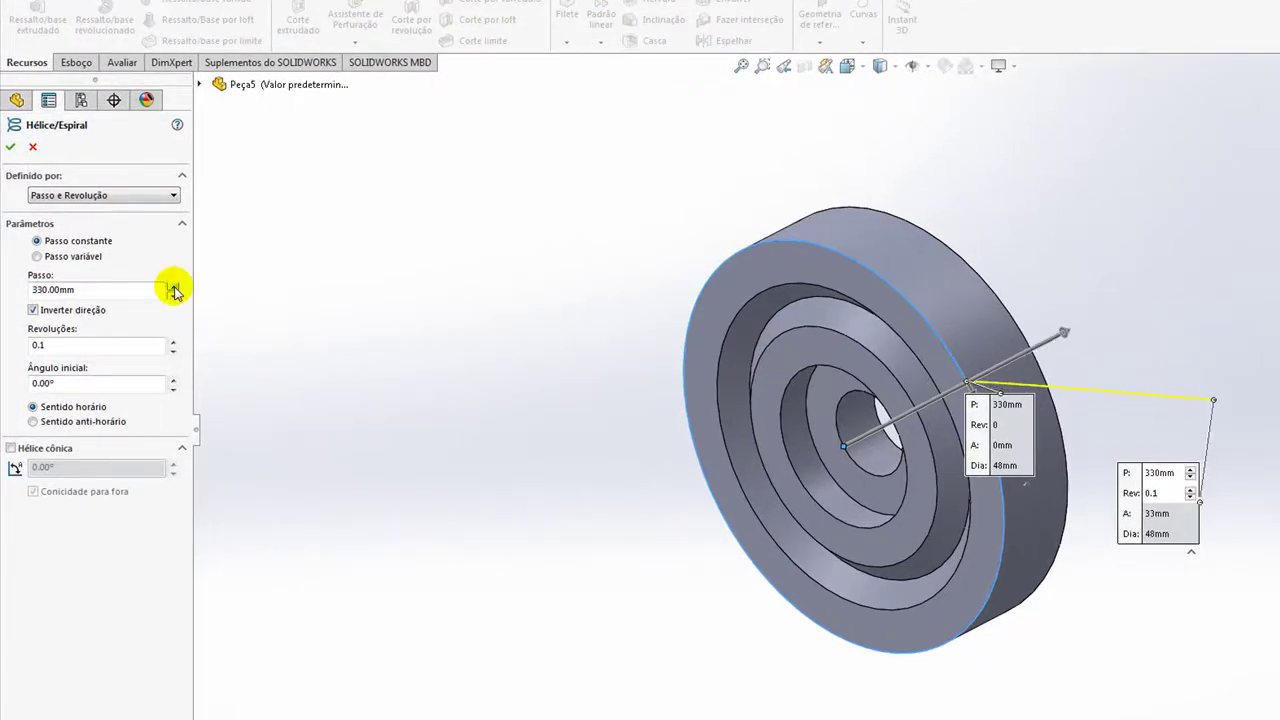
pyautogui.click(174, 294)
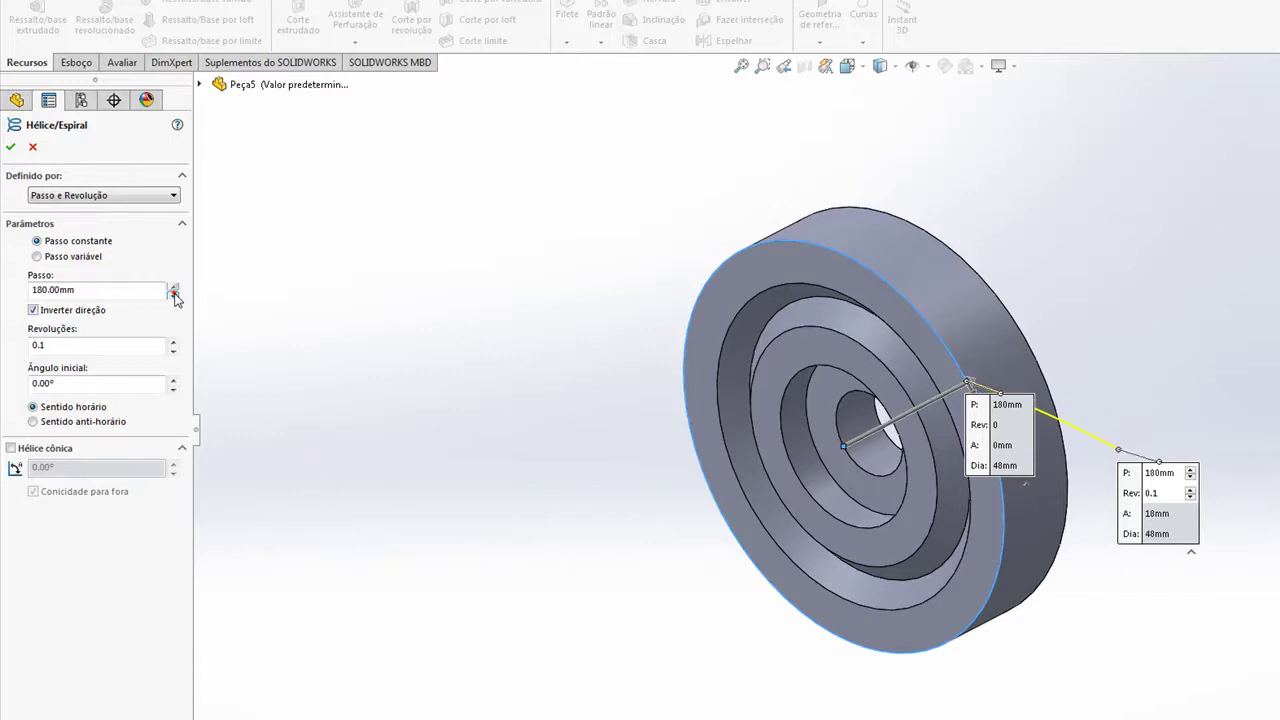
pyautogui.click(174, 286)
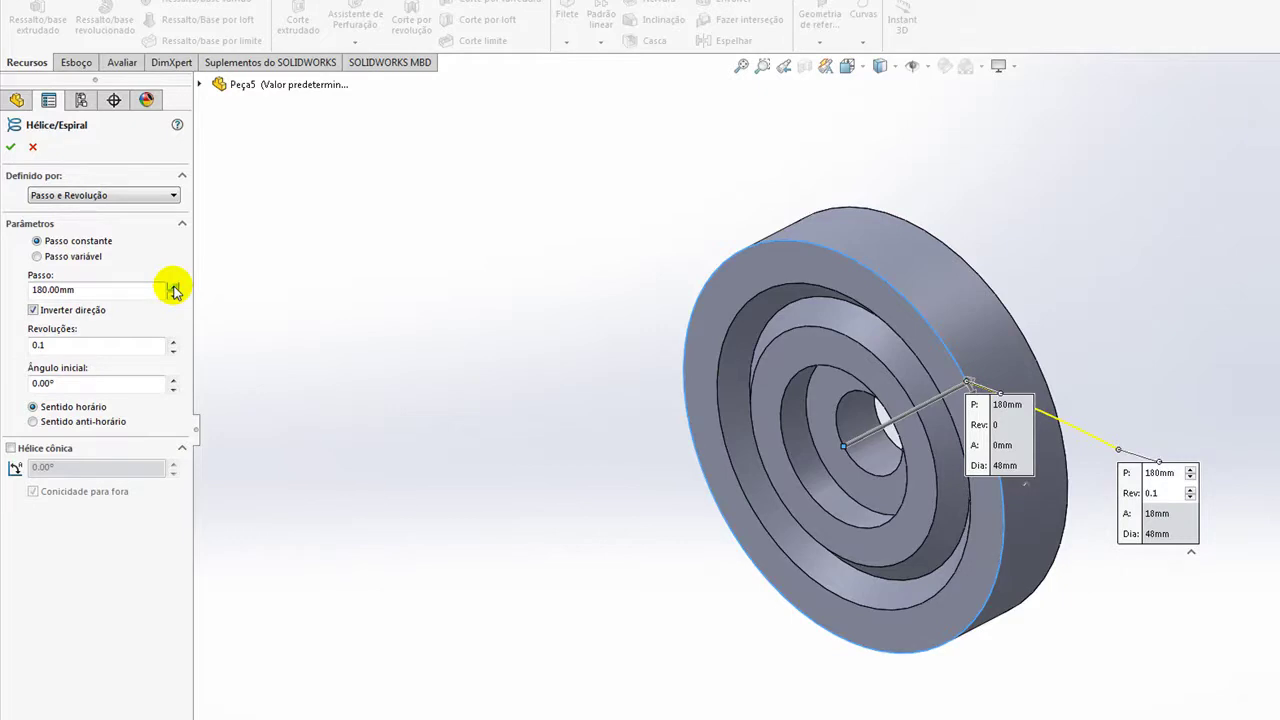
# Try 1 full revolution for the helix and return the value to 0.1
pyautogui.click(38, 344)
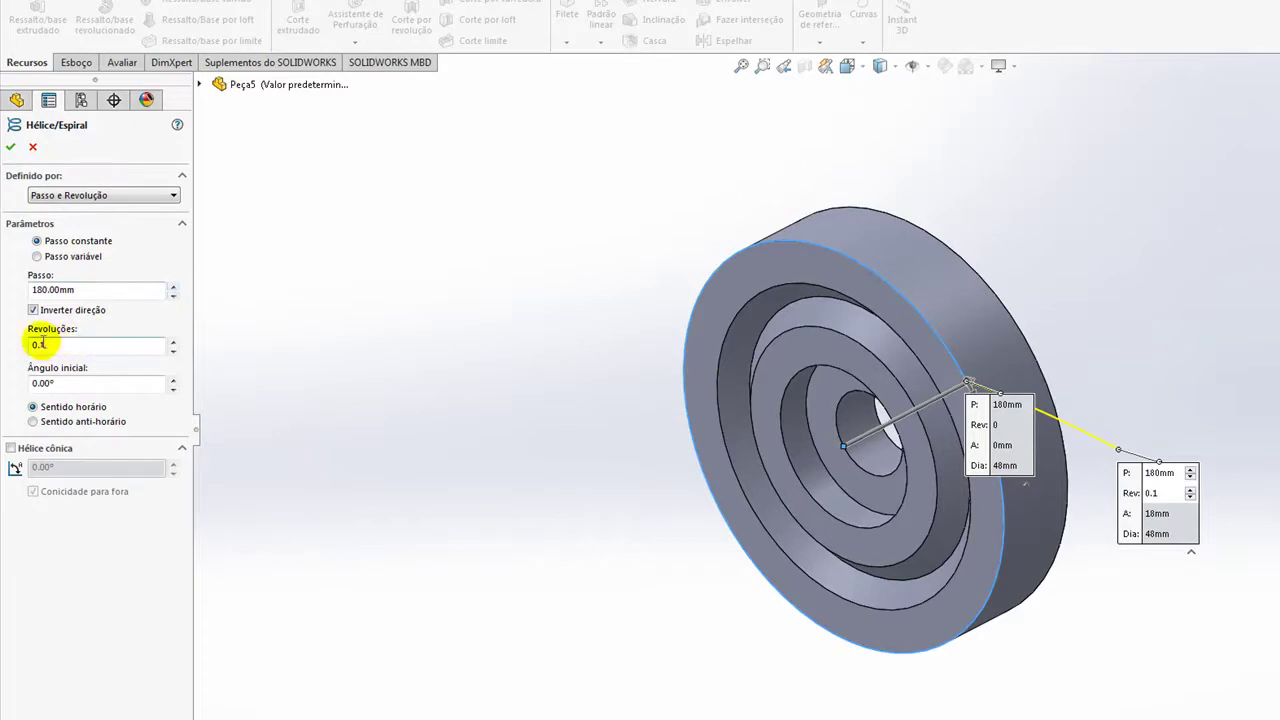
pyautogui.moveTo(54, 347); pyautogui.dragTo(7, 355)
pyautogui.write('1')
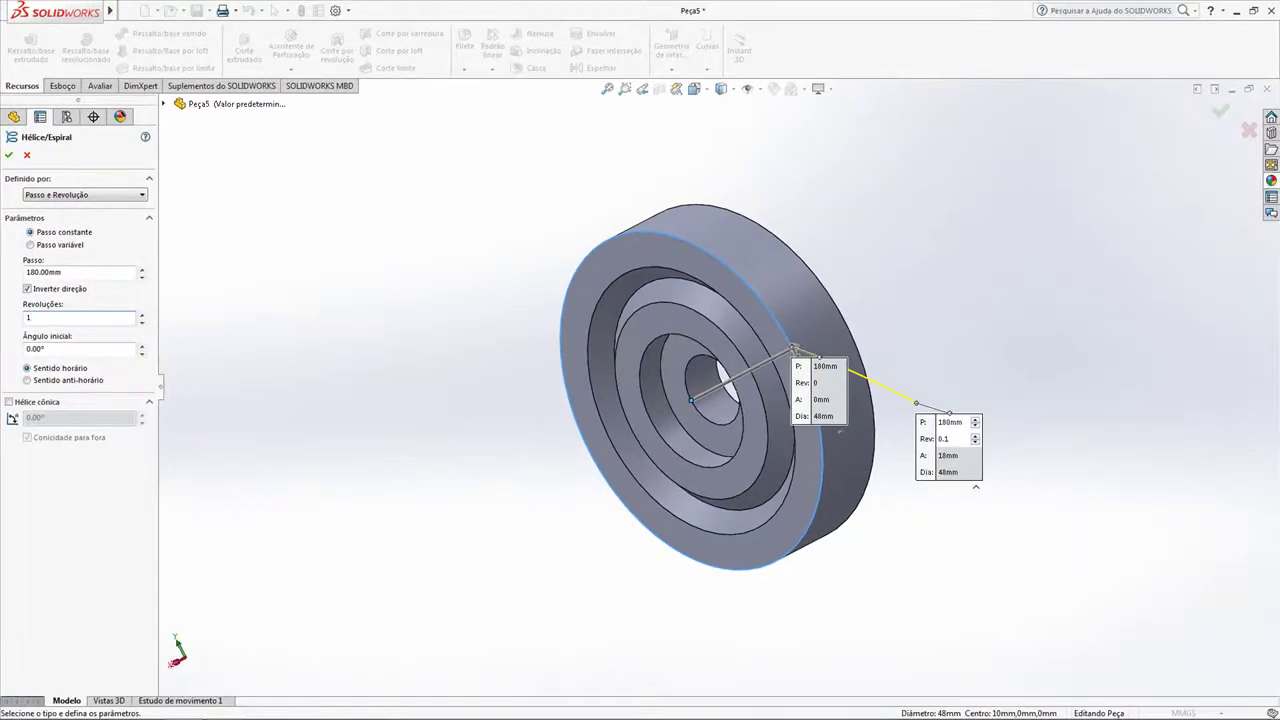
pyautogui.scroll(4, 509, 353)
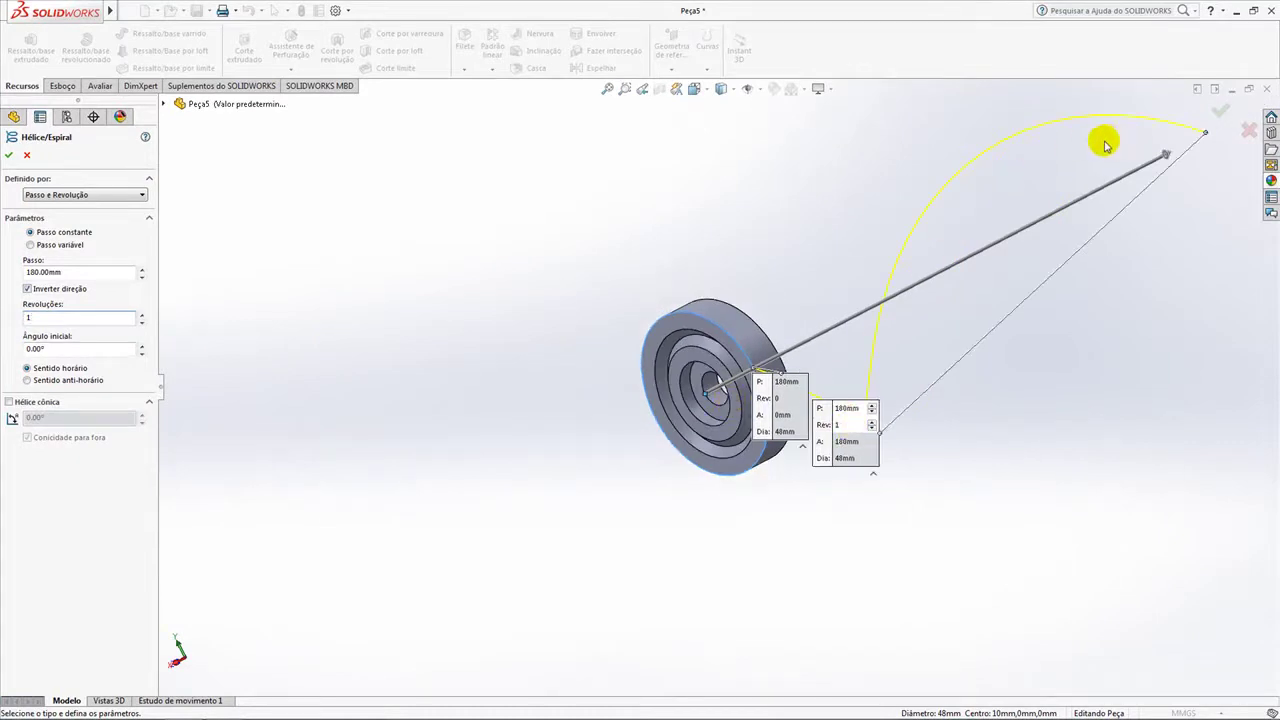
pyautogui.scroll(2, 690, 330)
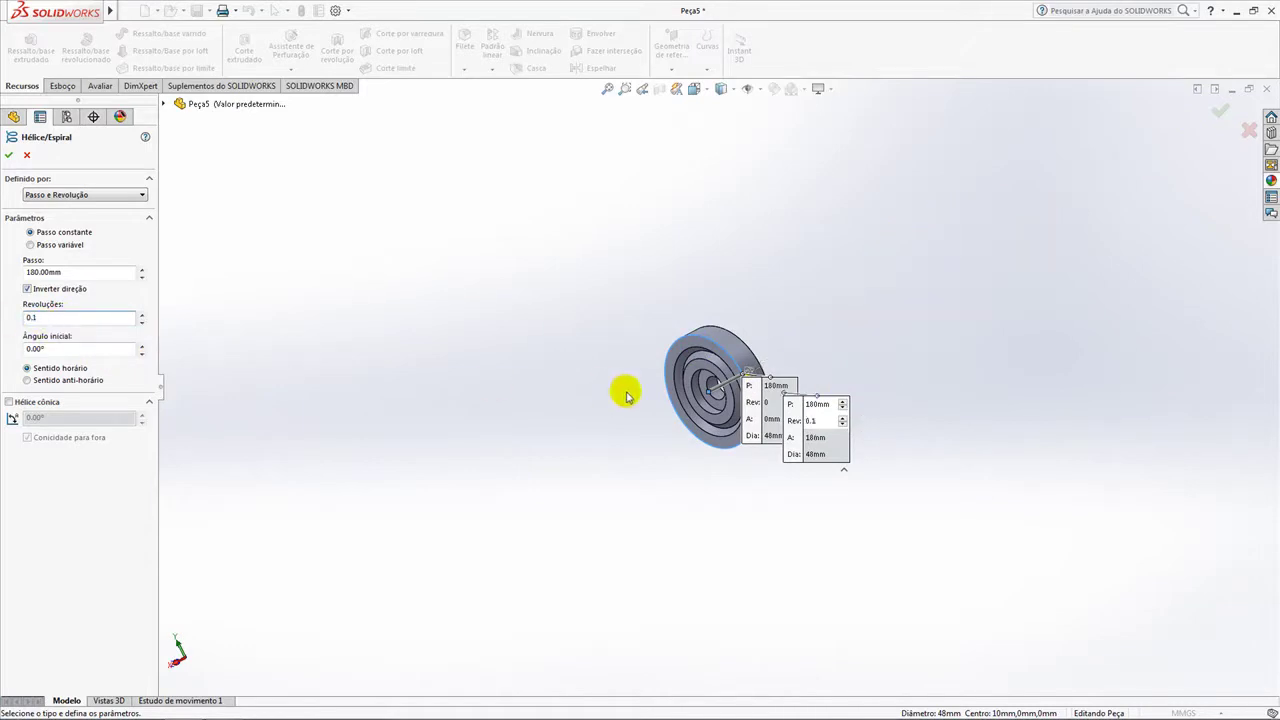
pyautogui.scroll(-3, 725, 388)
pyautogui.scroll(-2, 886, 397)
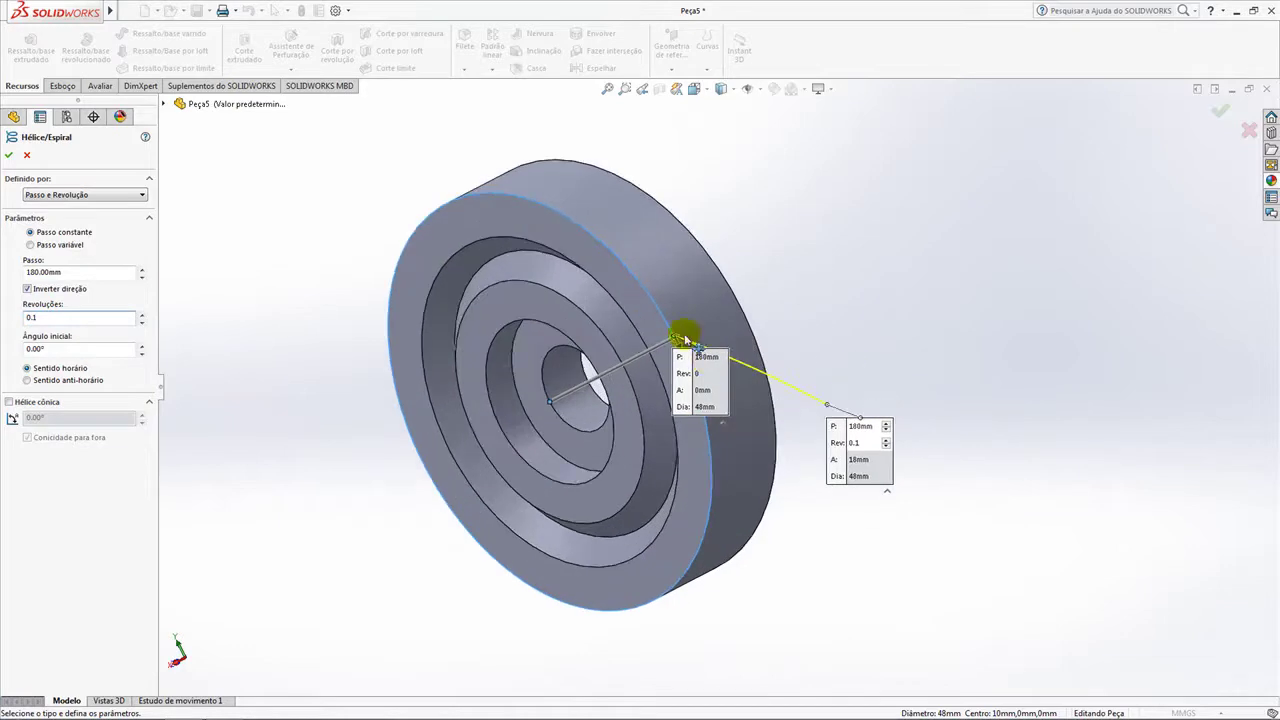
# Create the helix with a constant 180 mm pitch, 0.1 revolutions, reversed direction, 0° start angle and clockwise rotation
pyautogui.moveTo(795, 347); pyautogui.dragTo(893, 379, button='middle')
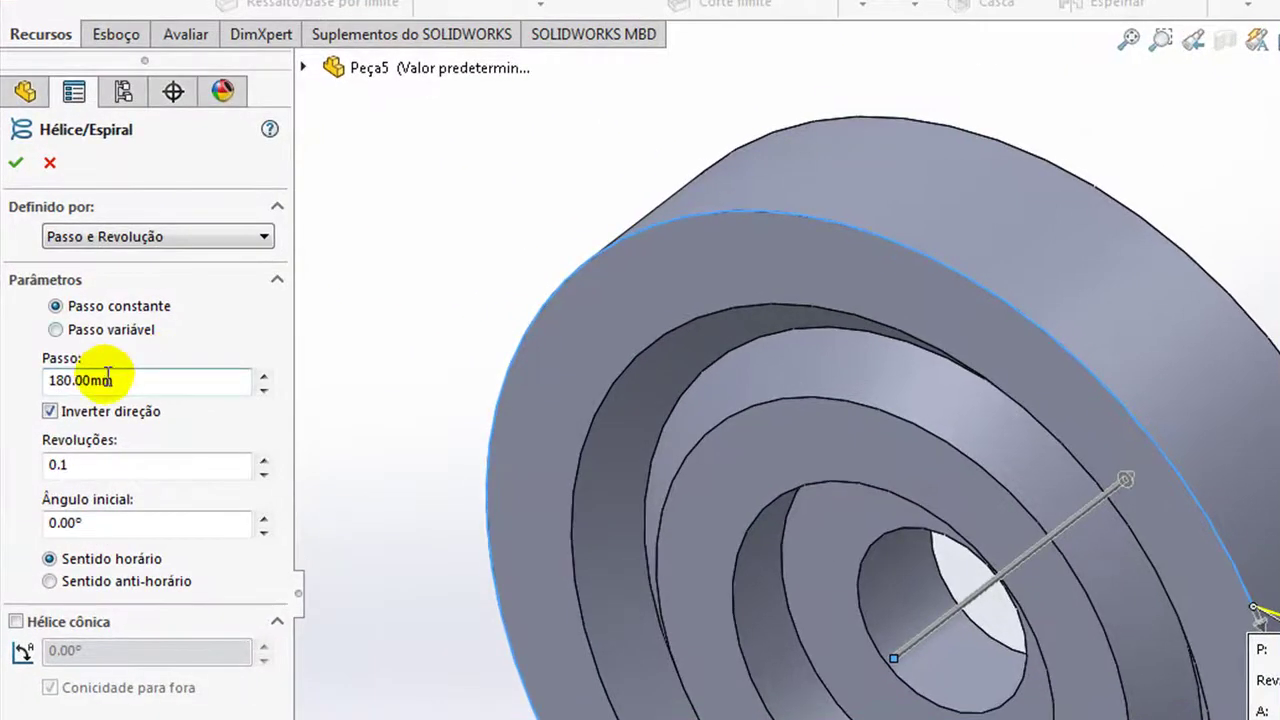
pyautogui.doubleClick(125, 382)
pyautogui.moveTo(134, 466); pyautogui.dragTo(29, 461)
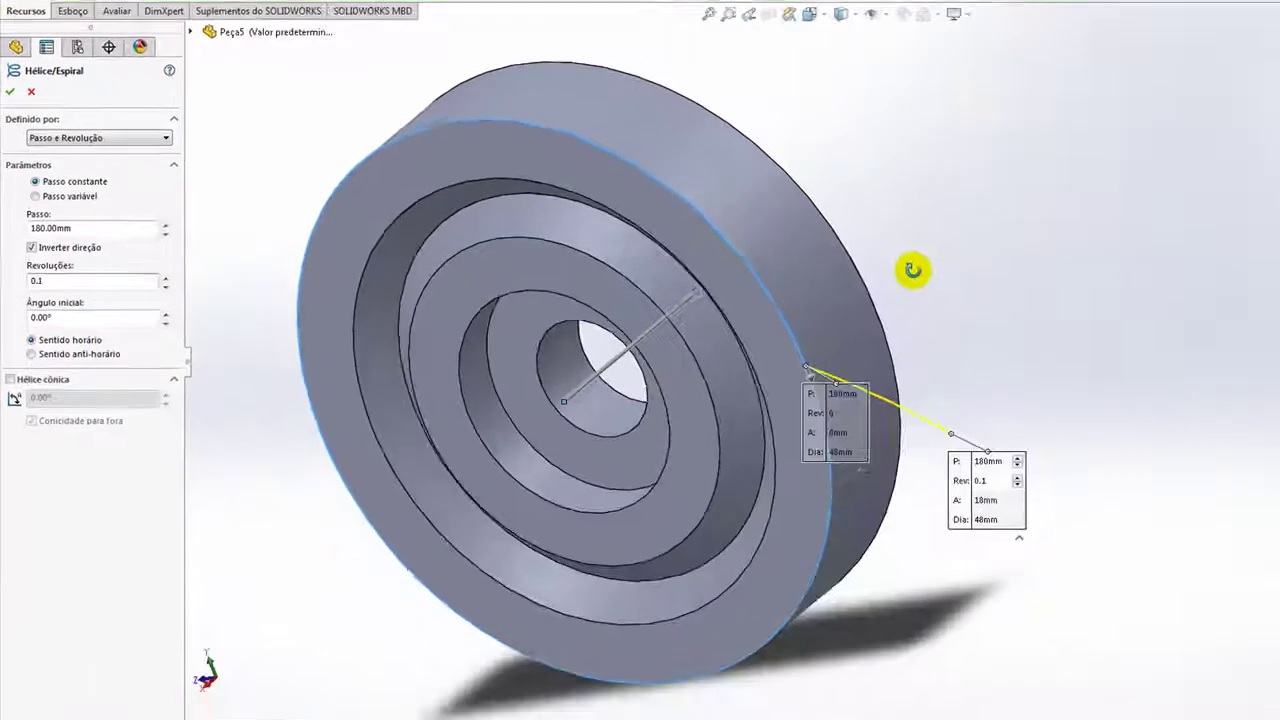
pyautogui.moveTo(912, 270); pyautogui.dragTo(922, 255, button='middle')
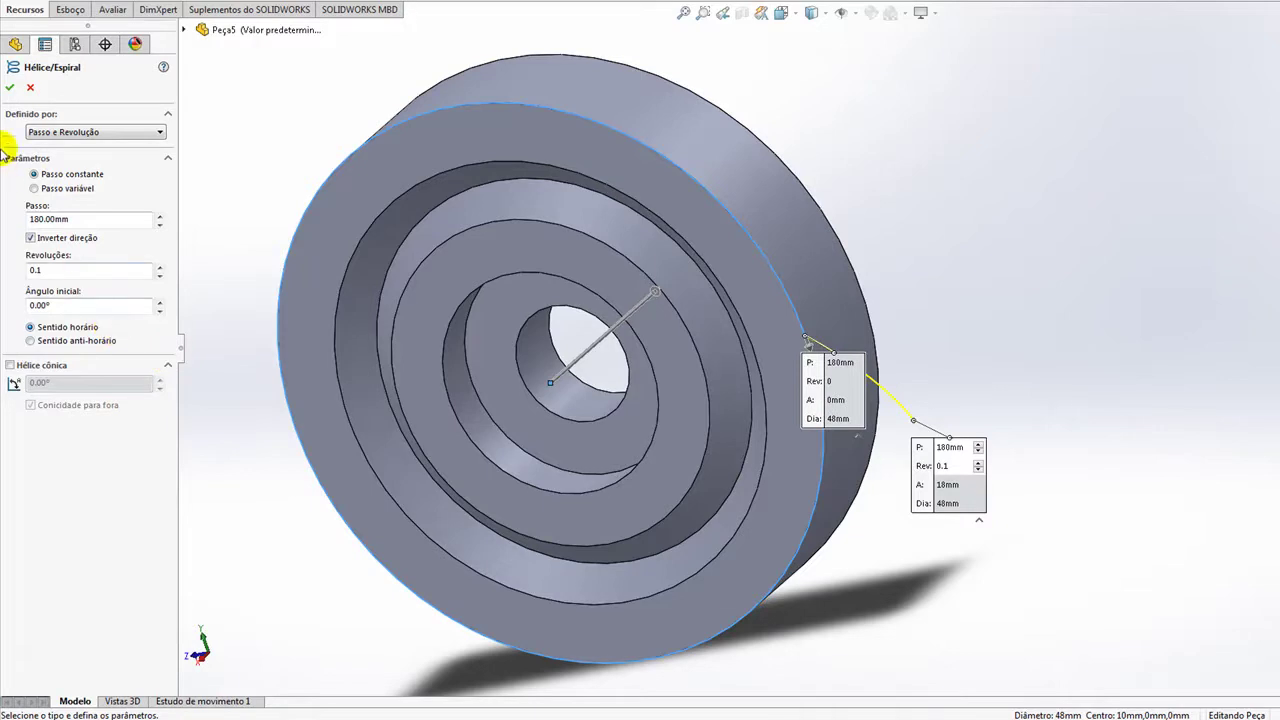
pyautogui.click(9, 91)
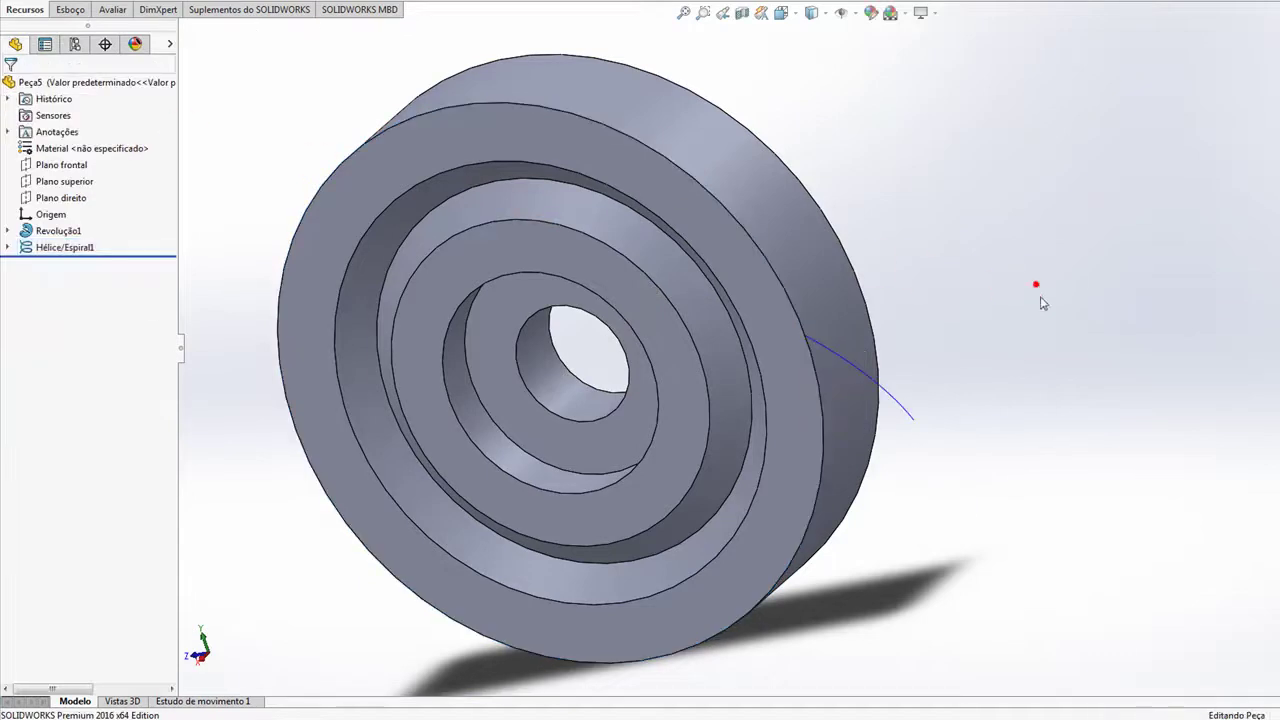
# Start a new sketch on the flat outer ring face where the helix begins
pyautogui.scroll(2, 1030, 395)
pyautogui.moveTo(1030, 395); pyautogui.dragTo(889, 403, button='middle')
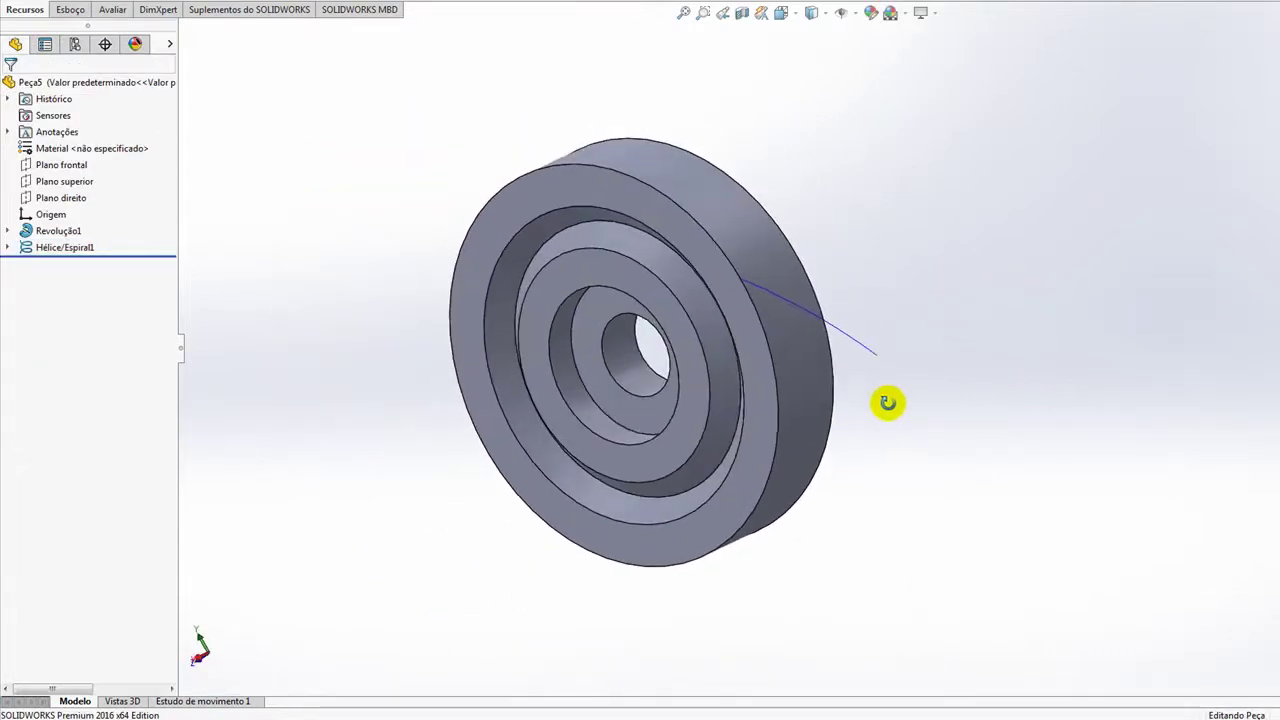
pyautogui.click(851, 342)
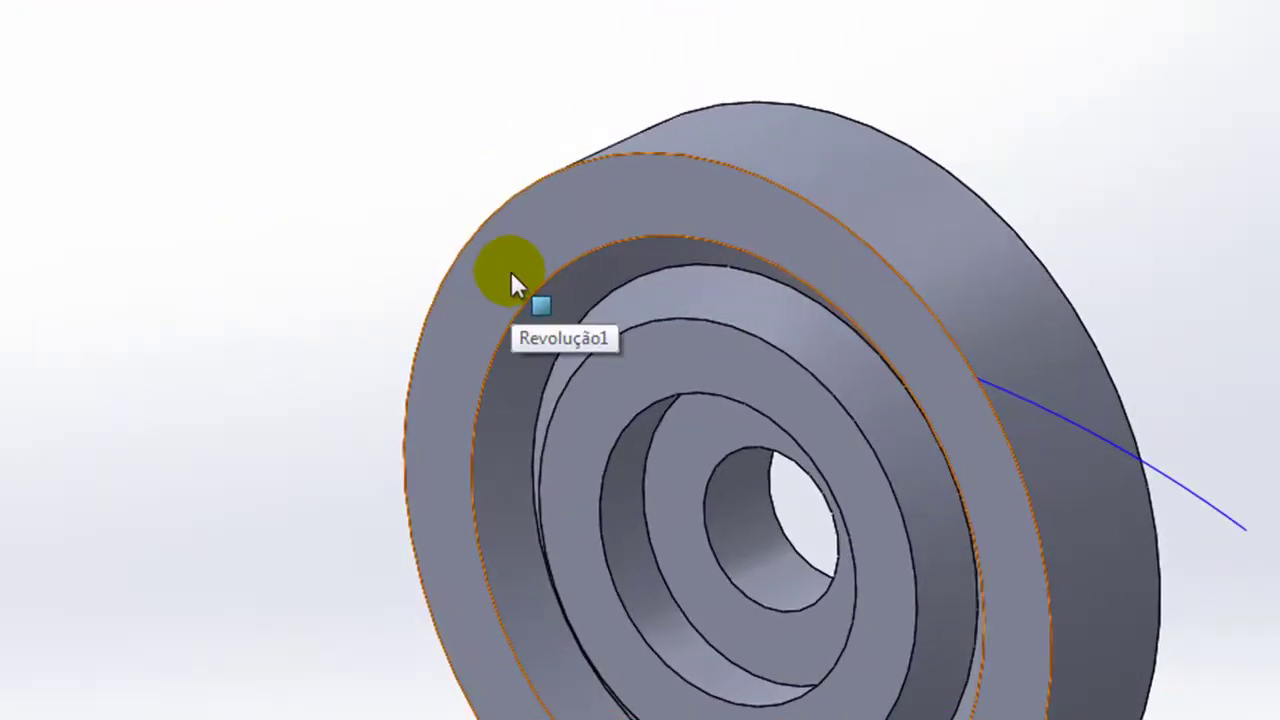
pyautogui.click(511, 273)
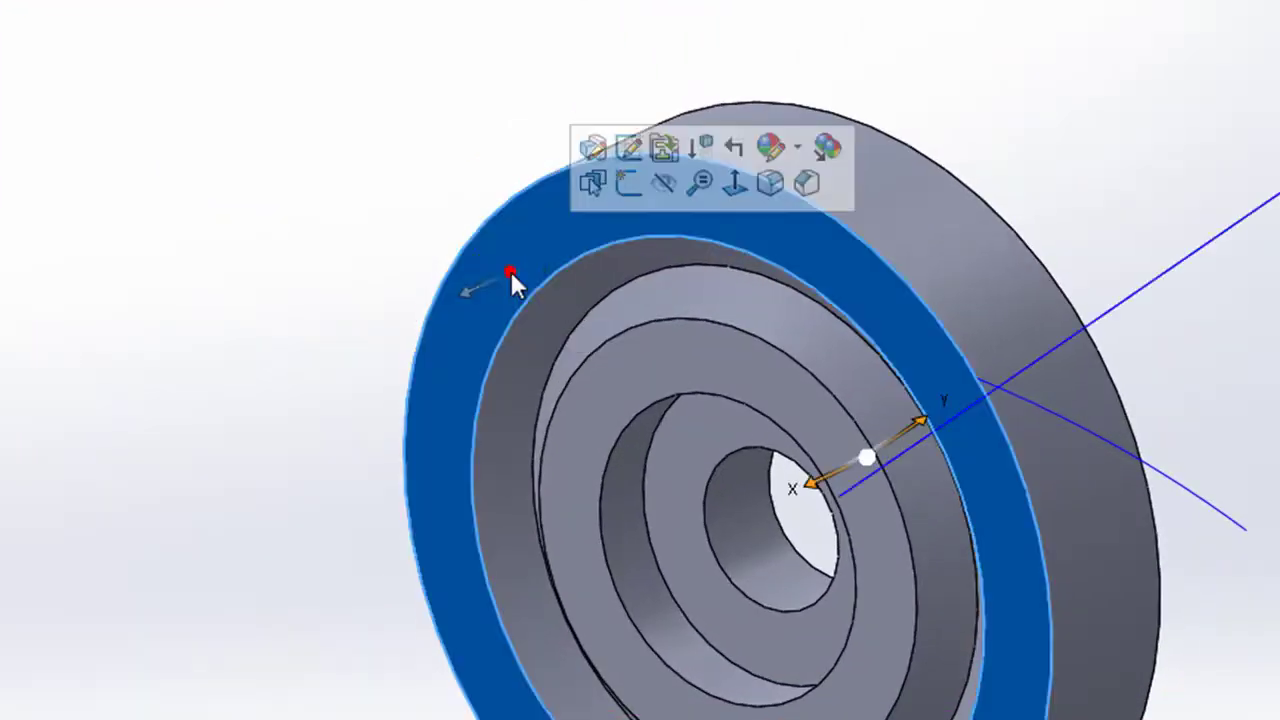
pyautogui.click(626, 194)
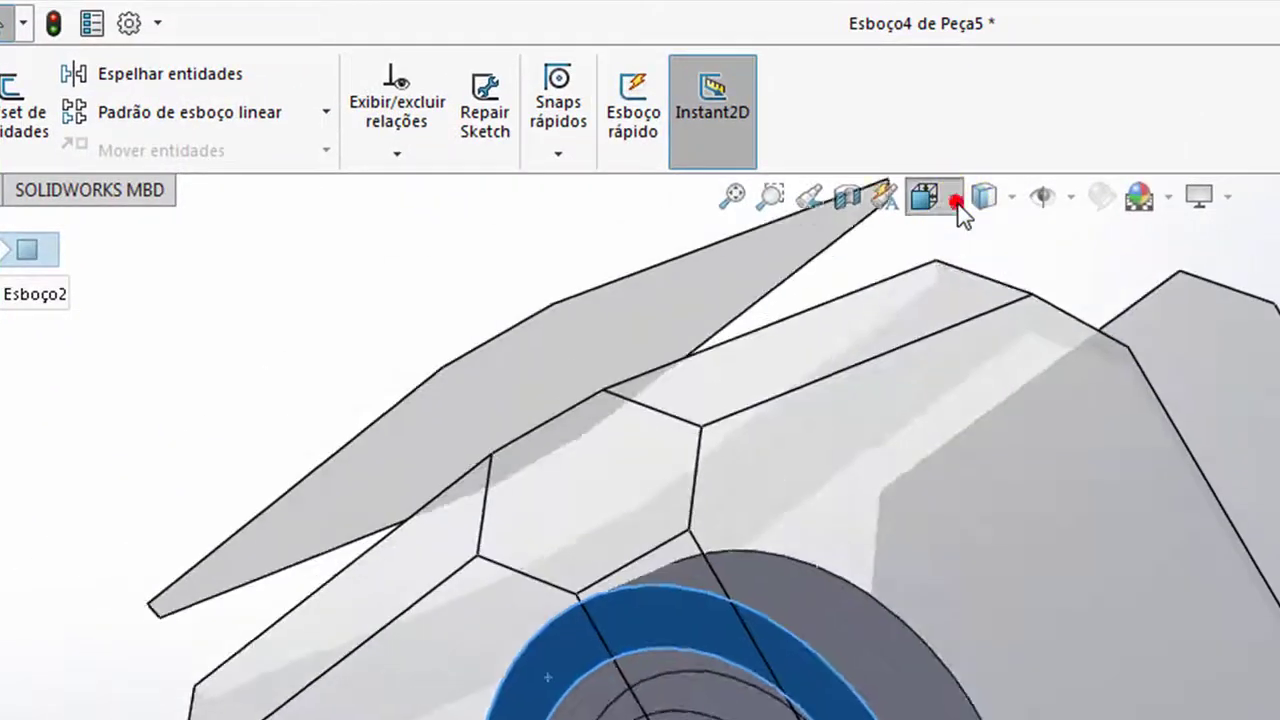
pyautogui.click(956, 202)
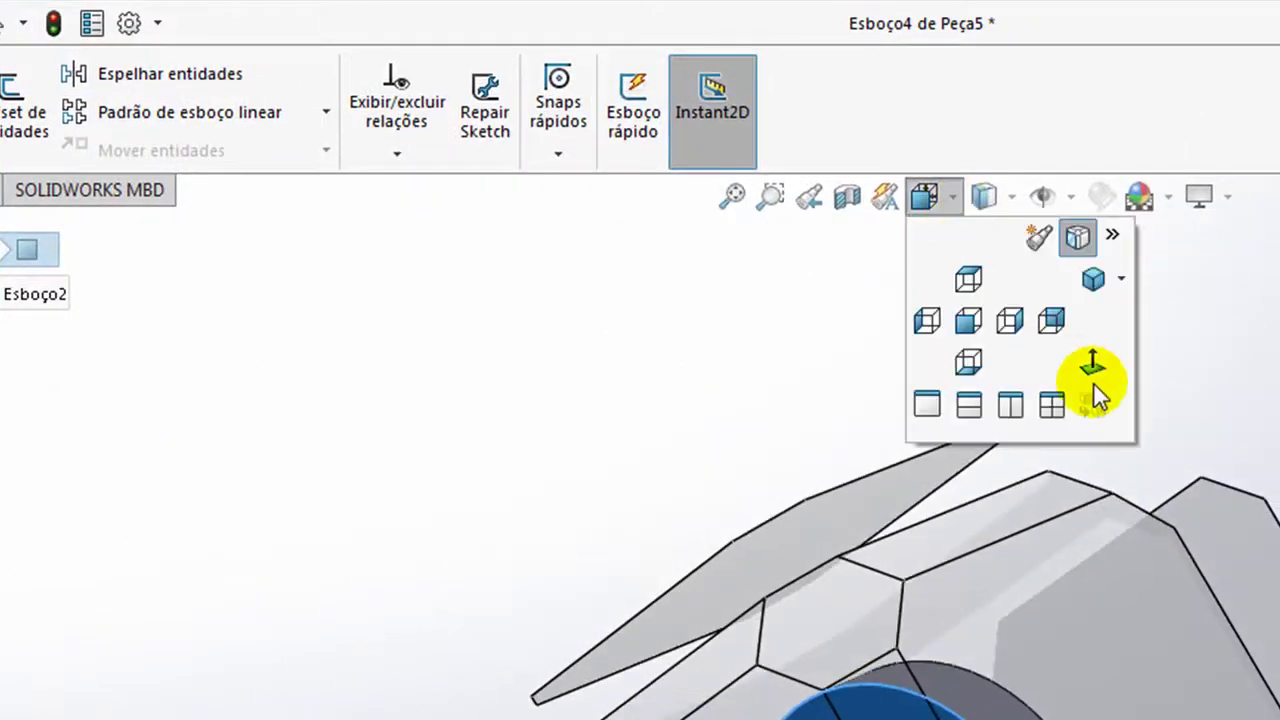
pyautogui.click(1046, 338)
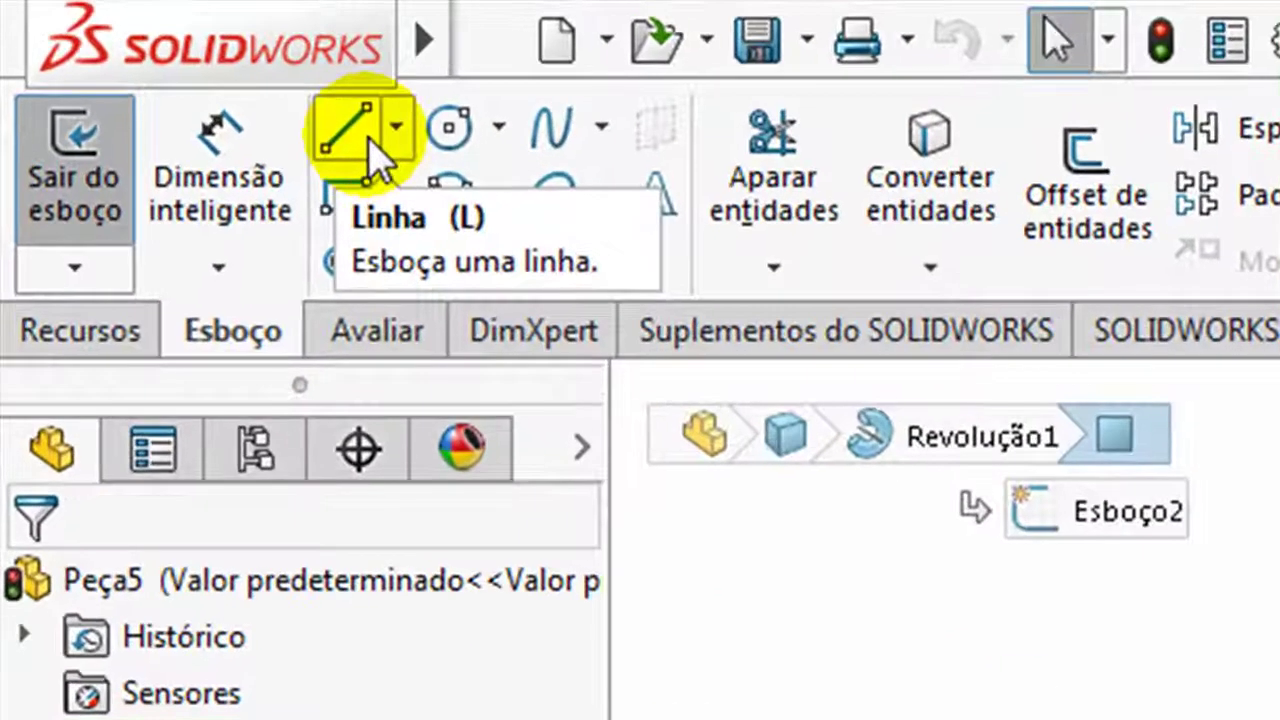
# Sketch a horizontal line about 30 mm long from the origin to beyond the disc's outer edge on the helix side
pyautogui.click(97, 38)
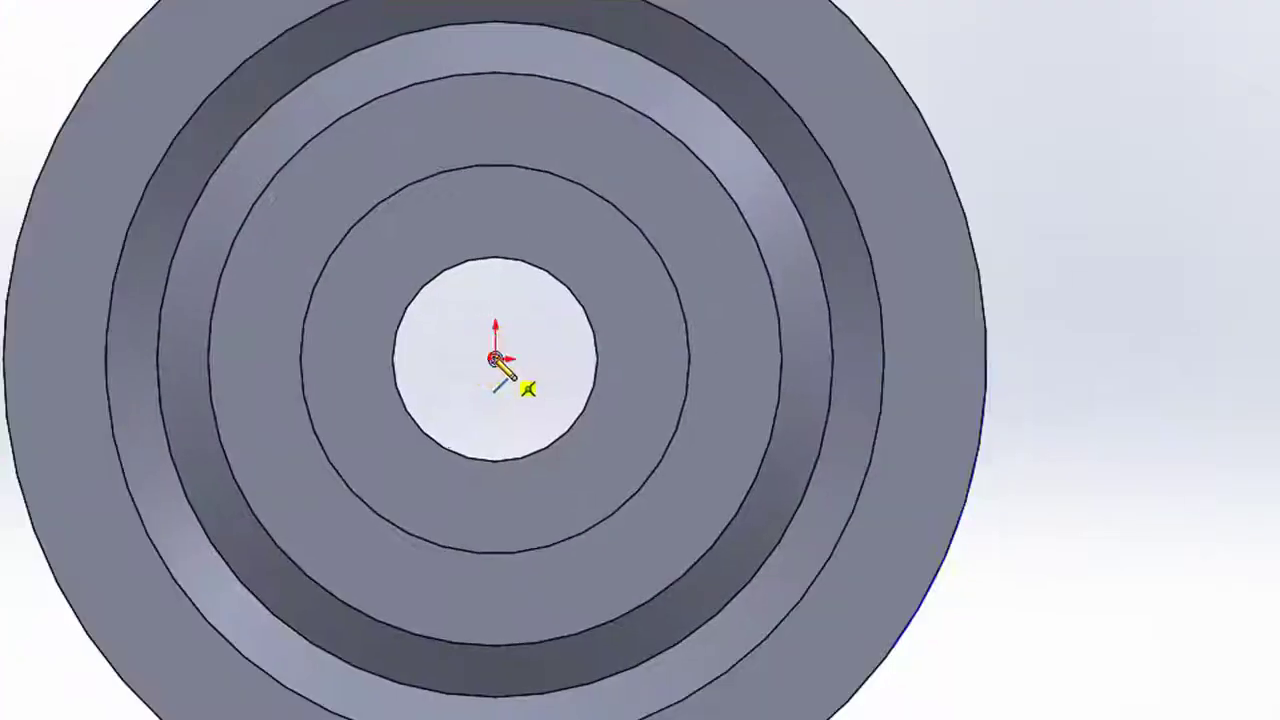
pyautogui.click(495, 358)
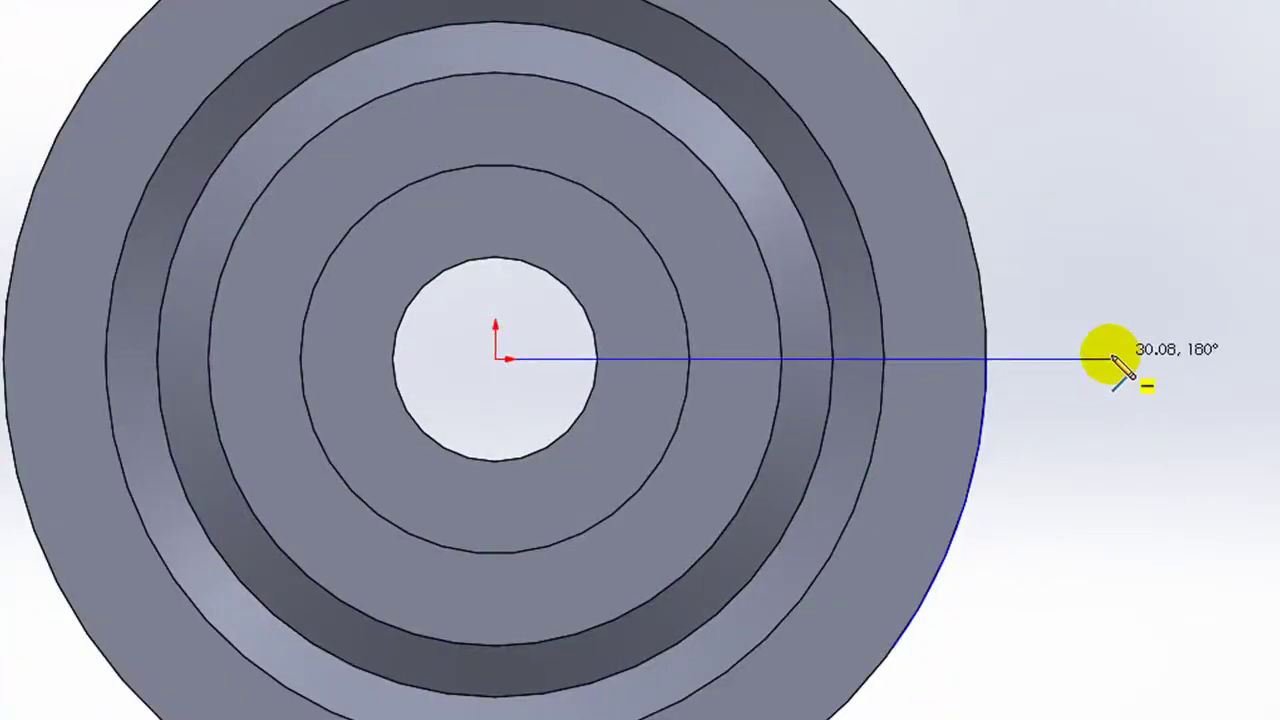
pyautogui.click(1112, 357)
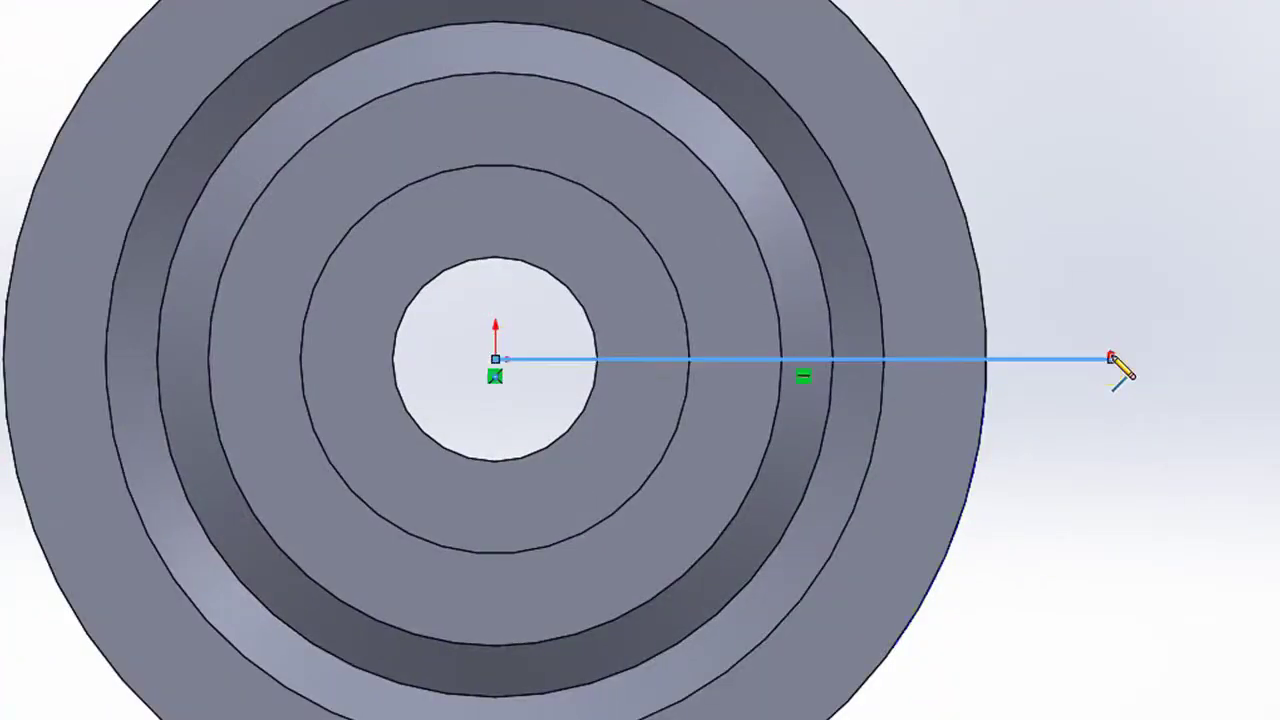
pyautogui.press('Escape')
pyautogui.click(1105, 545)
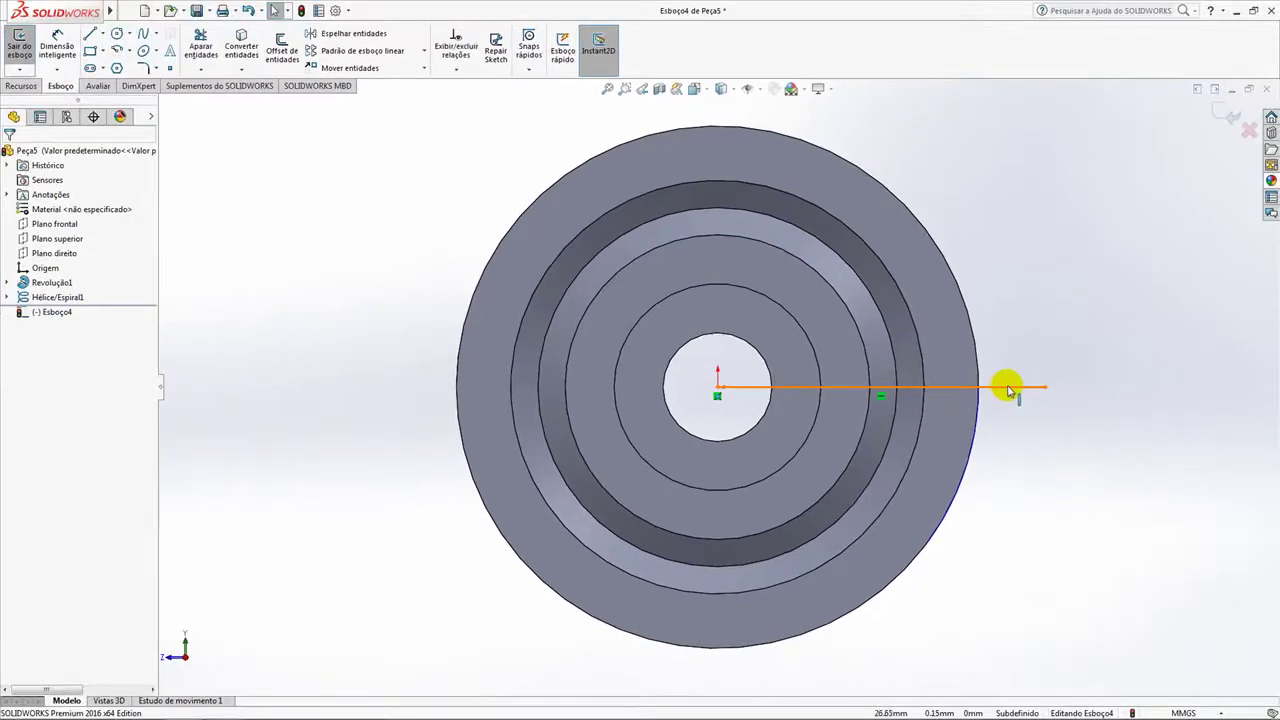
# Convert the horizontal line to construction geometry
pyautogui.click(1008, 389)
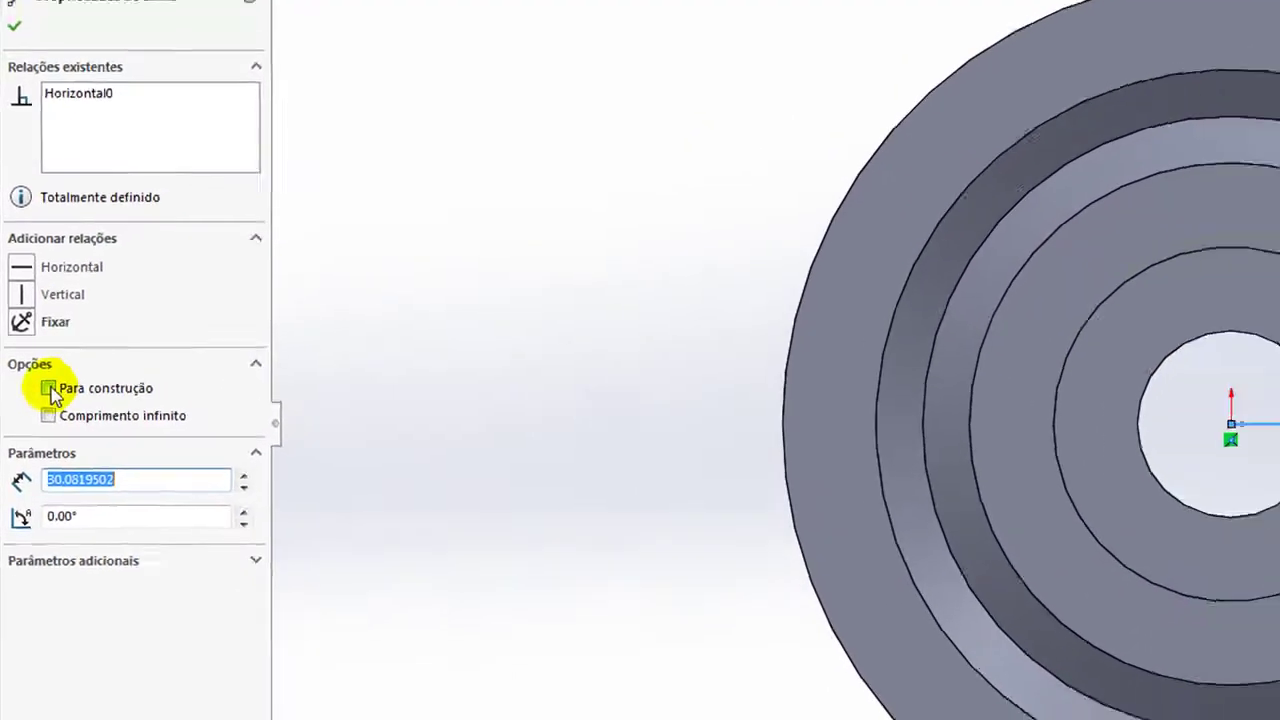
pyautogui.click(48, 388)
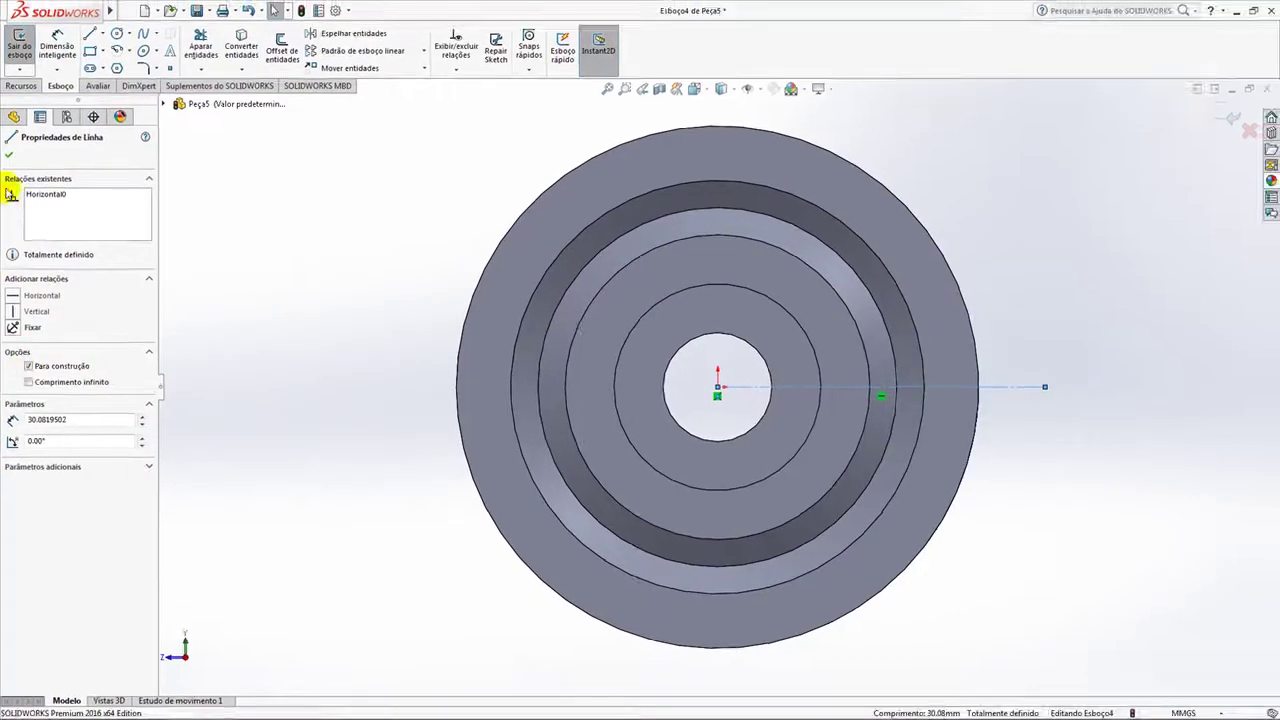
pyautogui.click(10, 156)
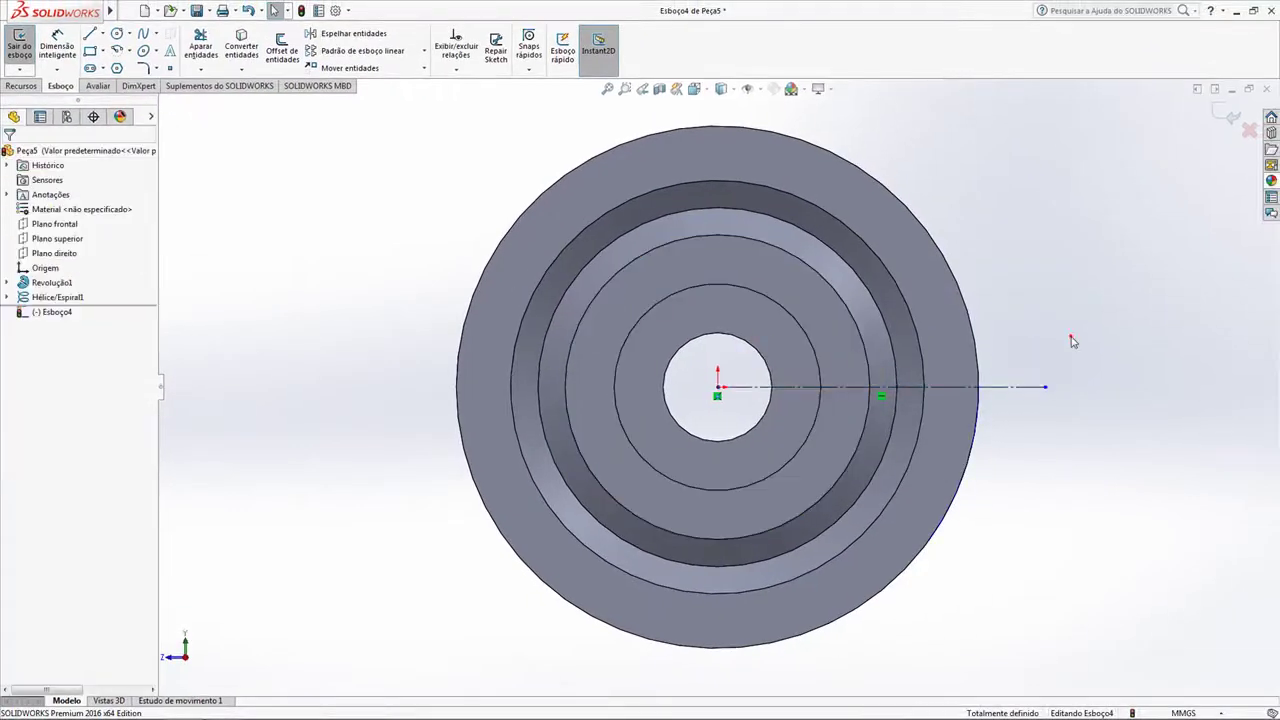
# Sketch a closed triangle with its tip on the construction line's outer endpoint and a vertical side facing away from the disc
pyautogui.scroll(-1, 1074, 352)
pyautogui.scroll(1, 1060, 402)
pyautogui.scroll(-1, 1056, 408)
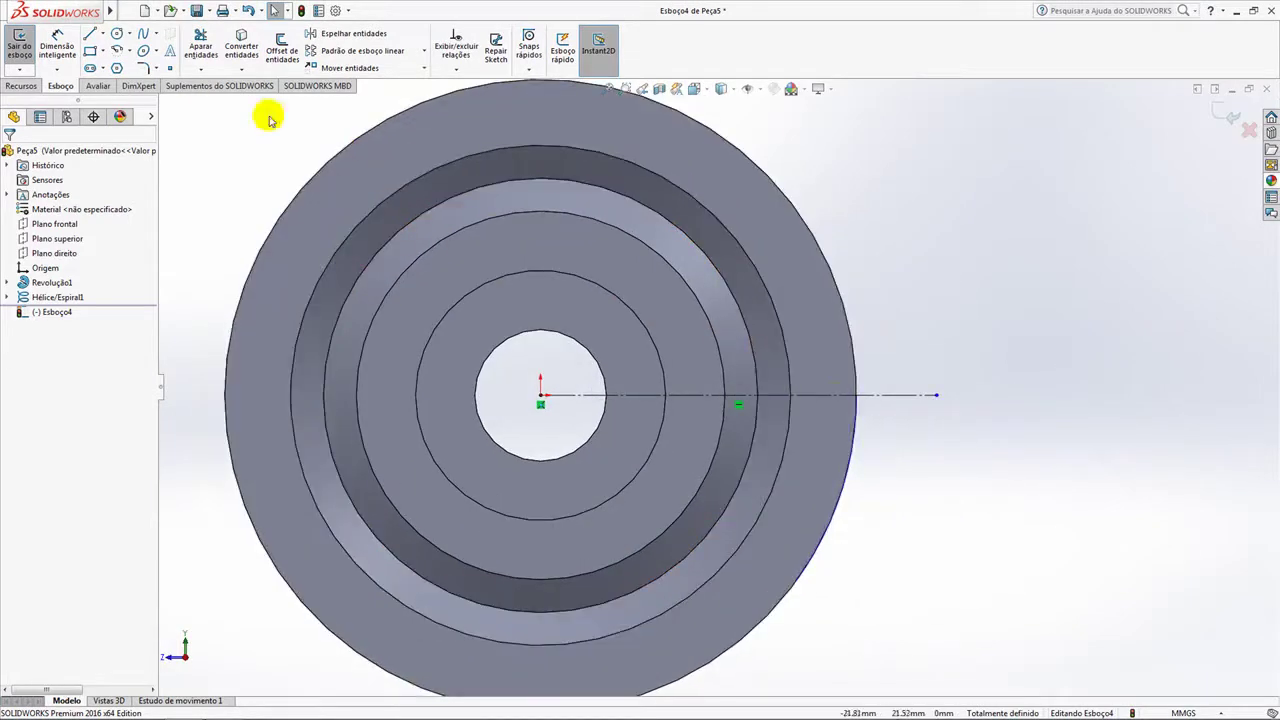
pyautogui.click(90, 37)
pyautogui.click(936, 395)
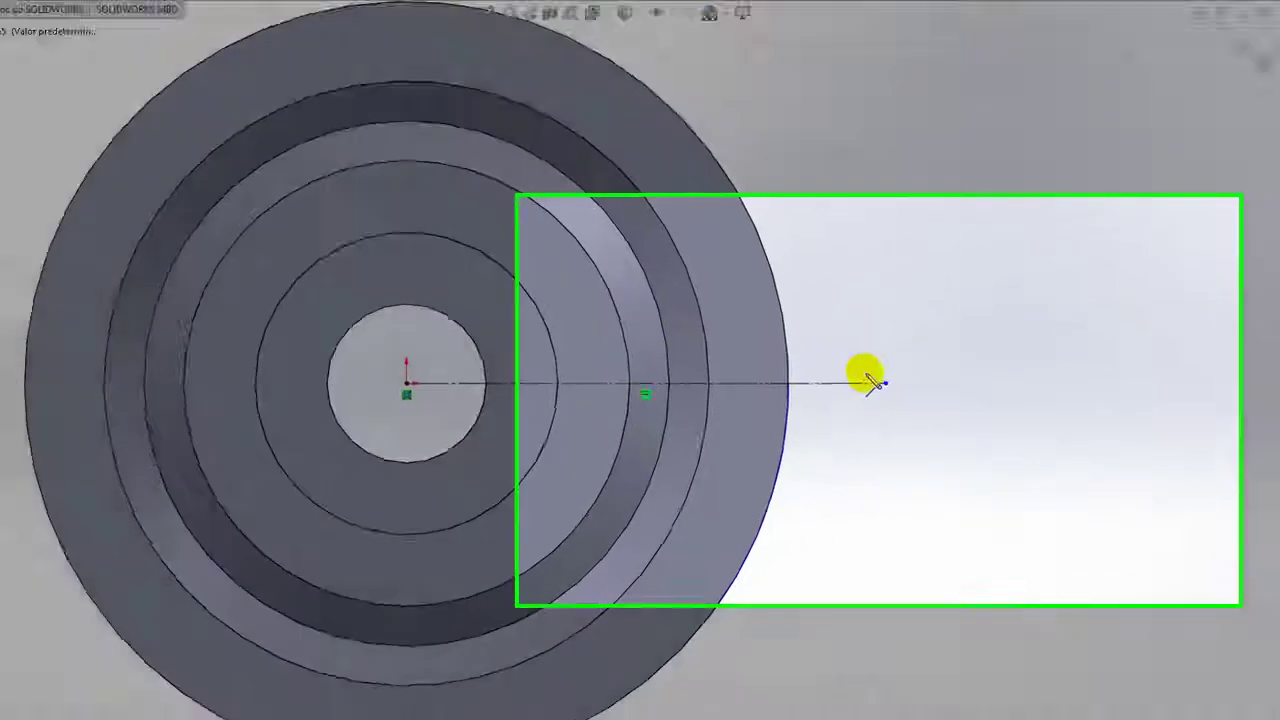
pyautogui.moveTo(651, 329)
pyautogui.mouseDown()
pyautogui.moveTo(723, 258)
pyautogui.moveTo(732, 418)
pyautogui.mouseUp()
pyautogui.click(729, 402)
pyautogui.click(651, 329)
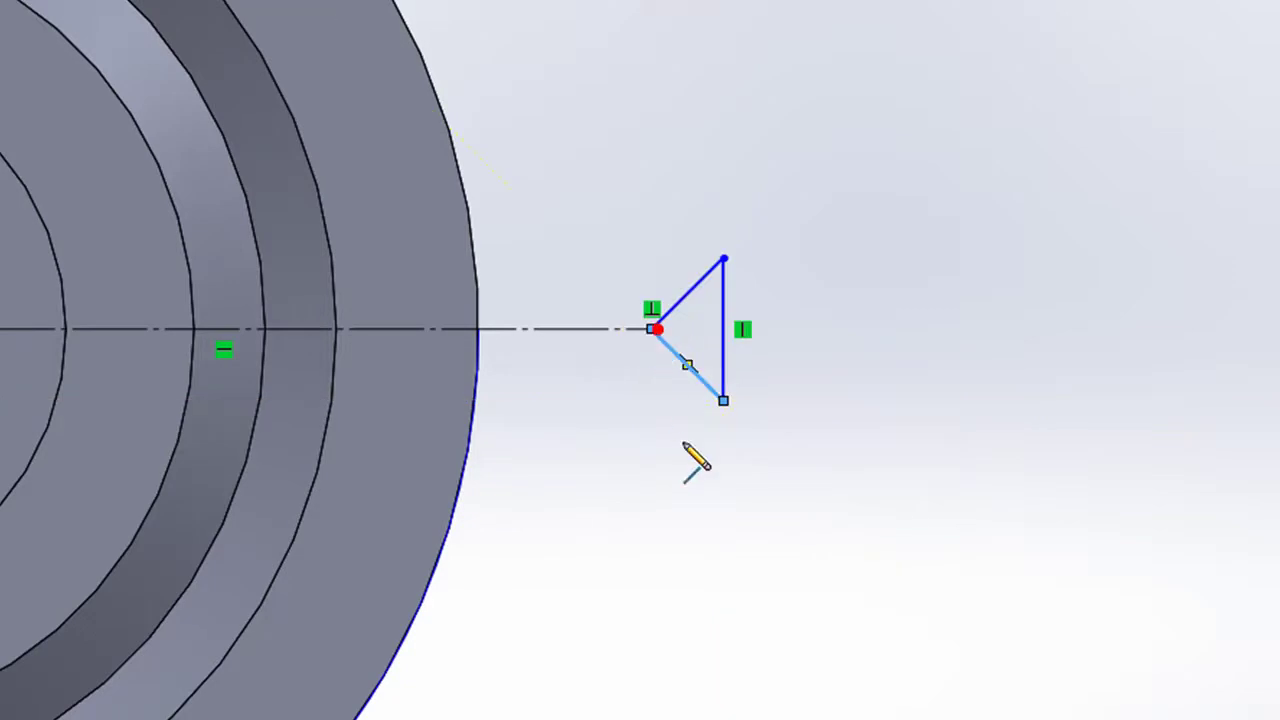
# Make the triangle's two slanted sides symmetric about the horizontal construction line
pyautogui.press('Escape')
pyautogui.scroll(-2, 775, 333)
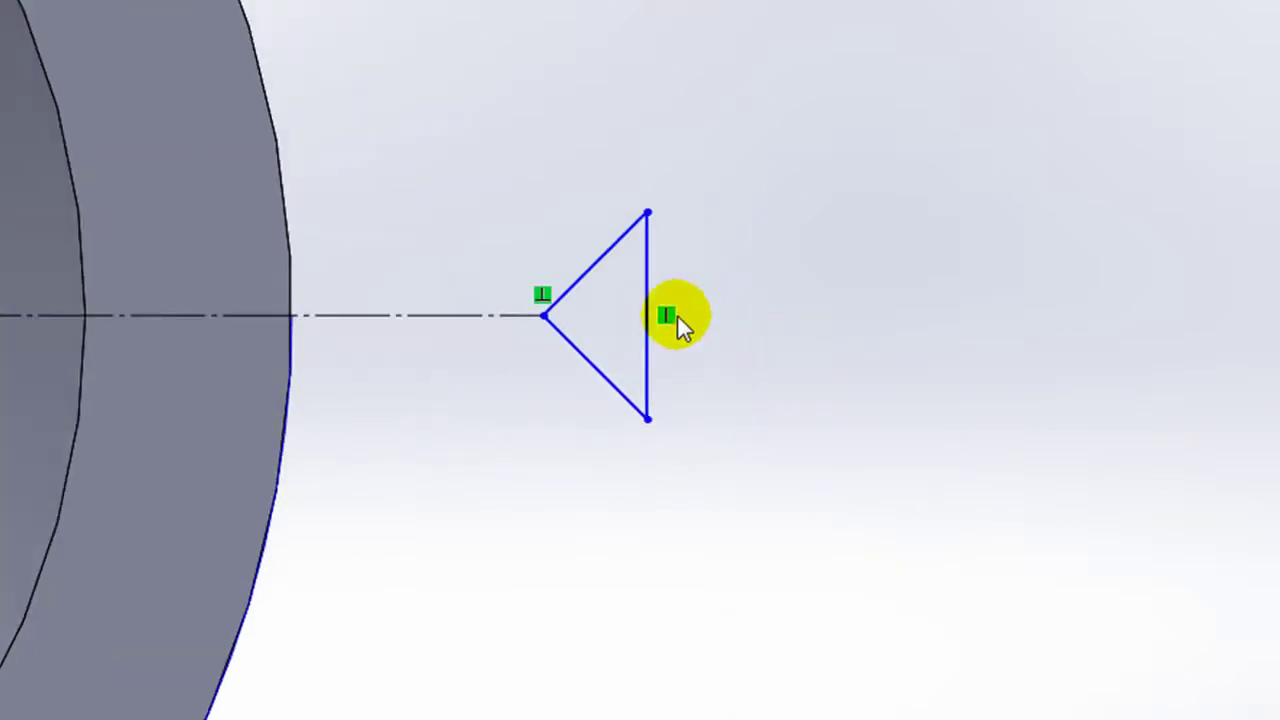
pyautogui.scroll(1, 441, 412)
pyautogui.scroll(-3, 451, 284)
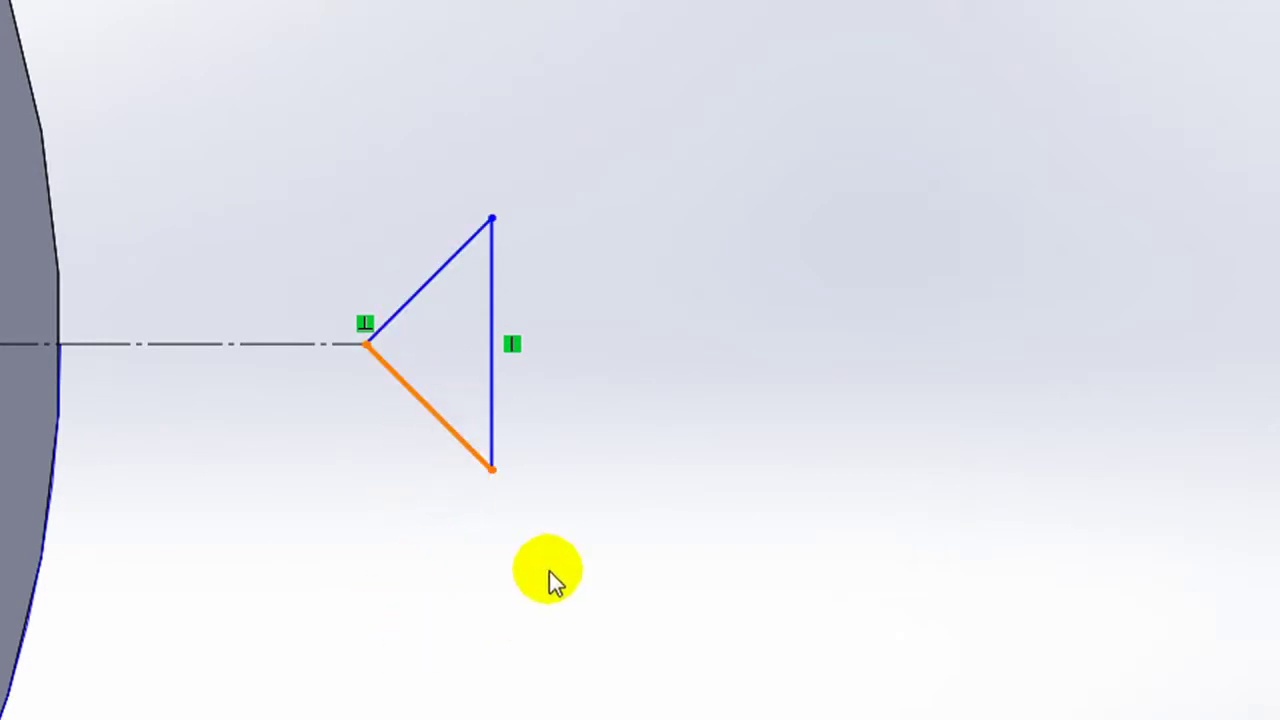
pyautogui.click(771, 405)
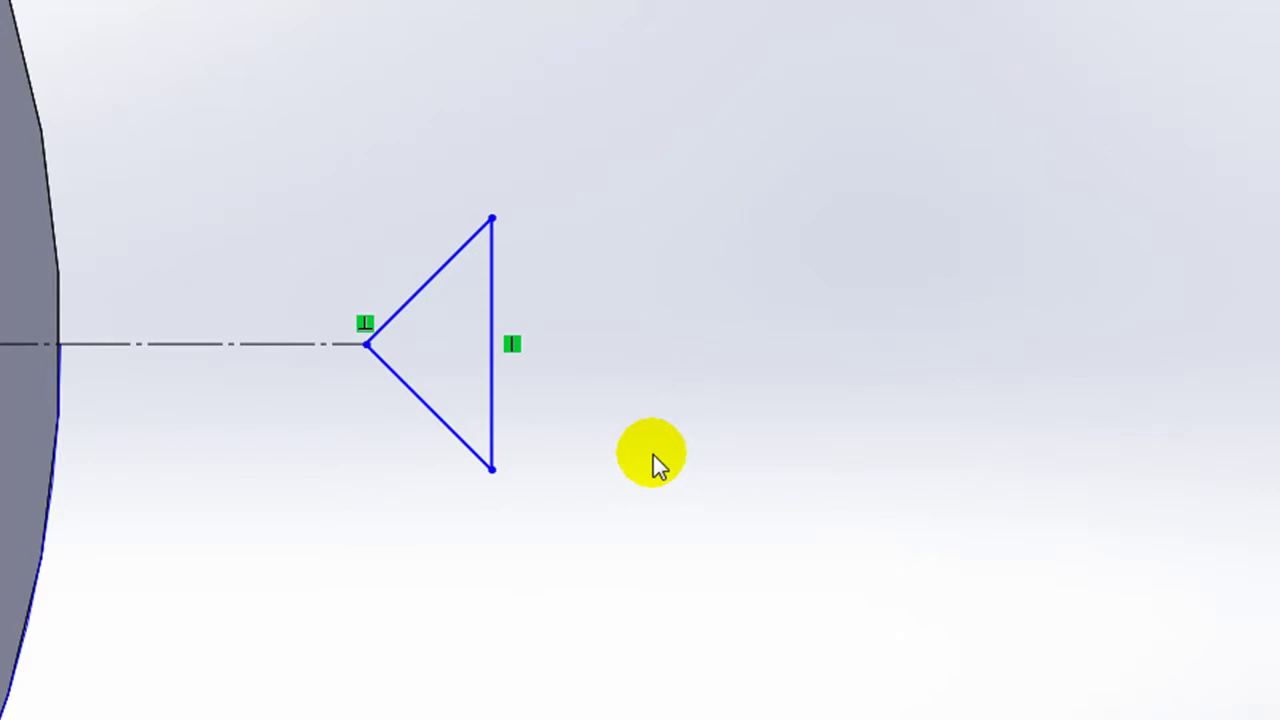
pyautogui.click(388, 385)
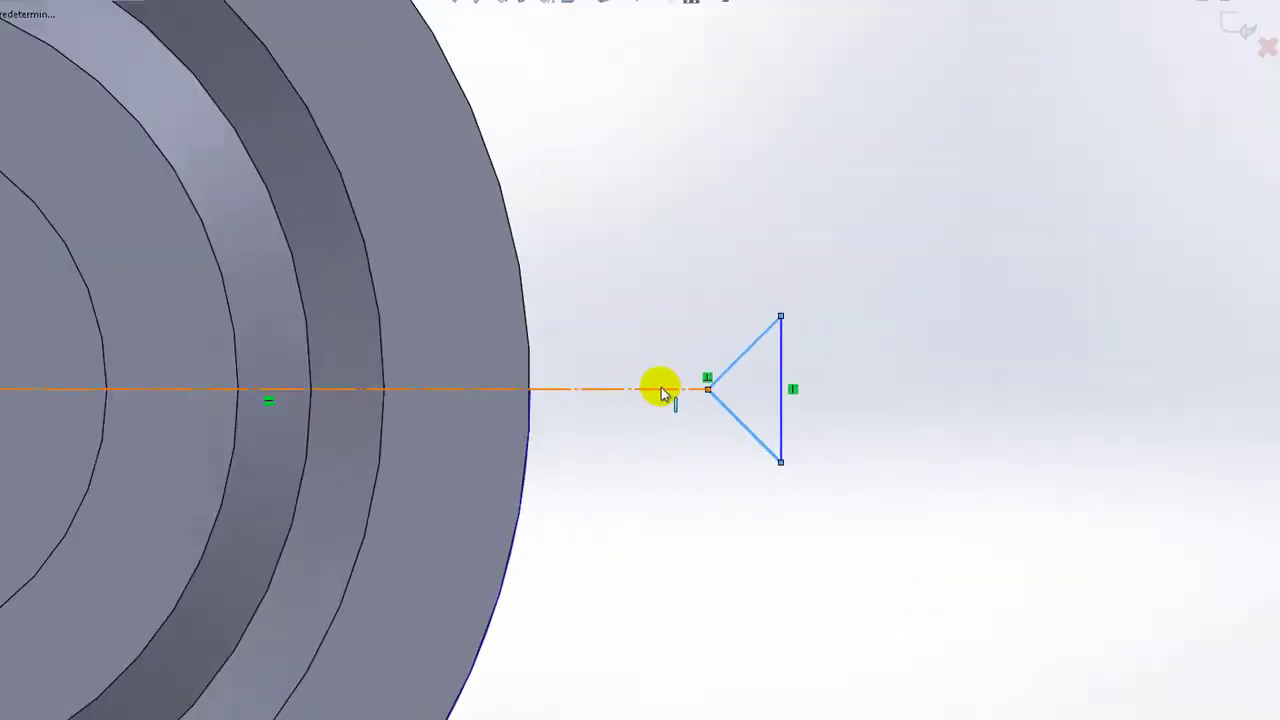
pyautogui.keyDown('ctrl'); pyautogui.click(661, 389); pyautogui.keyUp('ctrl')
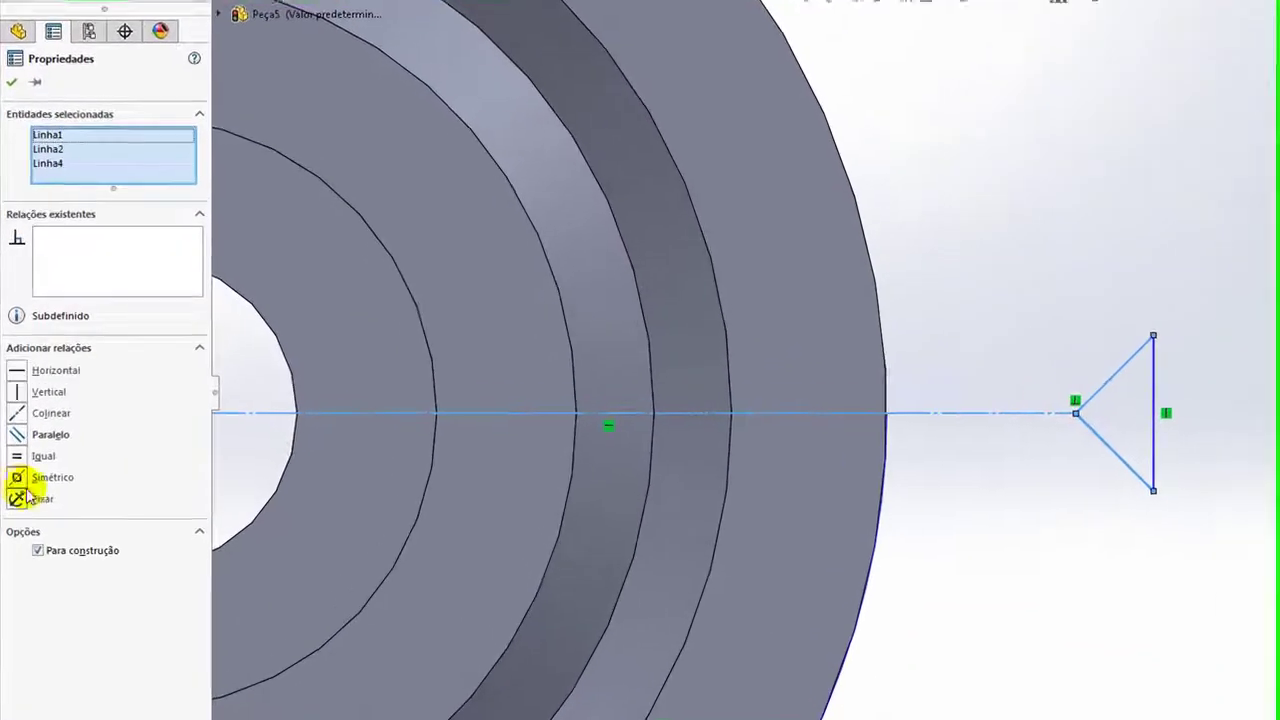
pyautogui.click(17, 480)
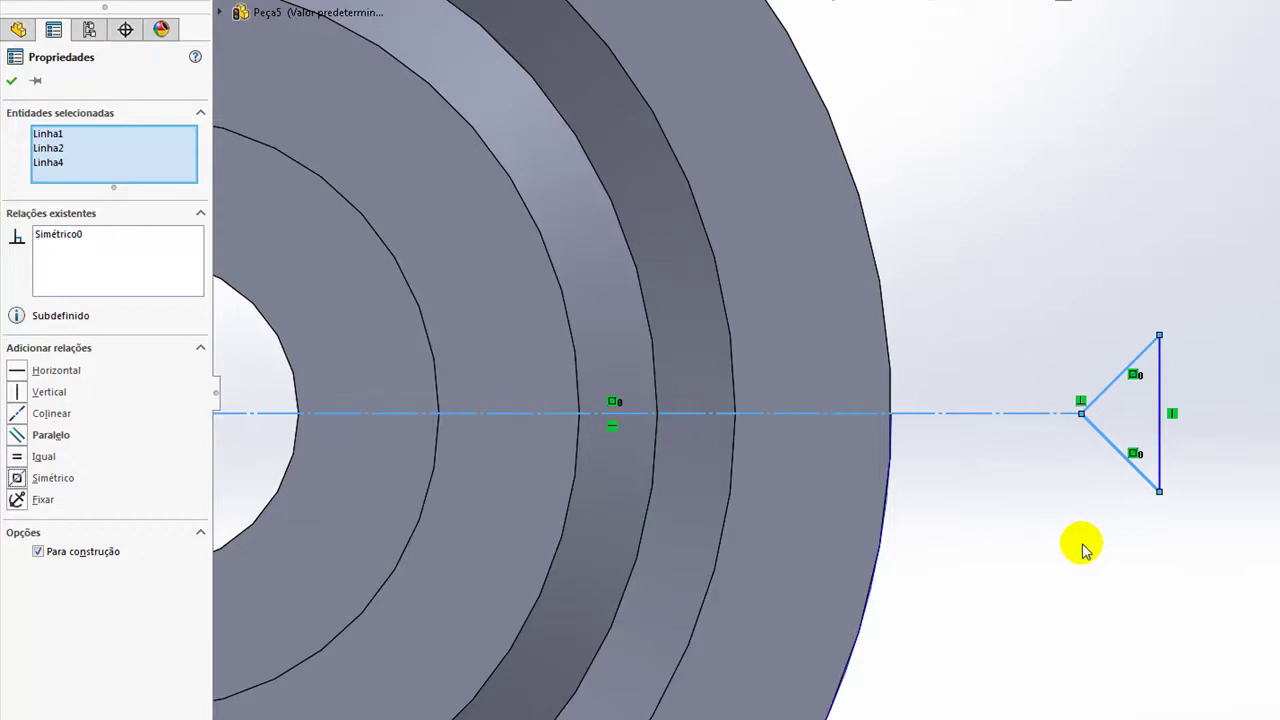
pyautogui.click(12, 80)
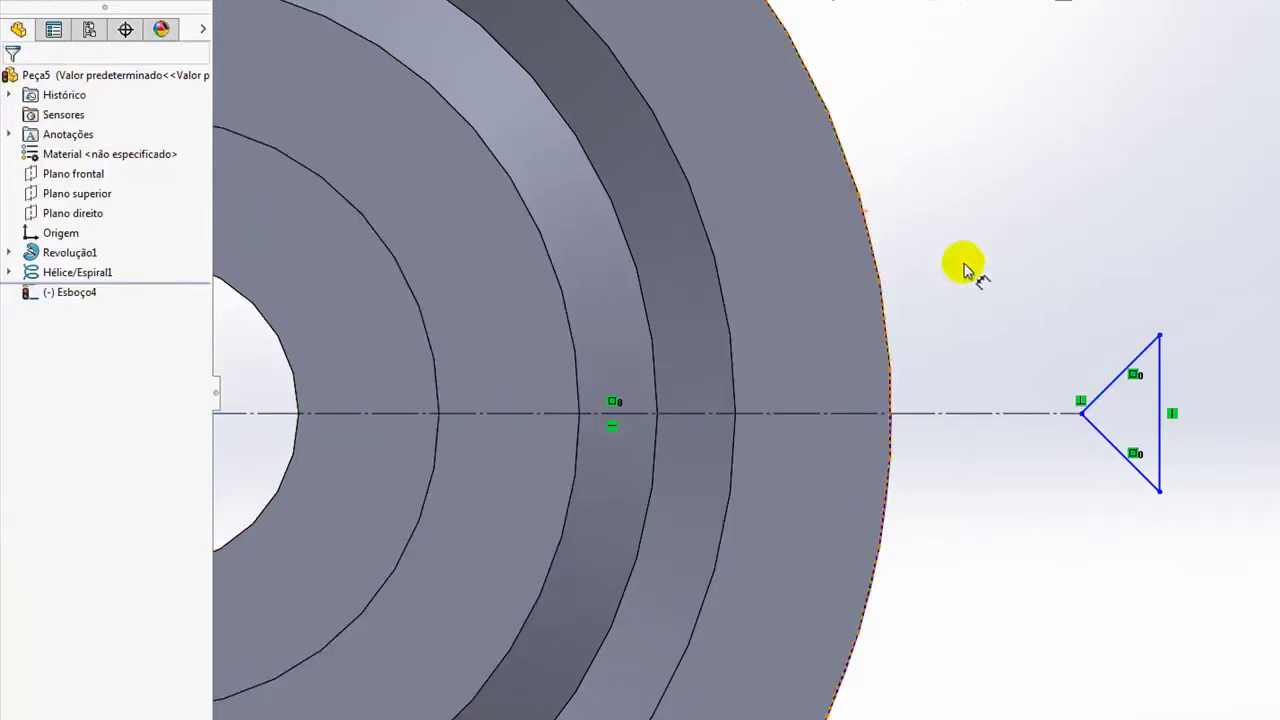
# Dimension the triangle's vertical side to 1 mm
pyautogui.click(1161, 414)
pyautogui.click(1231, 418)
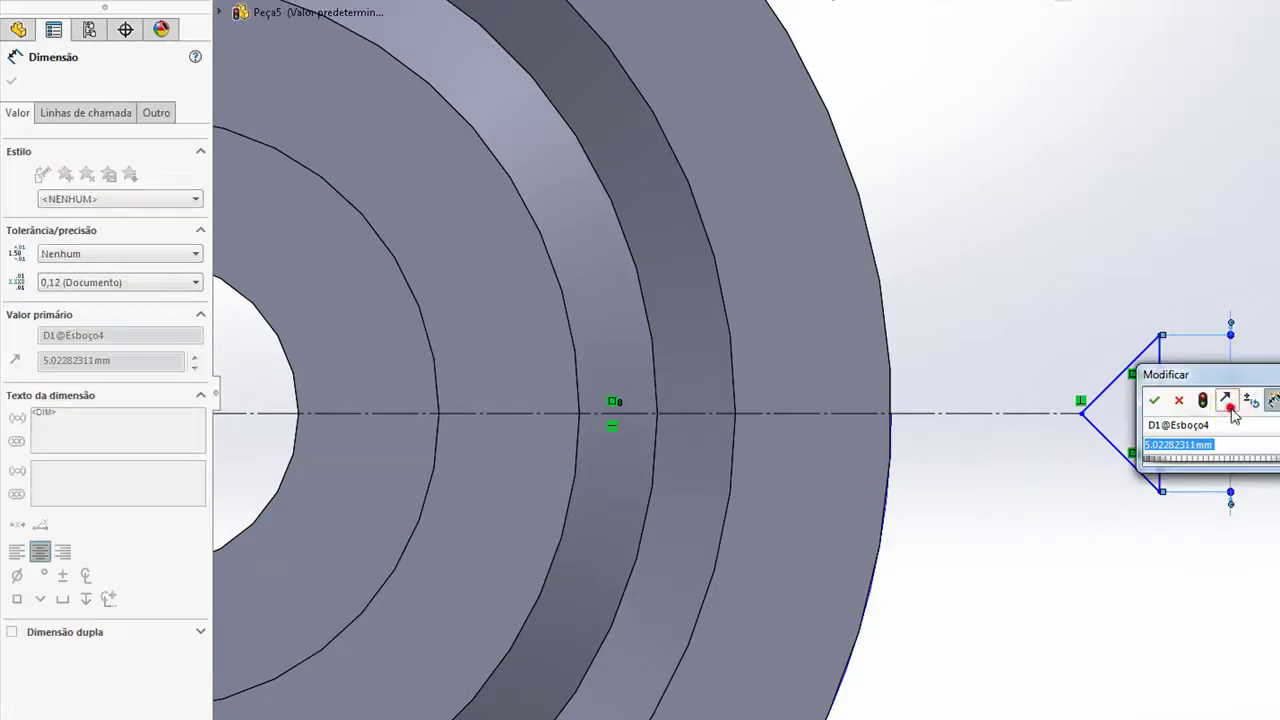
pyautogui.write('1')
pyautogui.press('Return')
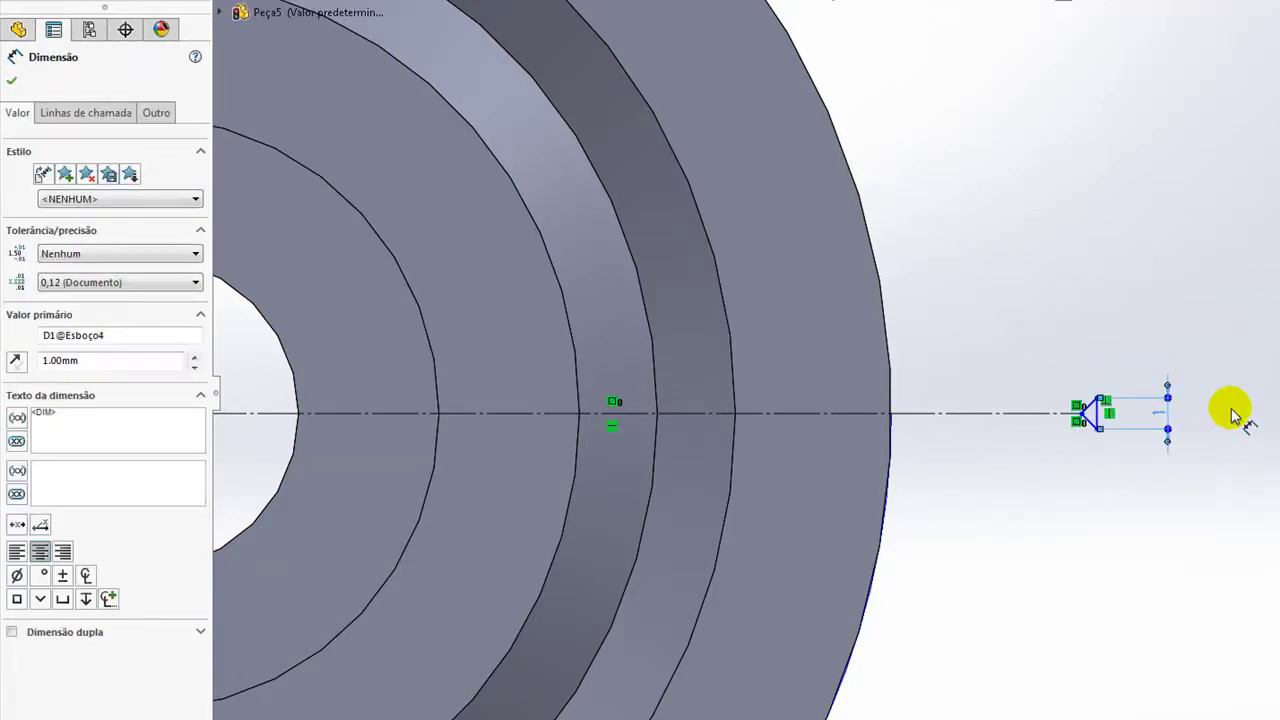
# Try to dimension the horizontal distance between the triangle's tip and its vertical side
pyautogui.scroll(-2, 1070, 440)
pyautogui.scroll(-2, 1070, 440)
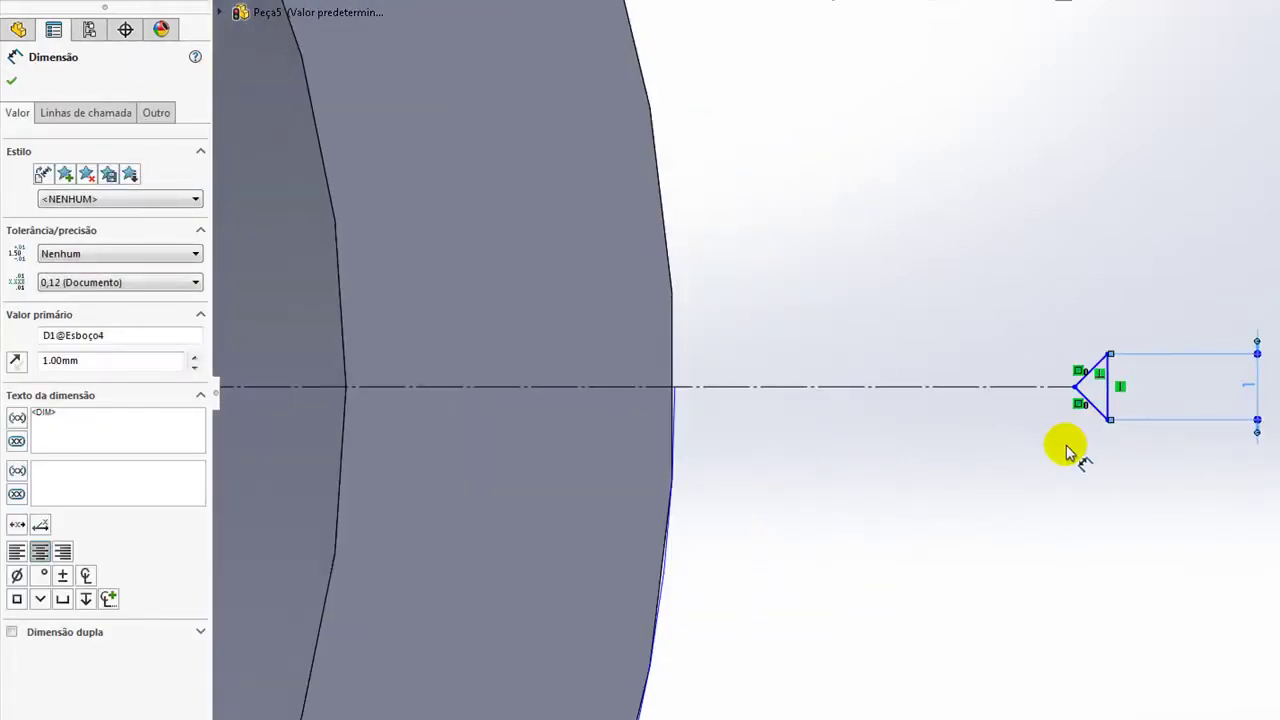
pyautogui.click(1074, 386)
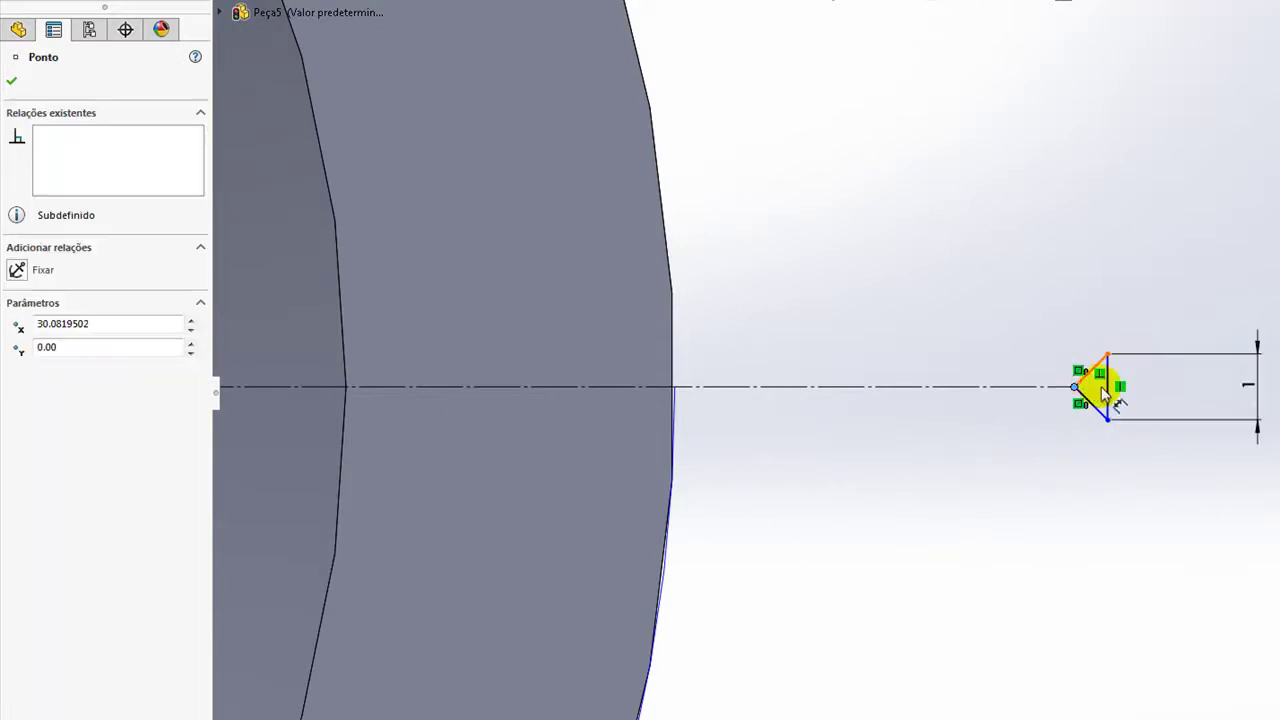
pyautogui.click(1108, 395)
pyautogui.click(1100, 472)
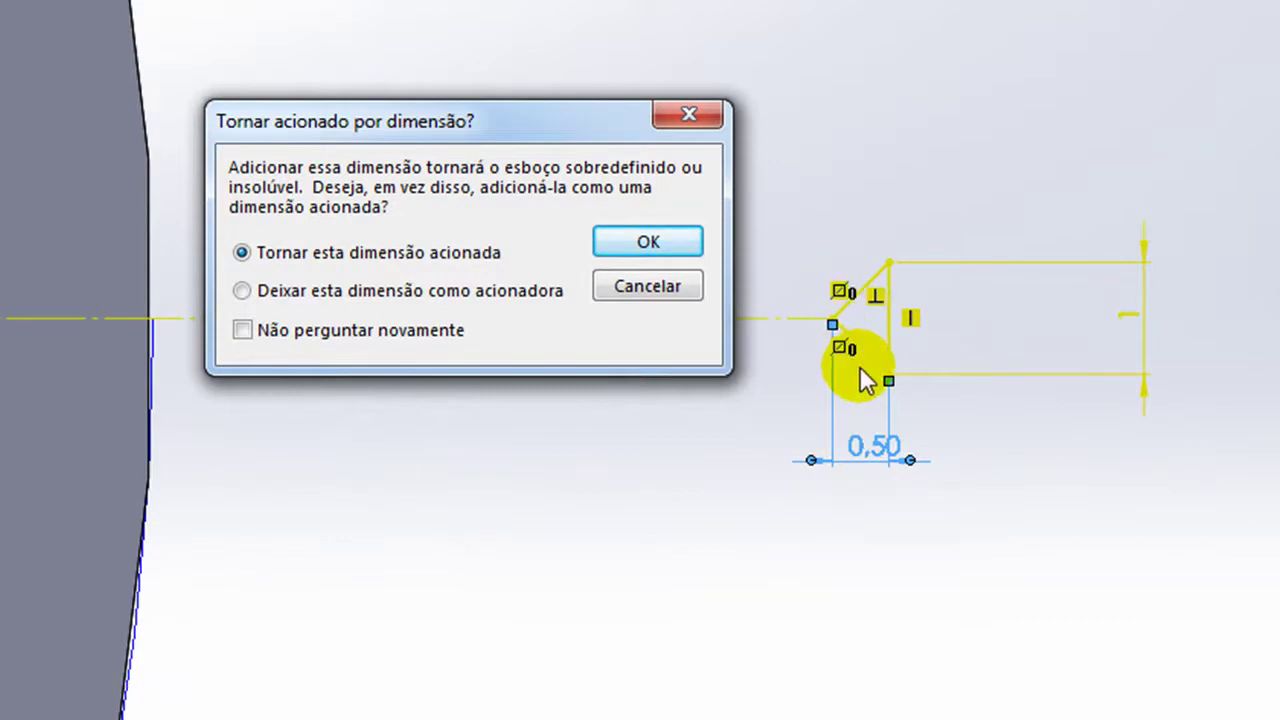
pyautogui.click(654, 284)
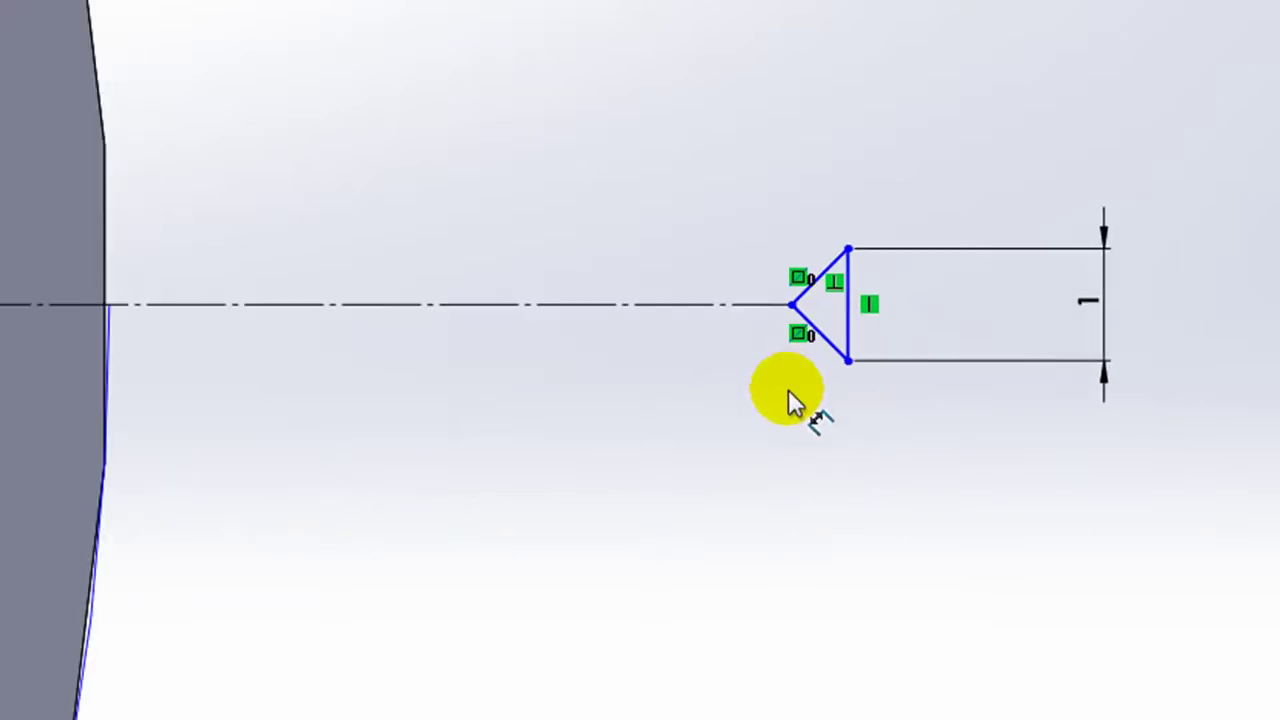
# Dimension the construction line from the origin to the triangle's tip to 23.5 mm
pyautogui.scroll(2, 790, 400)
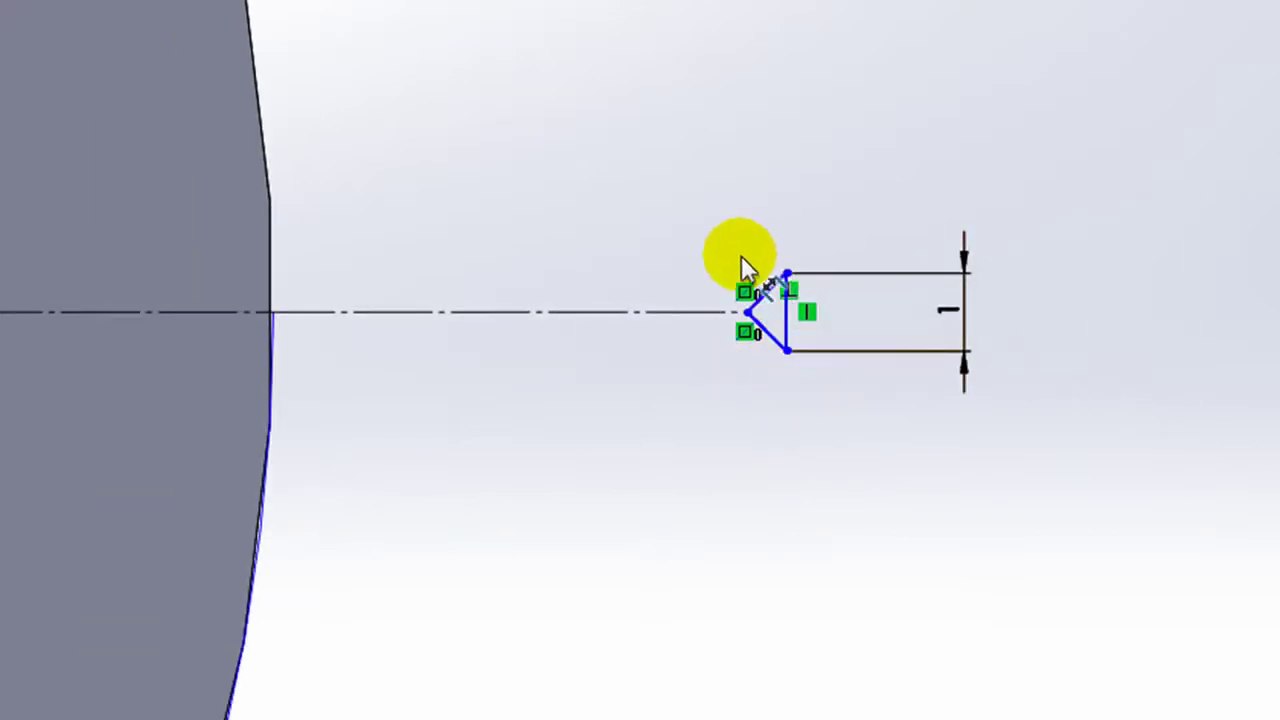
pyautogui.scroll(3, 523, 423)
pyautogui.scroll(1, 397, 522)
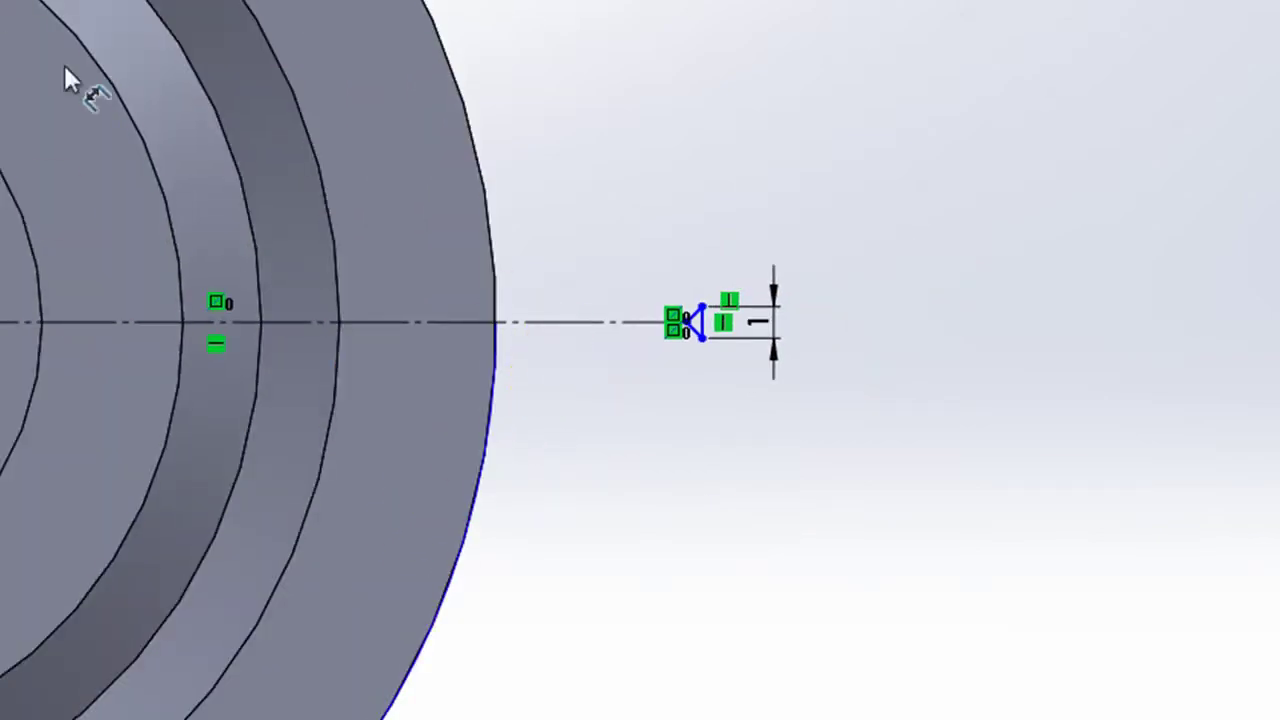
pyautogui.click(540, 320)
pyautogui.click(575, 515)
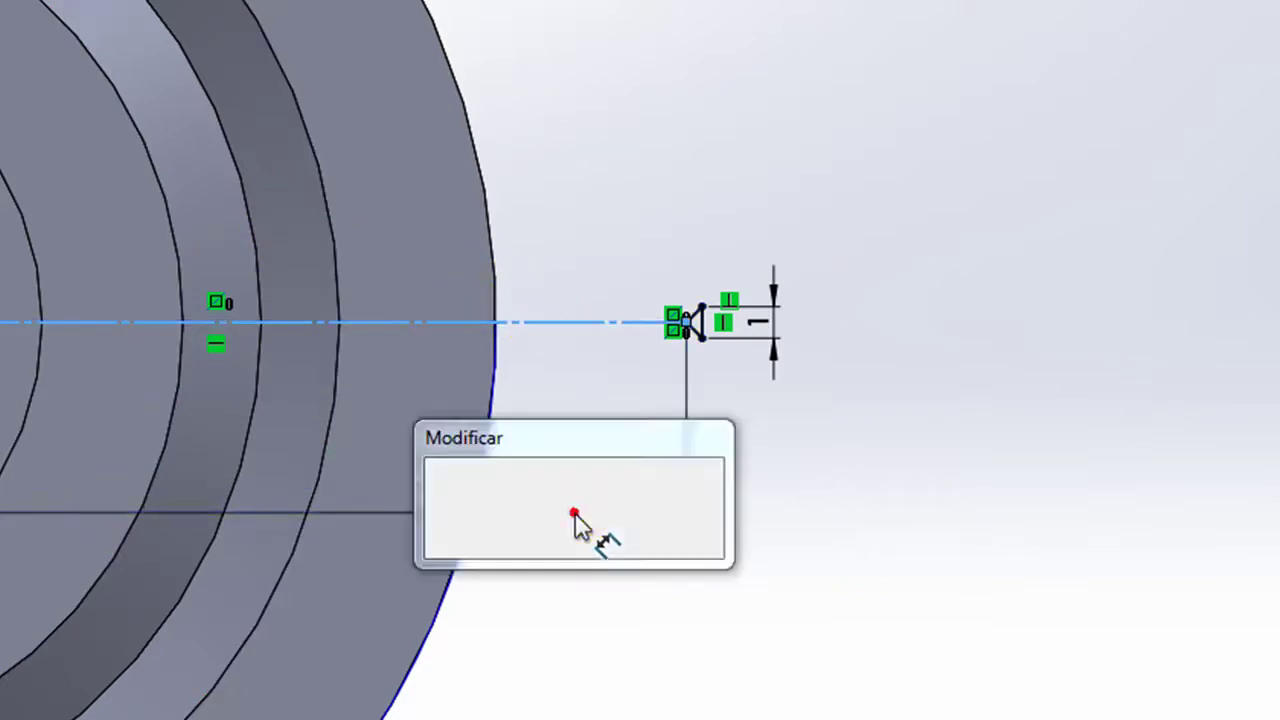
pyautogui.write('23,5')
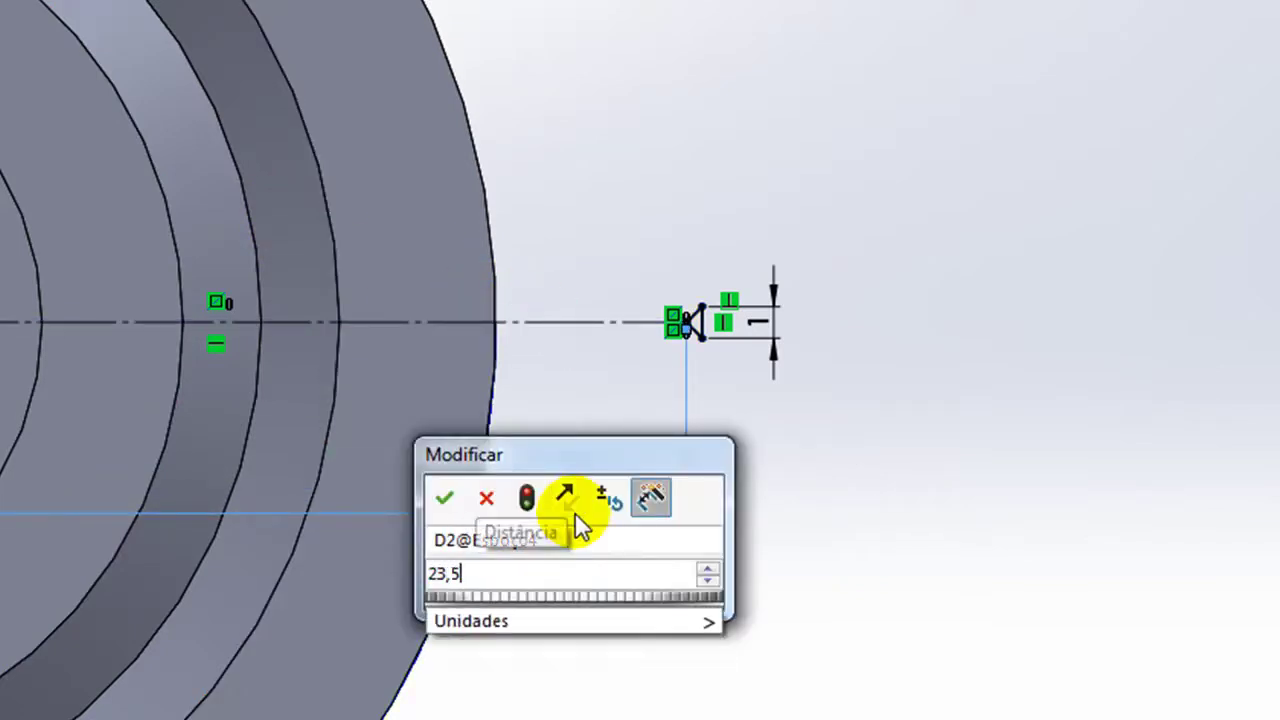
pyautogui.press('Return')
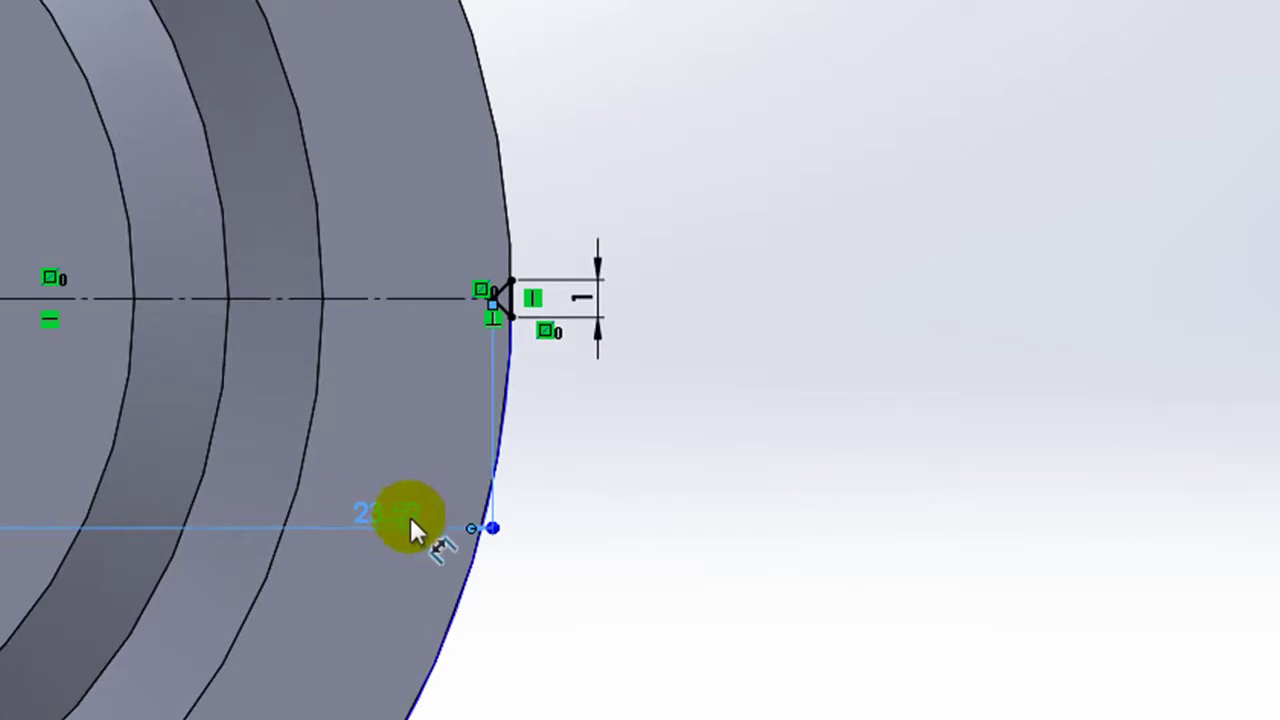
# Check the triangle's fit at the disc's outer edge and exit the profile sketch
pyautogui.scroll(-2, 405, 527)
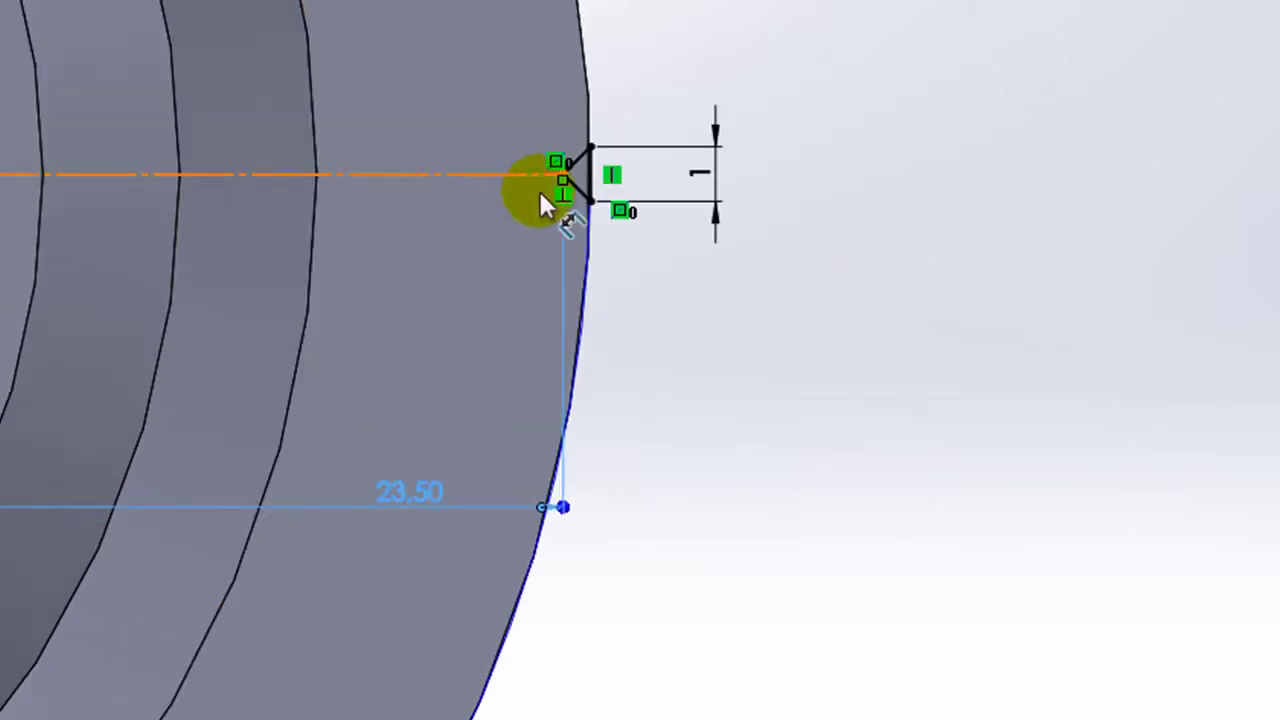
pyautogui.scroll(-5, 558, 175)
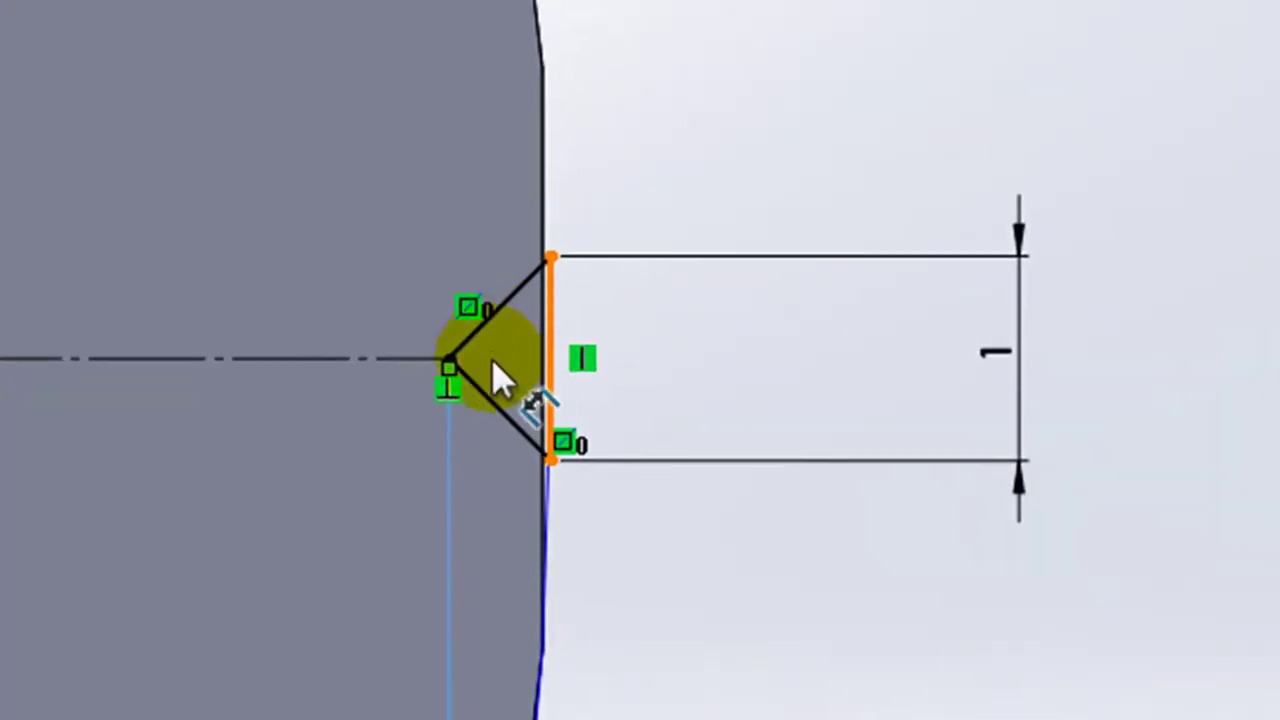
pyautogui.scroll(3, 650, 340)
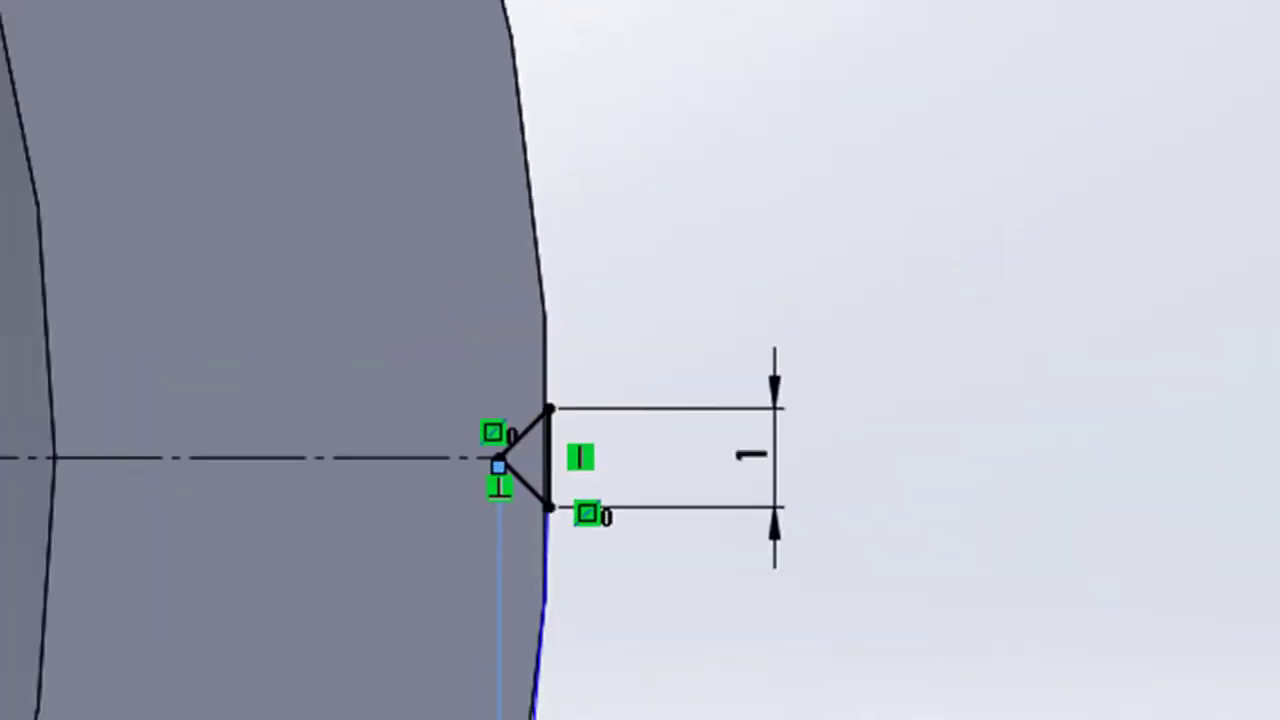
pyautogui.scroll(6, 703, 712)
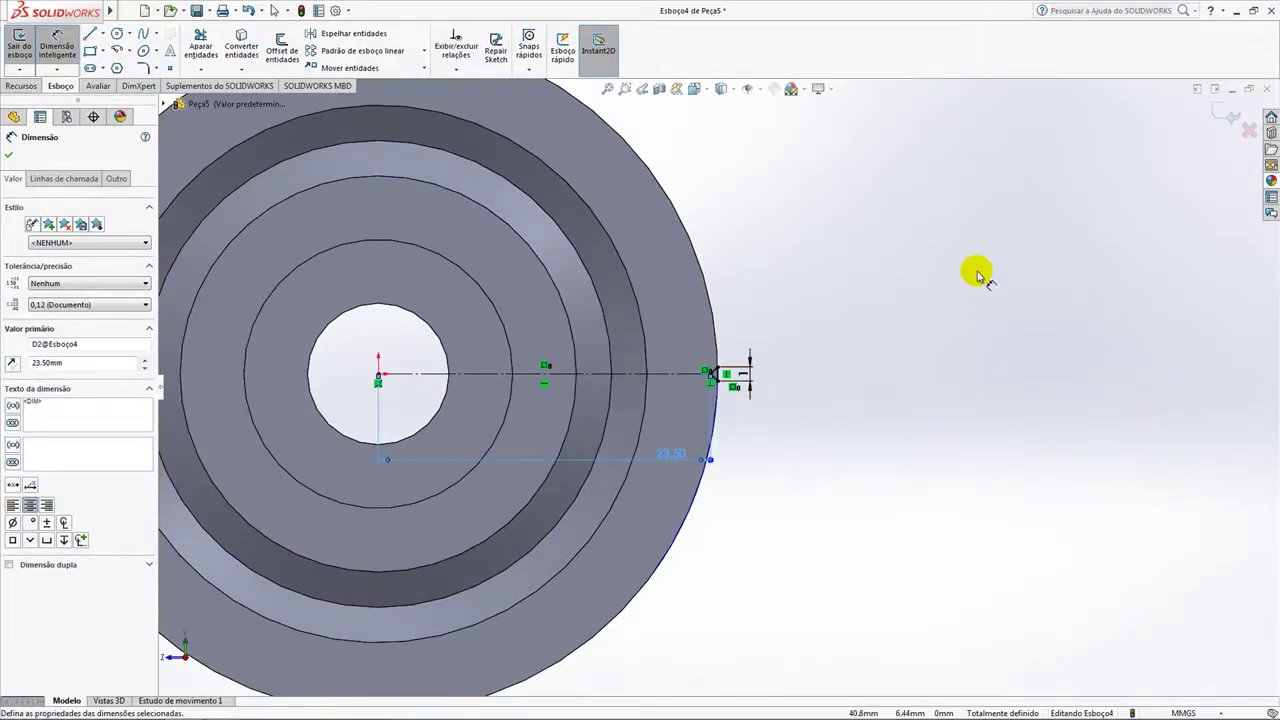
pyautogui.click(1238, 116)
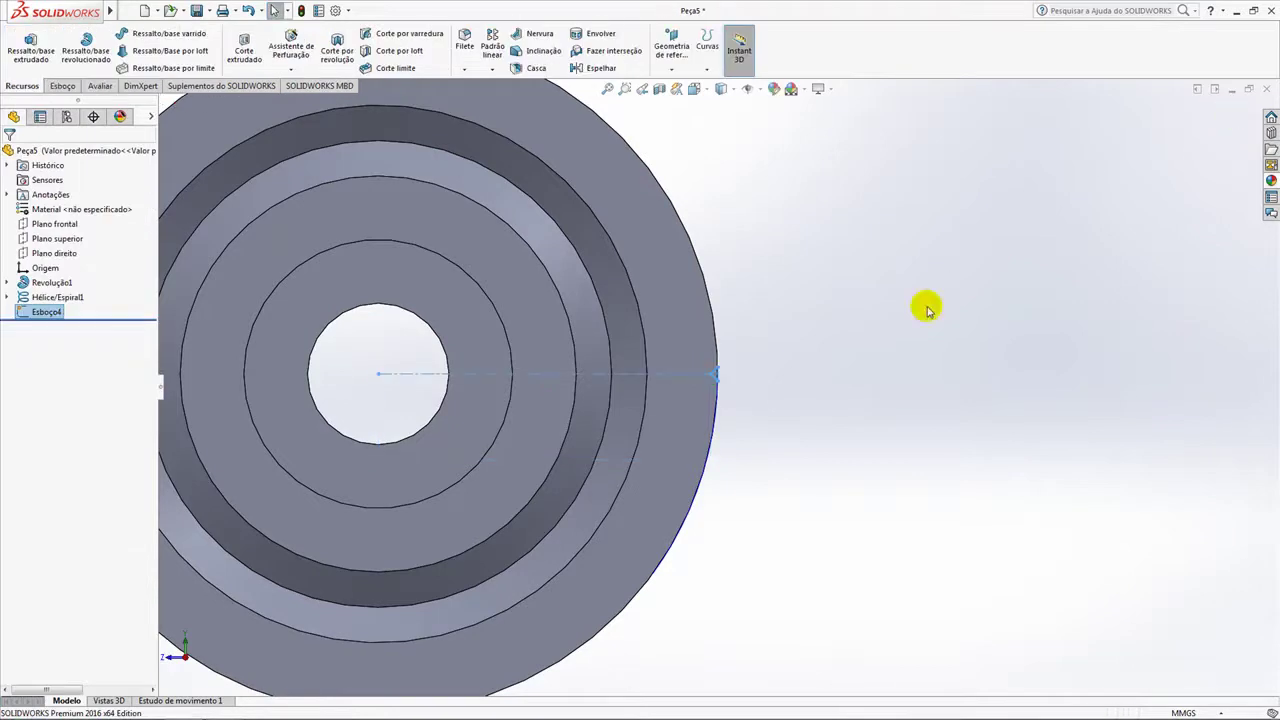
# Examine the triangular profile and the helix on the disc's rim in a three-dimensional view
pyautogui.hotkey('ctrl', '7')
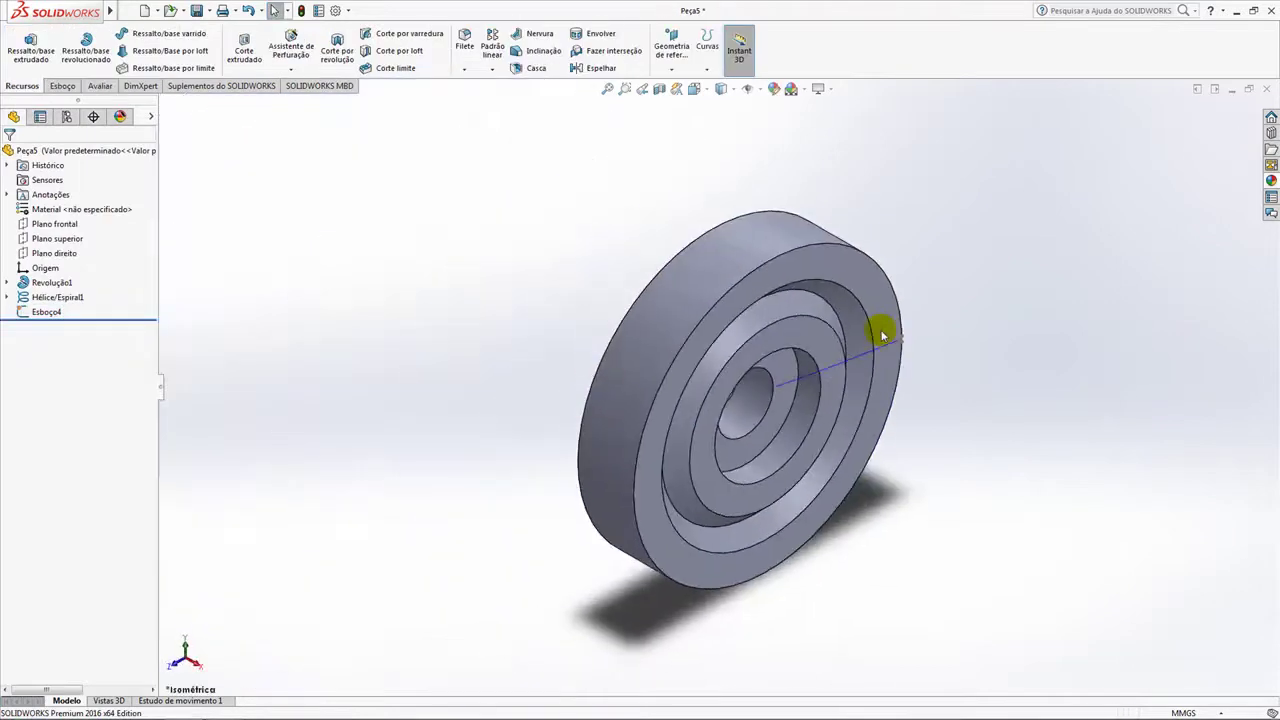
pyautogui.moveTo(949, 346); pyautogui.dragTo(749, 269, button='middle')
pyautogui.scroll(-3, 583, 289)
pyautogui.moveTo(851, 457); pyautogui.dragTo(897, 346, button='middle')
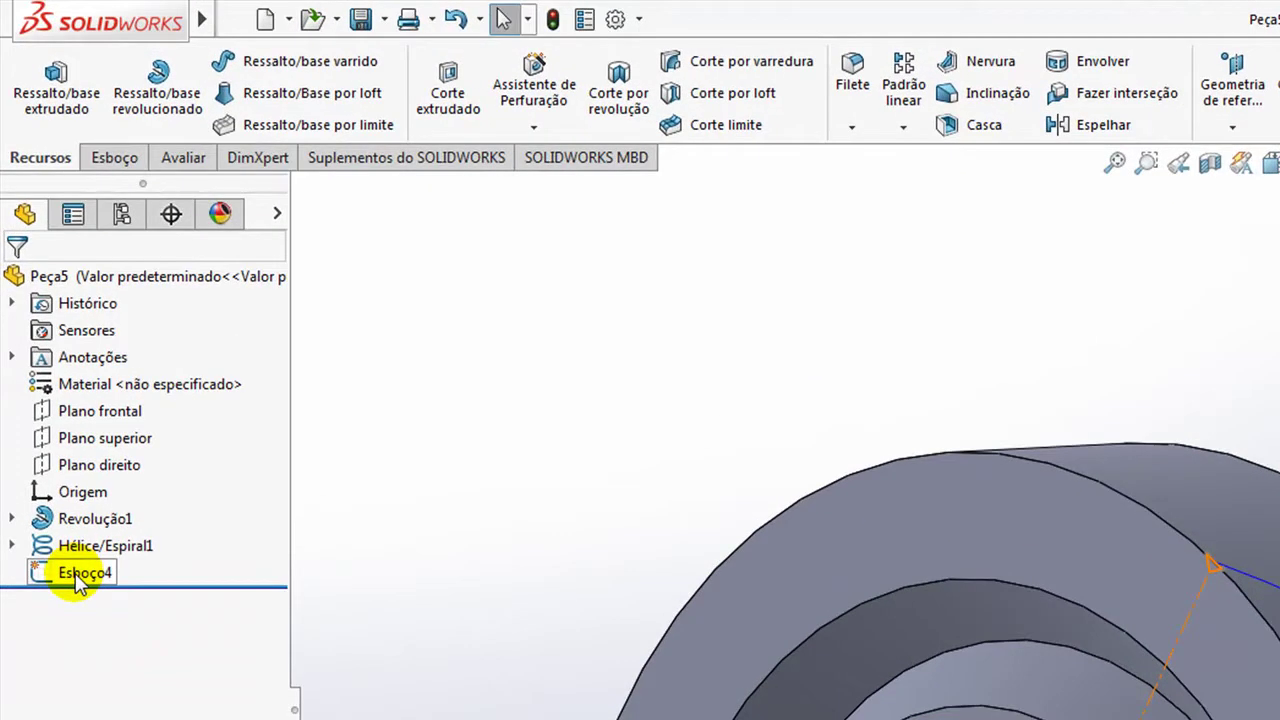
pyautogui.moveTo(1087, 447); pyautogui.dragTo(1025, 462, button='middle')
pyautogui.scroll(2, 1192, 684)
pyautogui.scroll(-2, 1270, 712)
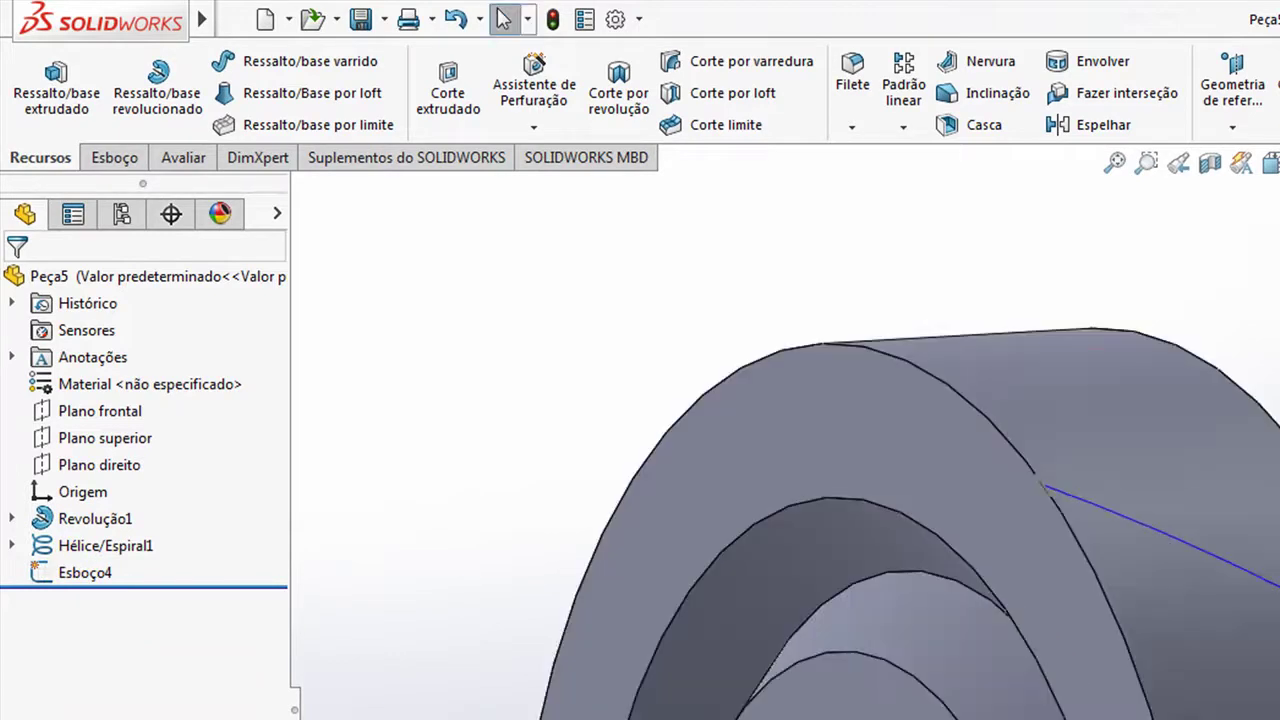
pyautogui.keyDown('ctrl'); pyautogui.moveTo(960, 600); pyautogui.dragTo(1276, 717, button='middle'); pyautogui.keyUp('ctrl')
pyautogui.keyDown('ctrl'); pyautogui.moveTo(1150, 600); pyautogui.dragTo(925, 590, button='middle'); pyautogui.keyUp('ctrl')
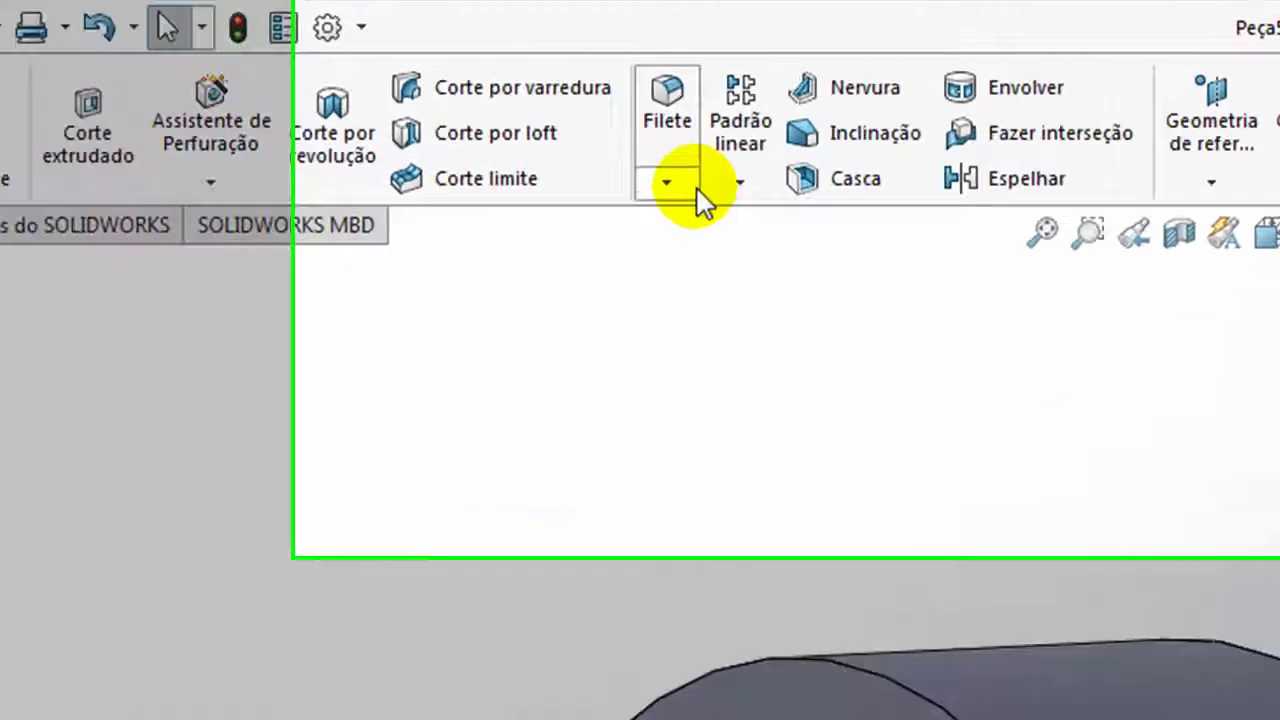
# Chamfer both outer circular edges of the disc's rim by 1 mm at 45°
pyautogui.click(852, 127)
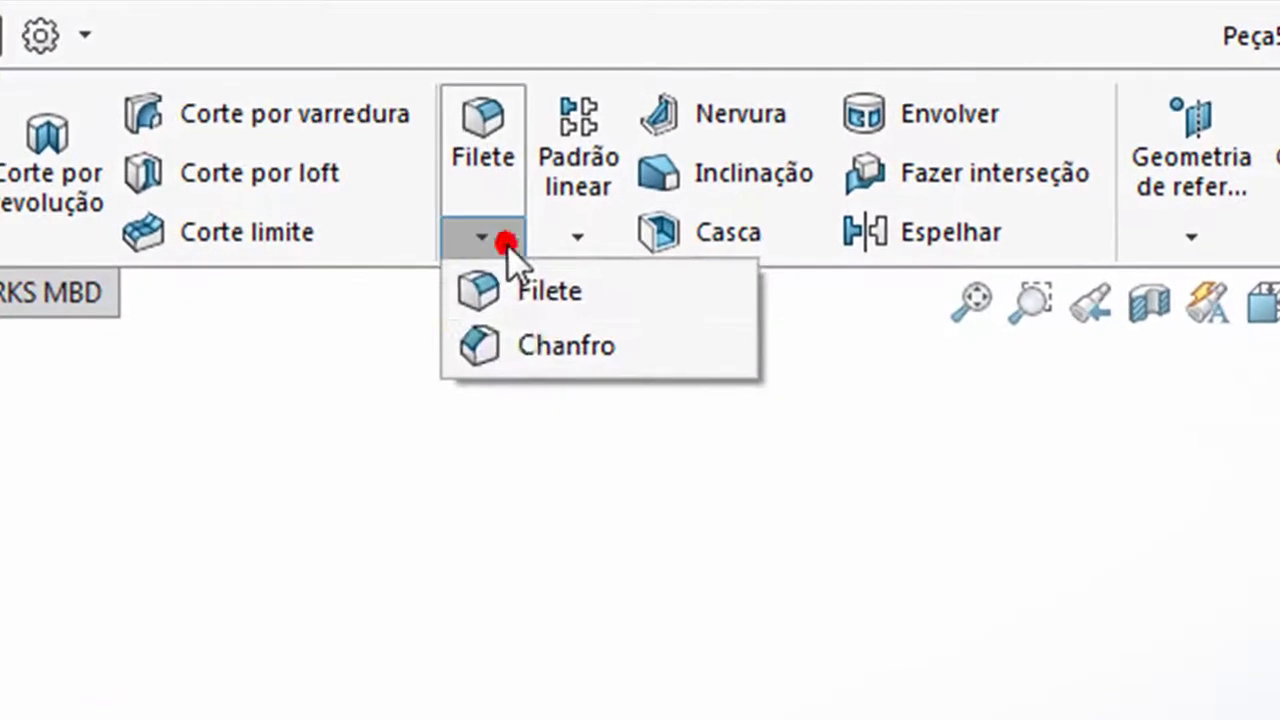
pyautogui.click(505, 352)
pyautogui.click(581, 282)
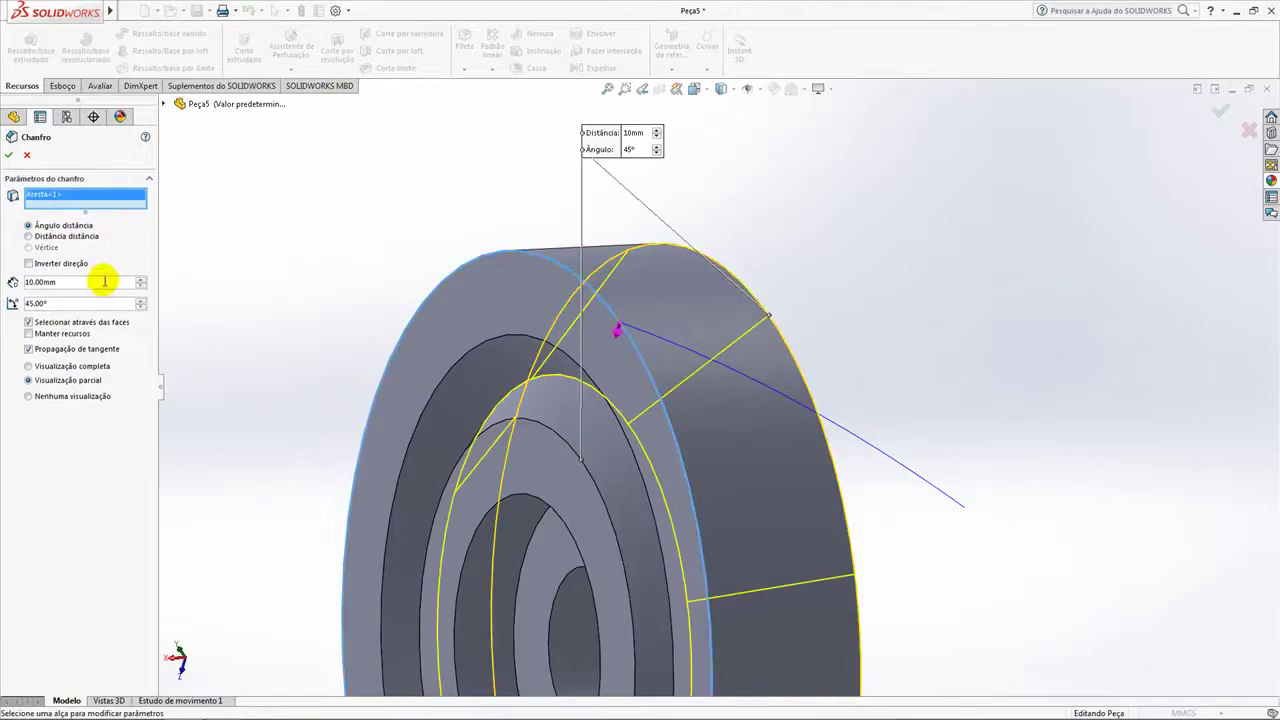
pyautogui.write('1')
pyautogui.press('Return')
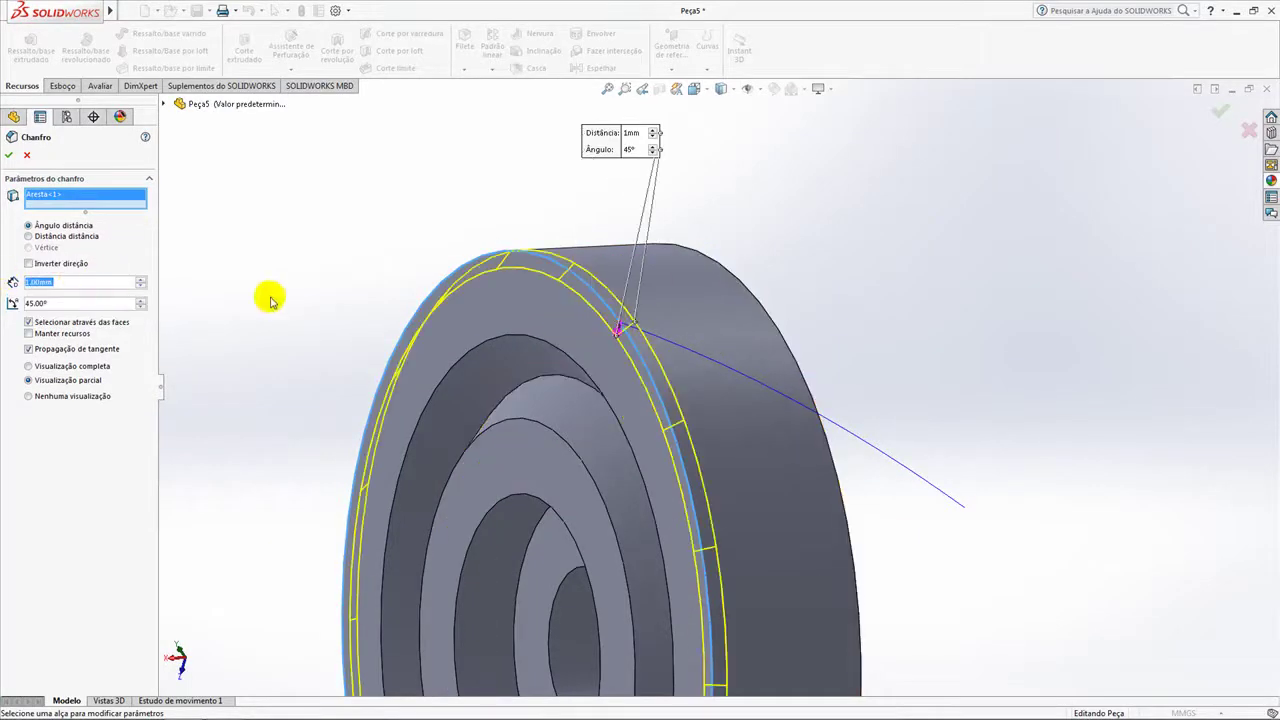
pyautogui.click(753, 300)
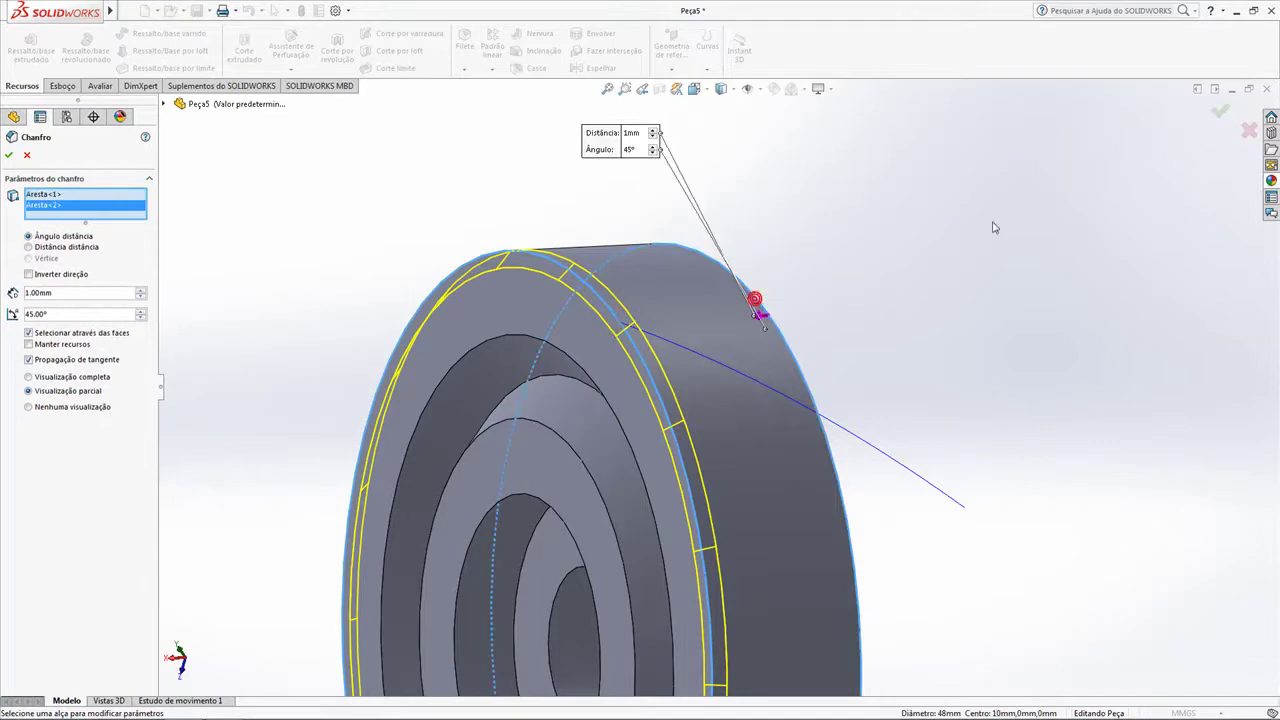
pyautogui.click(1219, 113)
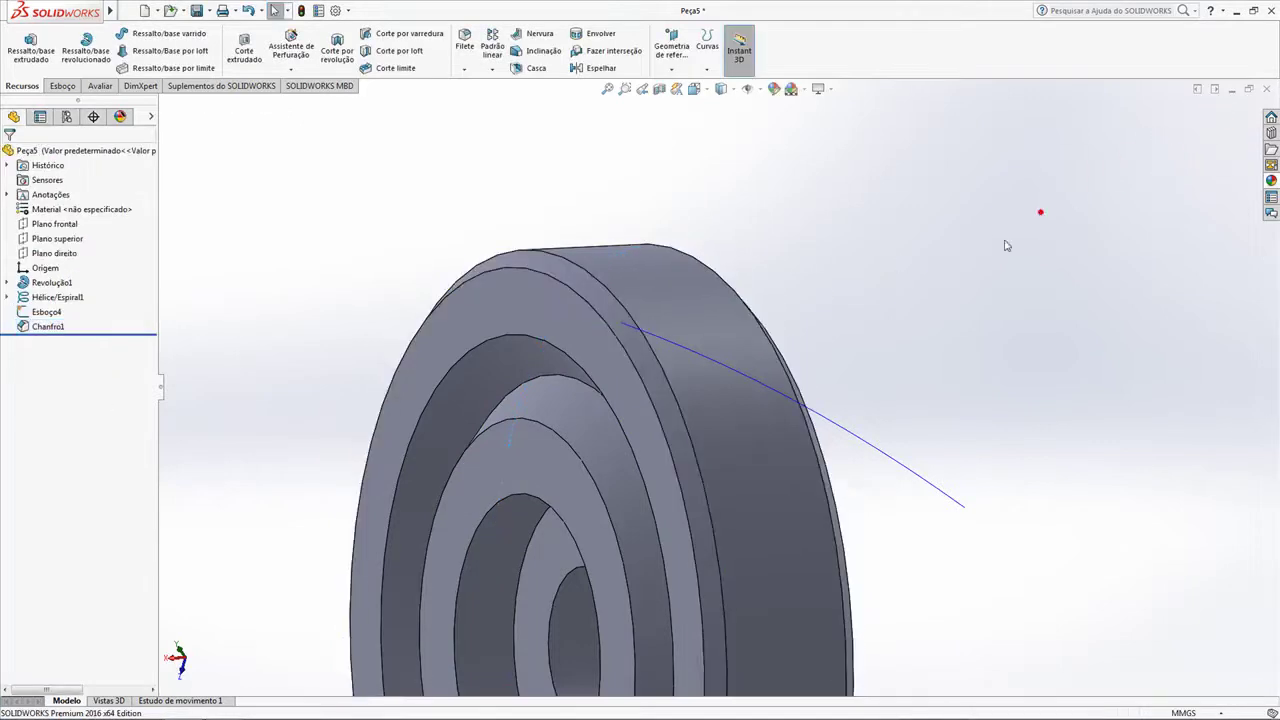
# Cut a groove across the disc's rim by sweeping the triangular profile Esboço4 along the helix Hélice/Espiral1
pyautogui.scroll(-5, 847, 347)
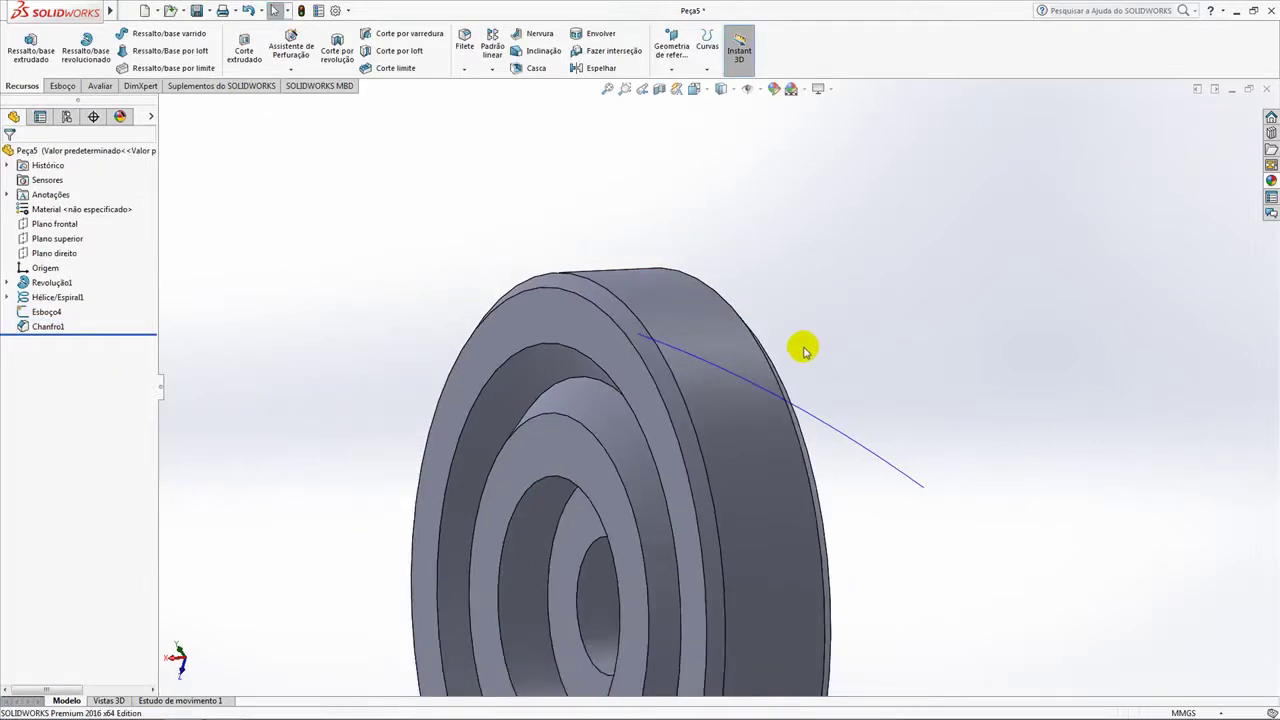
pyautogui.moveTo(588, 460); pyautogui.dragTo(686, 320, button='middle')
pyautogui.scroll(1, 602, 511)
pyautogui.moveTo(777, 277); pyautogui.dragTo(769, 266, button='middle')
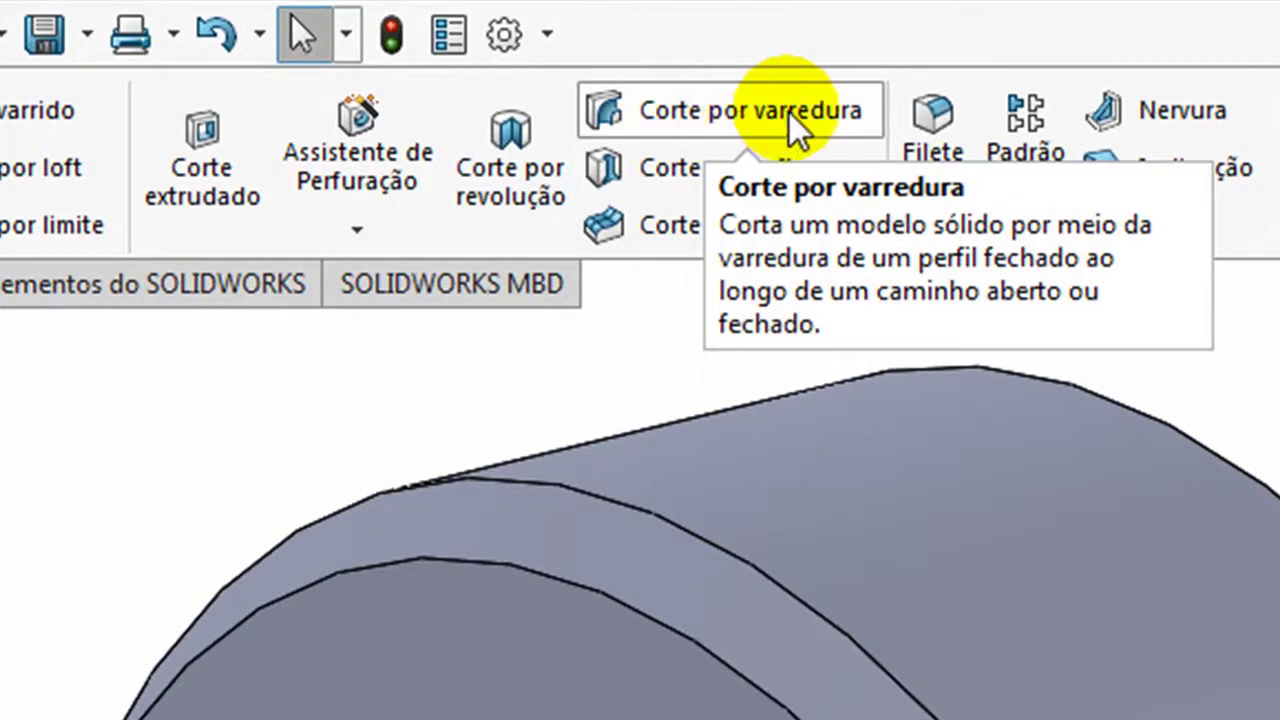
pyautogui.click(703, 113)
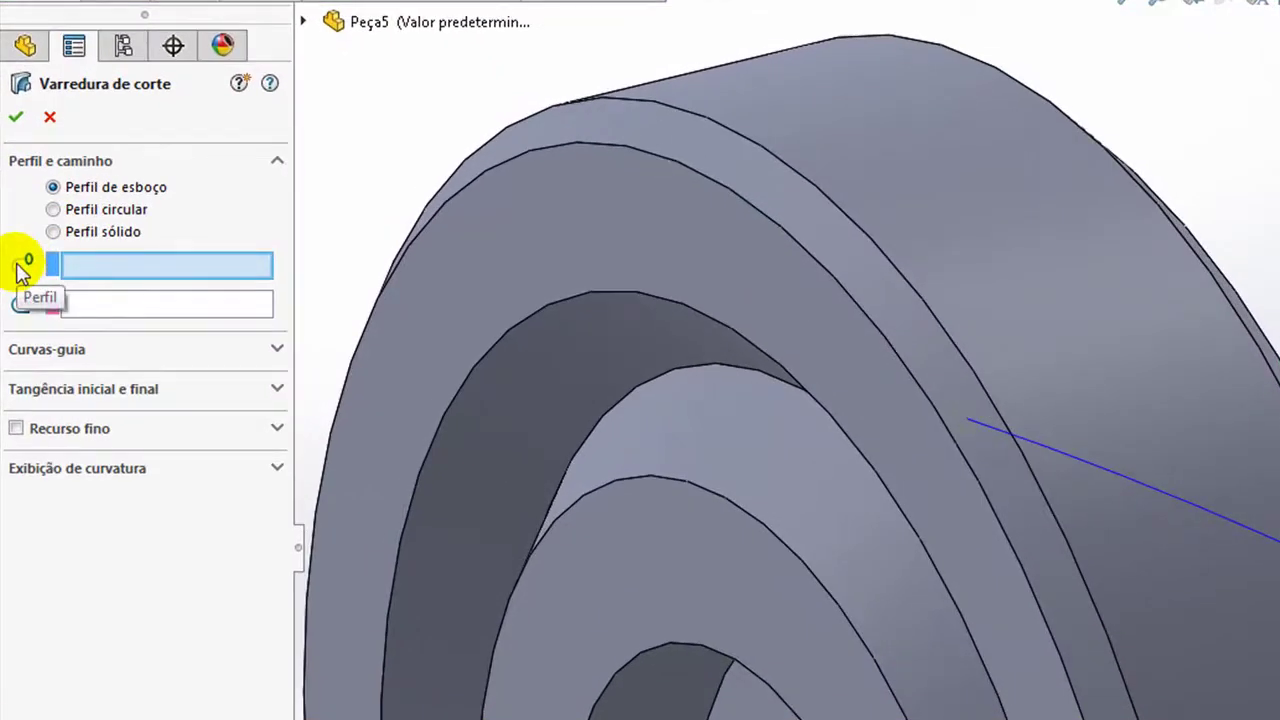
pyautogui.scroll(-5, 1000, 420)
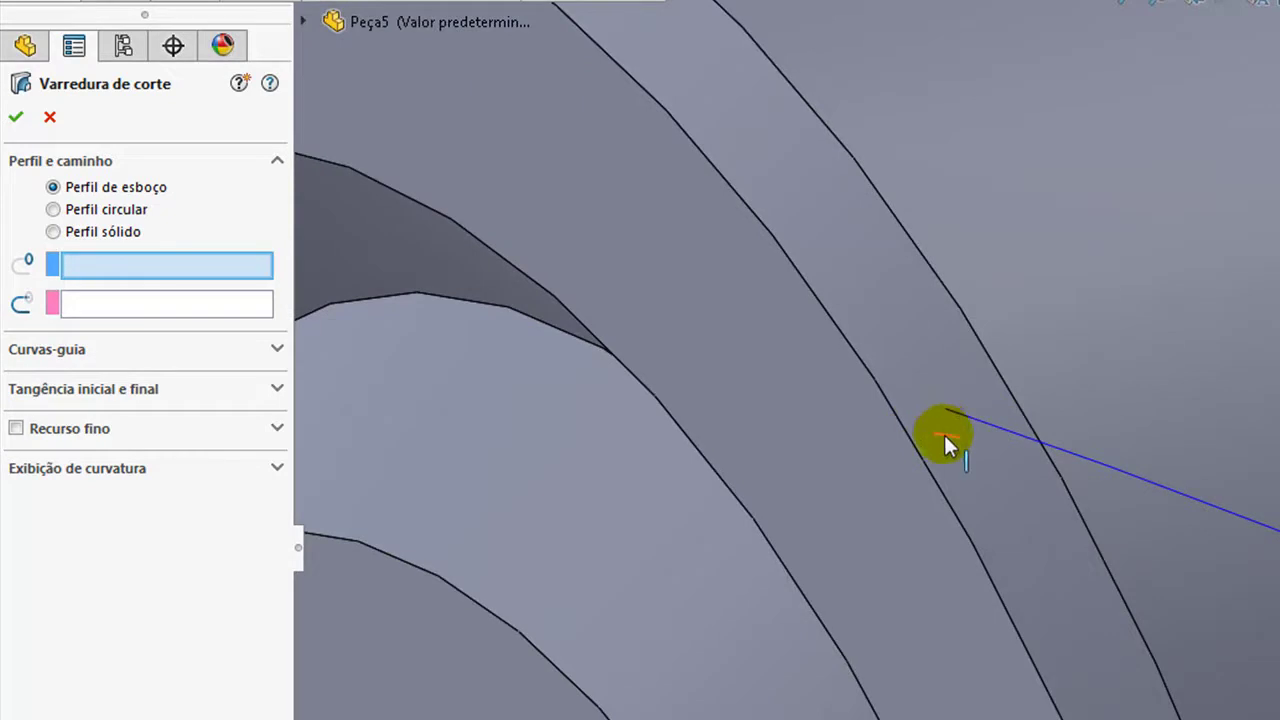
pyautogui.click(946, 440)
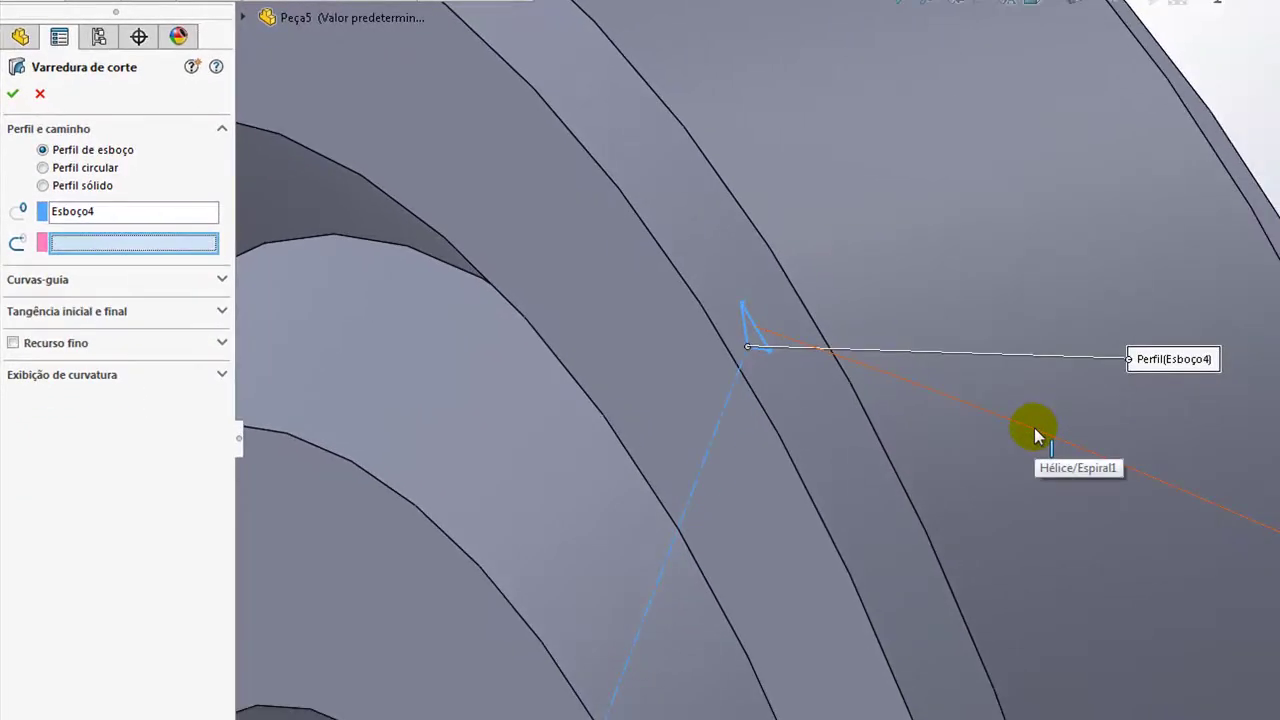
pyautogui.click(1034, 428)
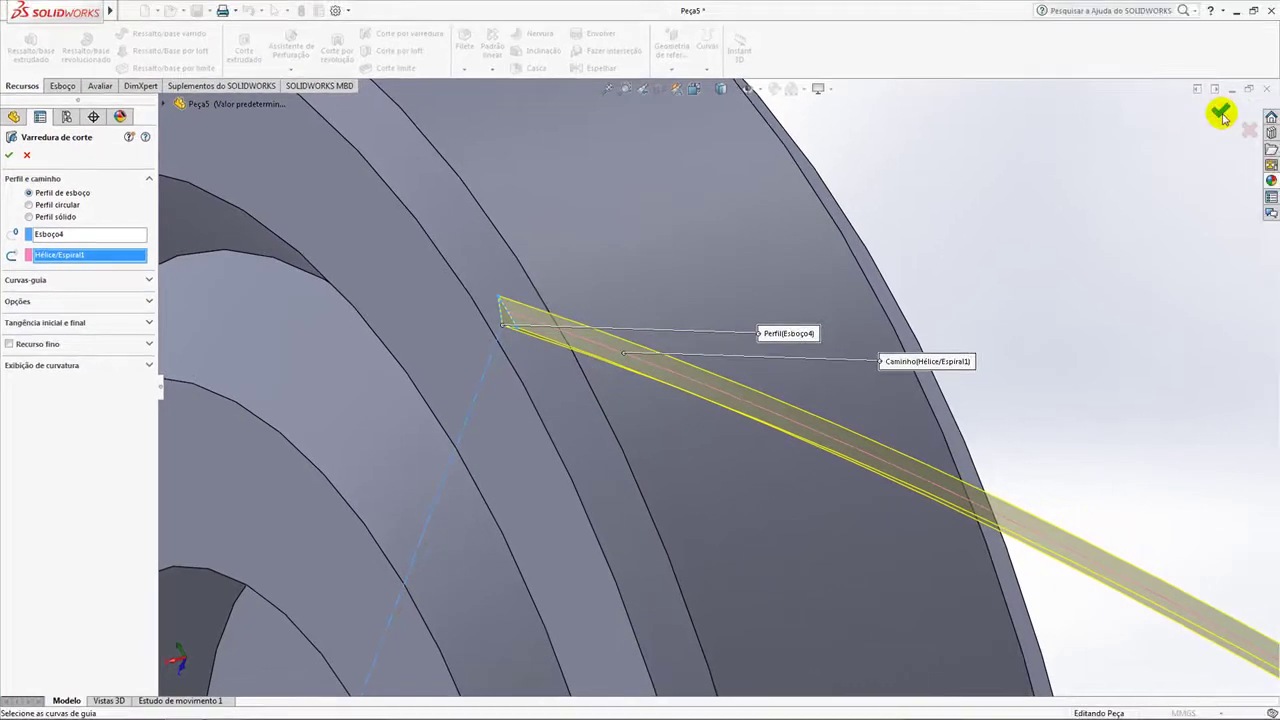
pyautogui.click(1221, 112)
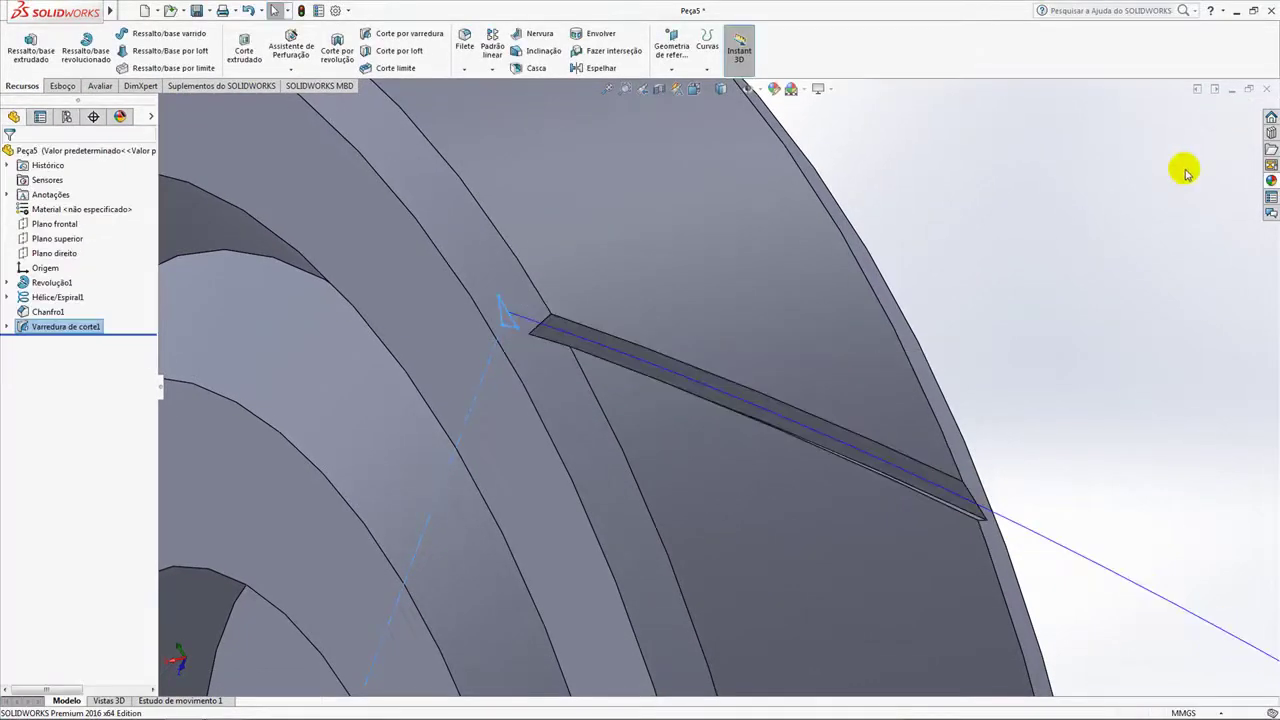
# Examine the swept groove on the disc's rim from several angles and in the isometric view
pyautogui.moveTo(1143, 214); pyautogui.dragTo(1011, 319, button='middle')
pyautogui.middleClick(606, 424)
pyautogui.moveTo(525, 393); pyautogui.dragTo(563, 382, button='middle')
pyautogui.scroll(3, 737, 415)
pyautogui.scroll(2, 737, 415)
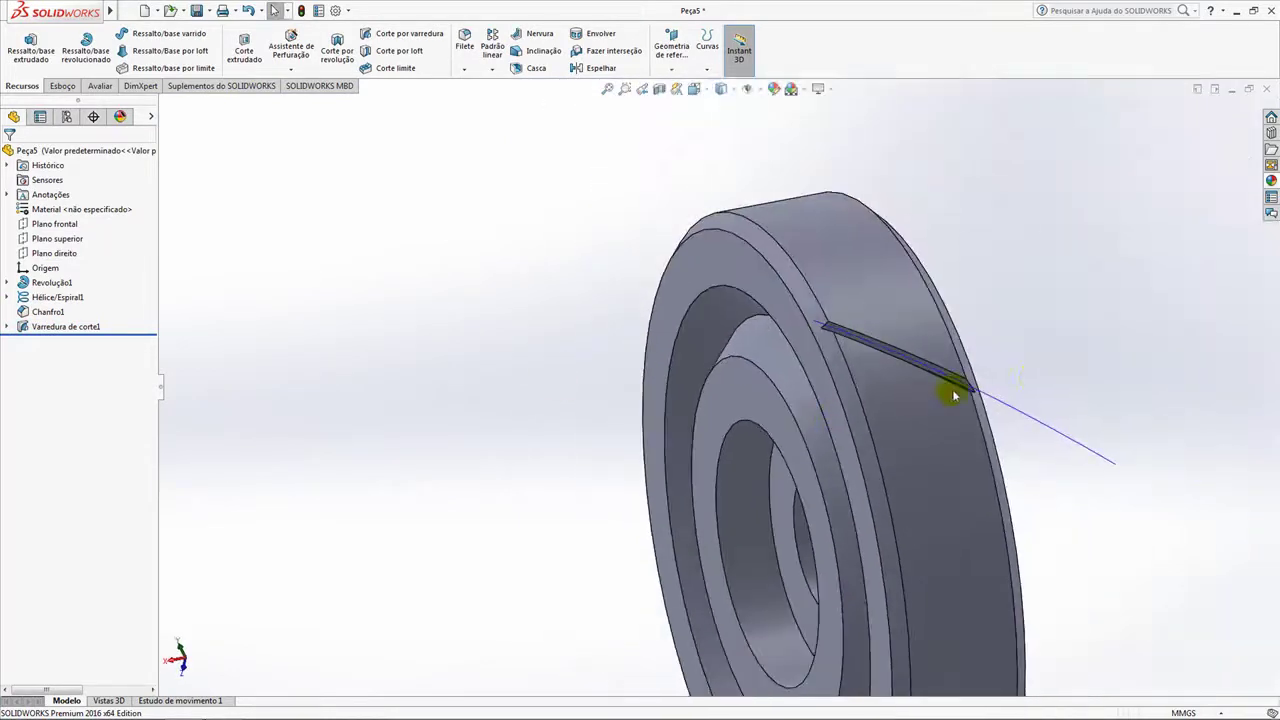
pyautogui.keyDown('ctrl'); pyautogui.moveTo(1037, 374); pyautogui.dragTo(714, 370, button='middle'); pyautogui.keyUp('ctrl')
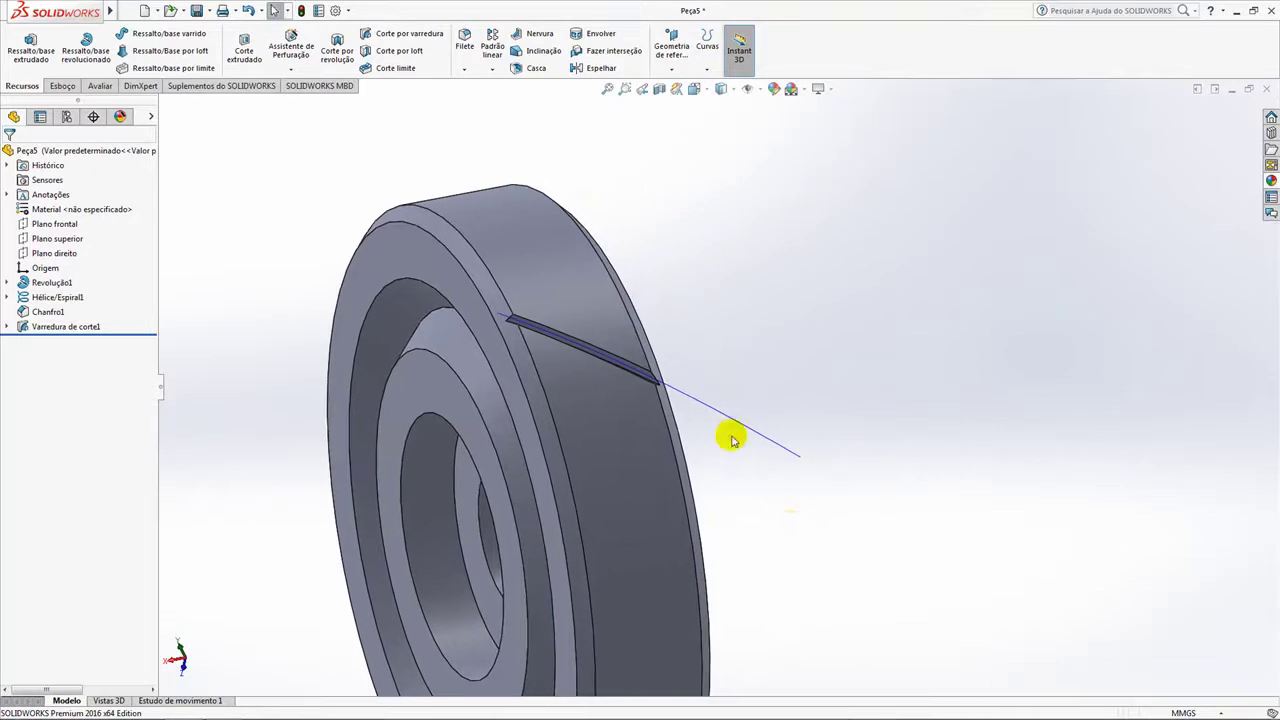
pyautogui.moveTo(833, 554)
pyautogui.mouseDown(button='middle')
pyautogui.moveTo(823, 501)
pyautogui.moveTo(835, 538)
pyautogui.mouseUp(button='middle')
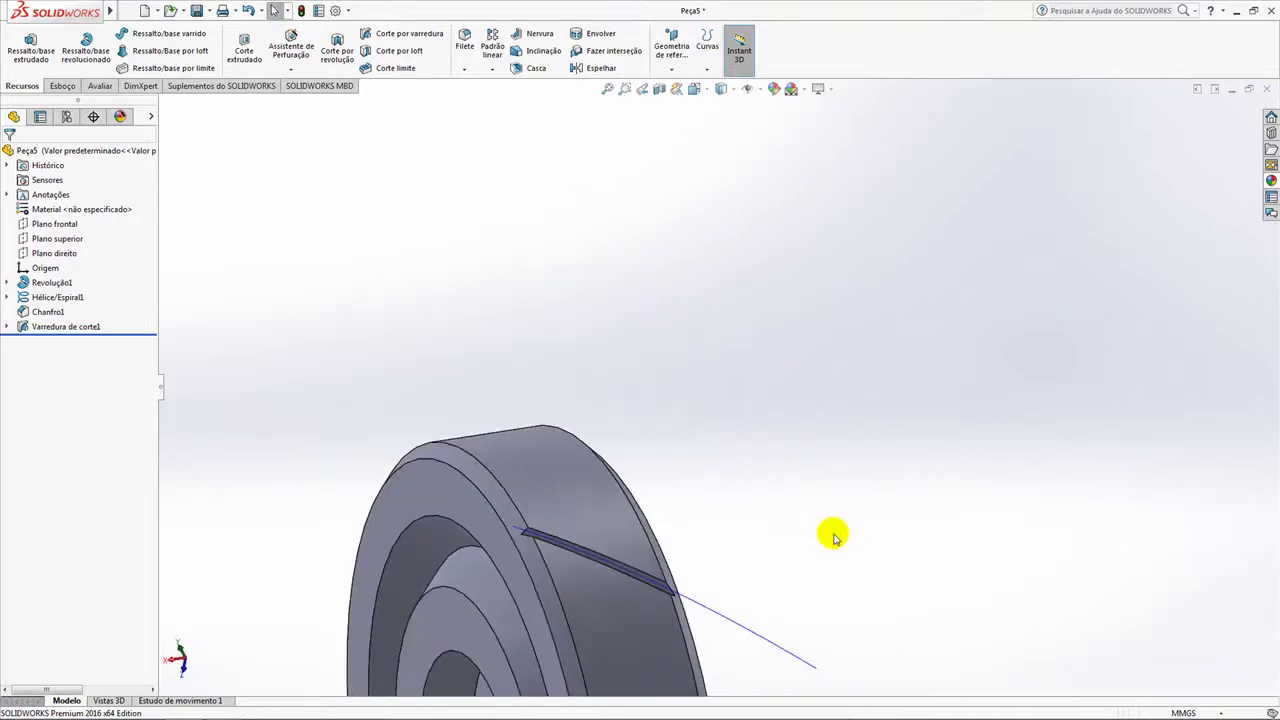
pyautogui.hotkey('ctrl', '7')
pyautogui.moveTo(849, 434); pyautogui.dragTo(771, 286, button='middle')
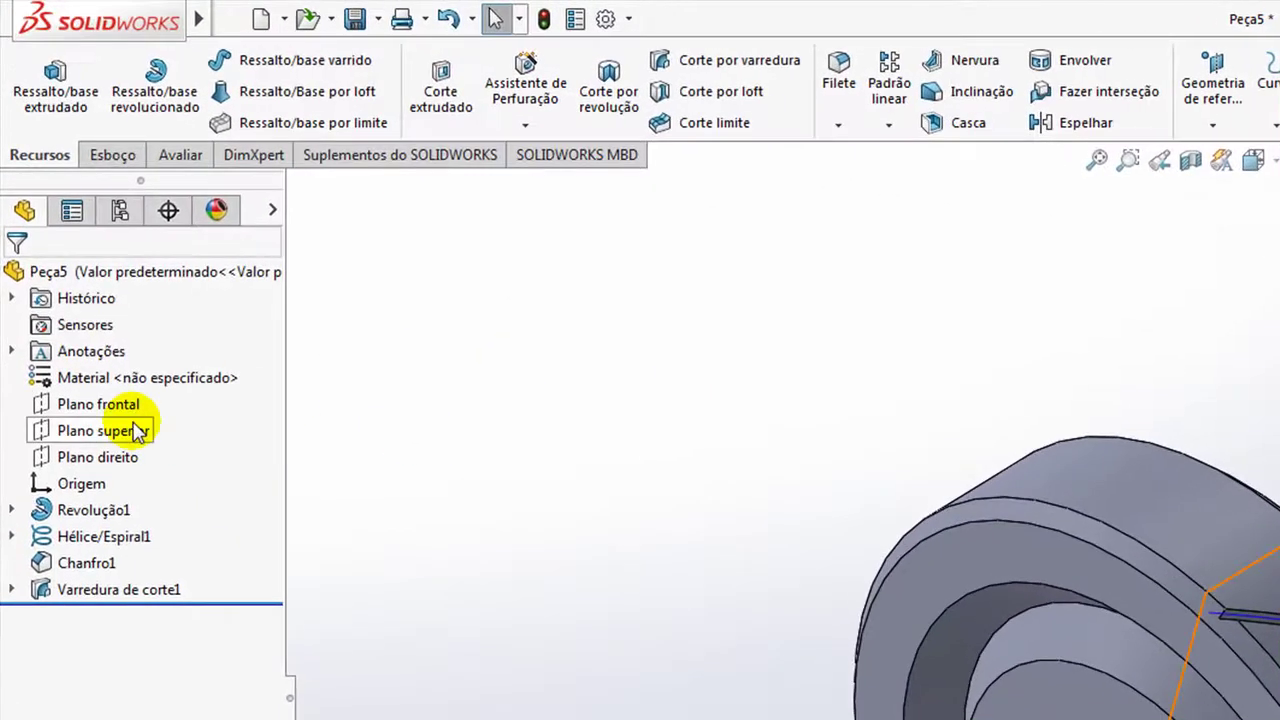
# Mirror the swept helical cut about the top plane (Plano superior)
pyautogui.click(123, 438)
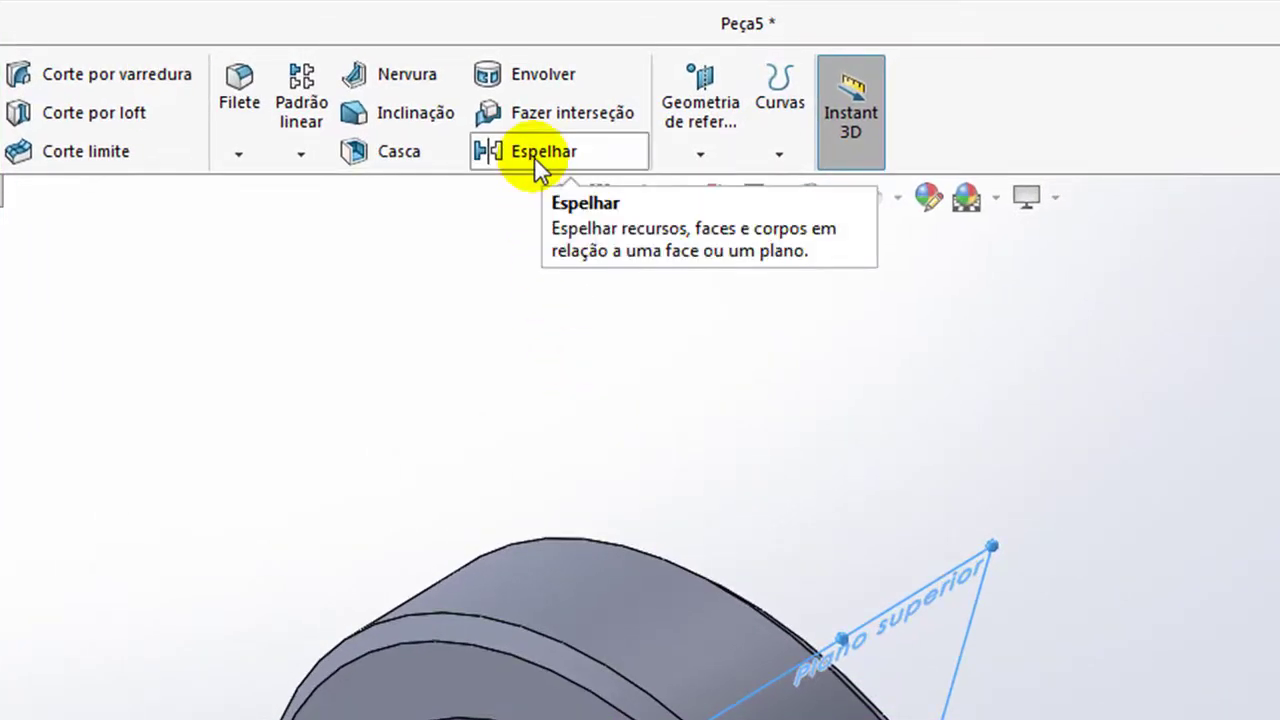
pyautogui.click(534, 156)
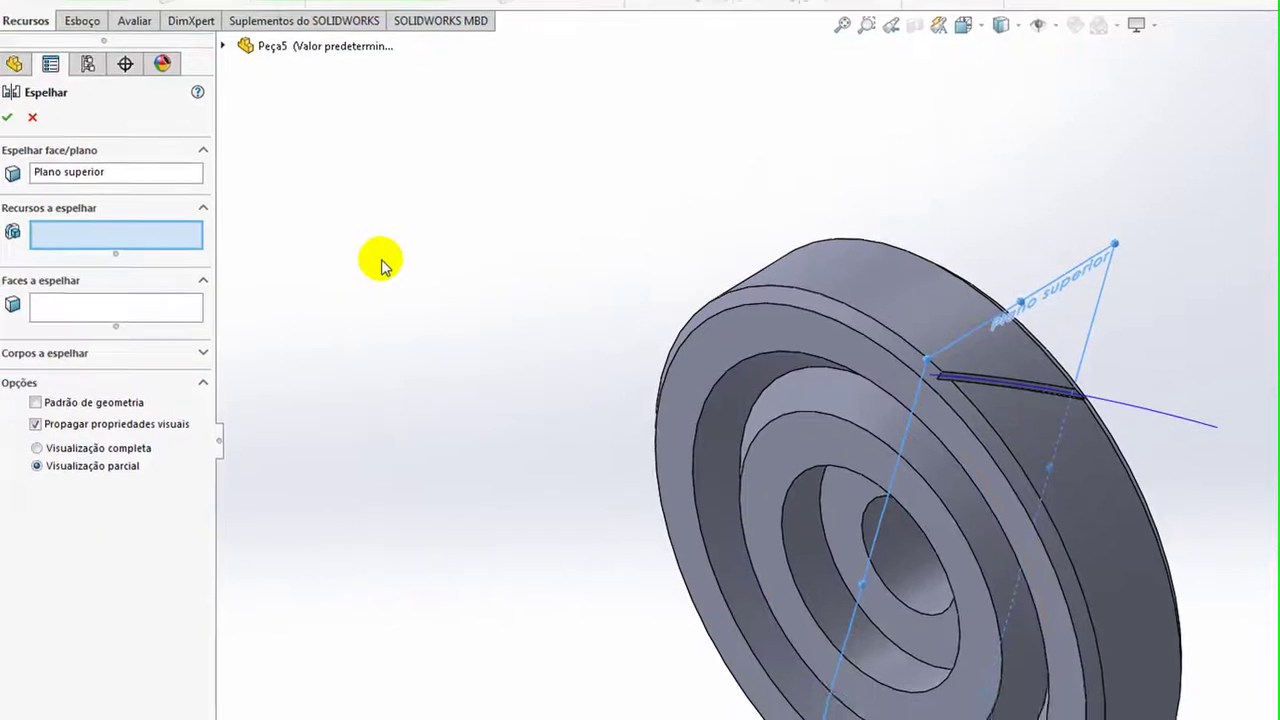
pyautogui.scroll(-6, 871, 400)
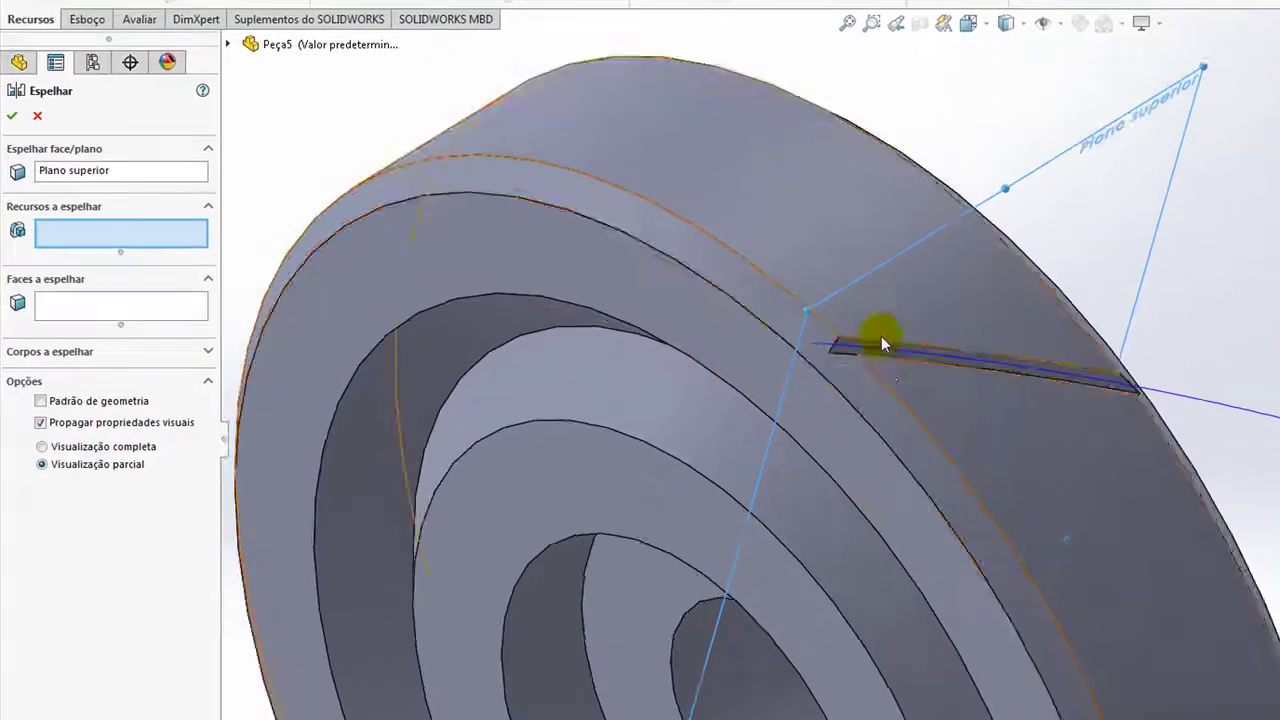
pyautogui.scroll(-3, 830, 415)
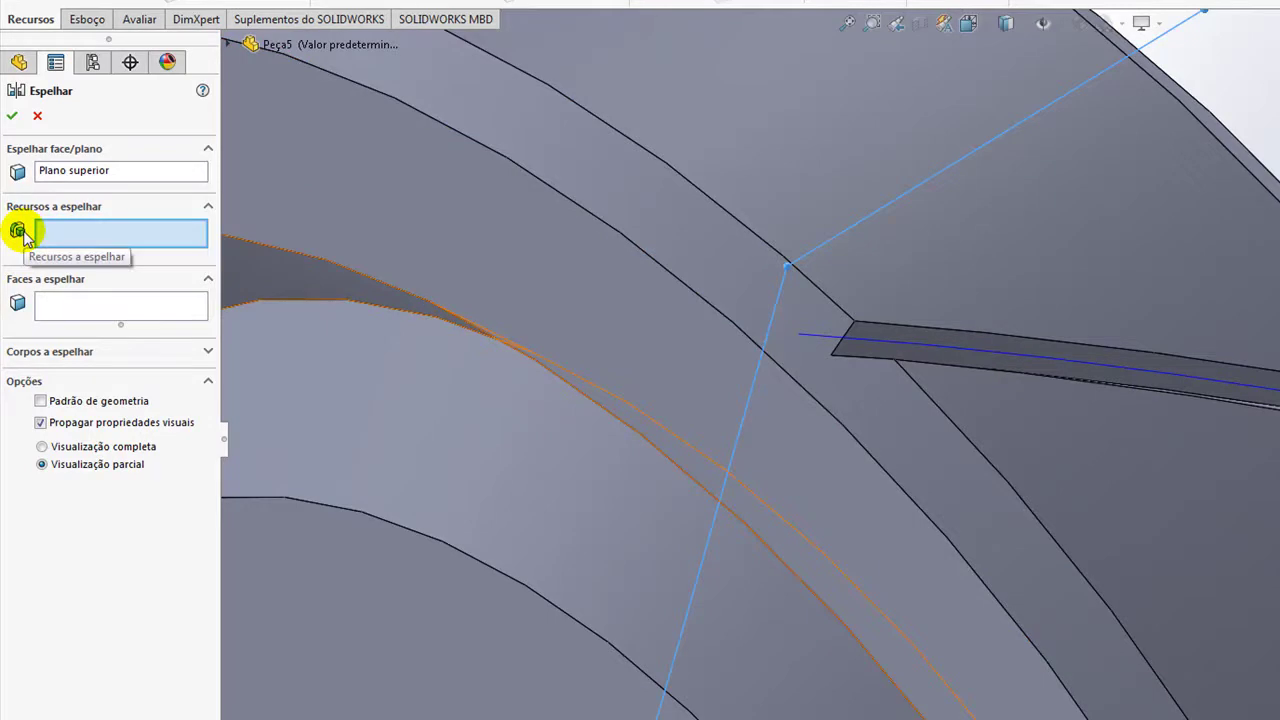
pyautogui.scroll(3, 915, 350)
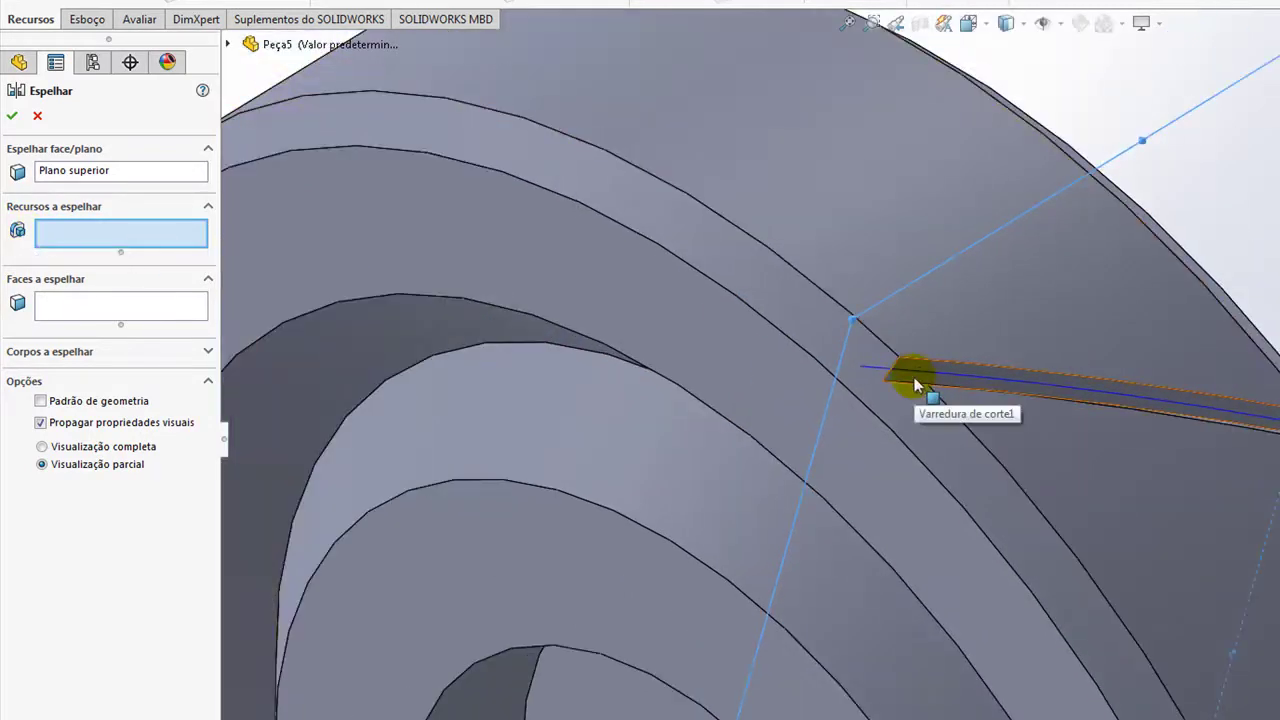
pyautogui.click(915, 385)
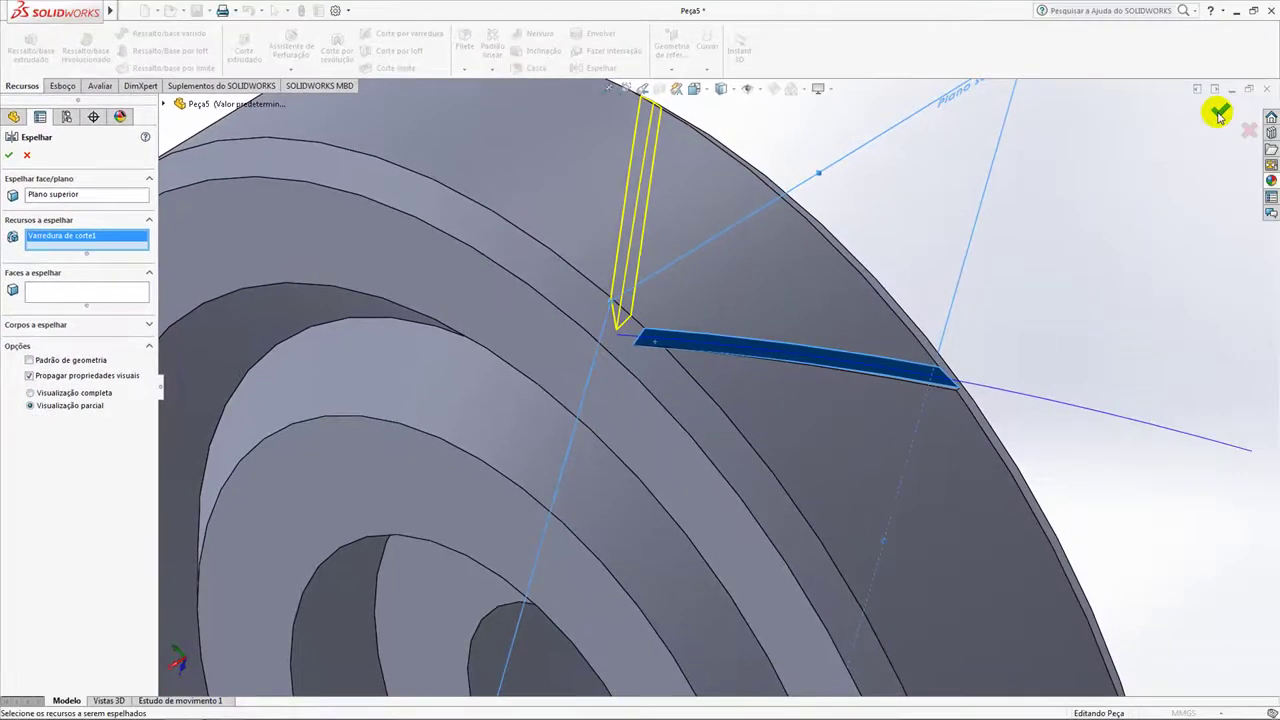
pyautogui.click(1218, 114)
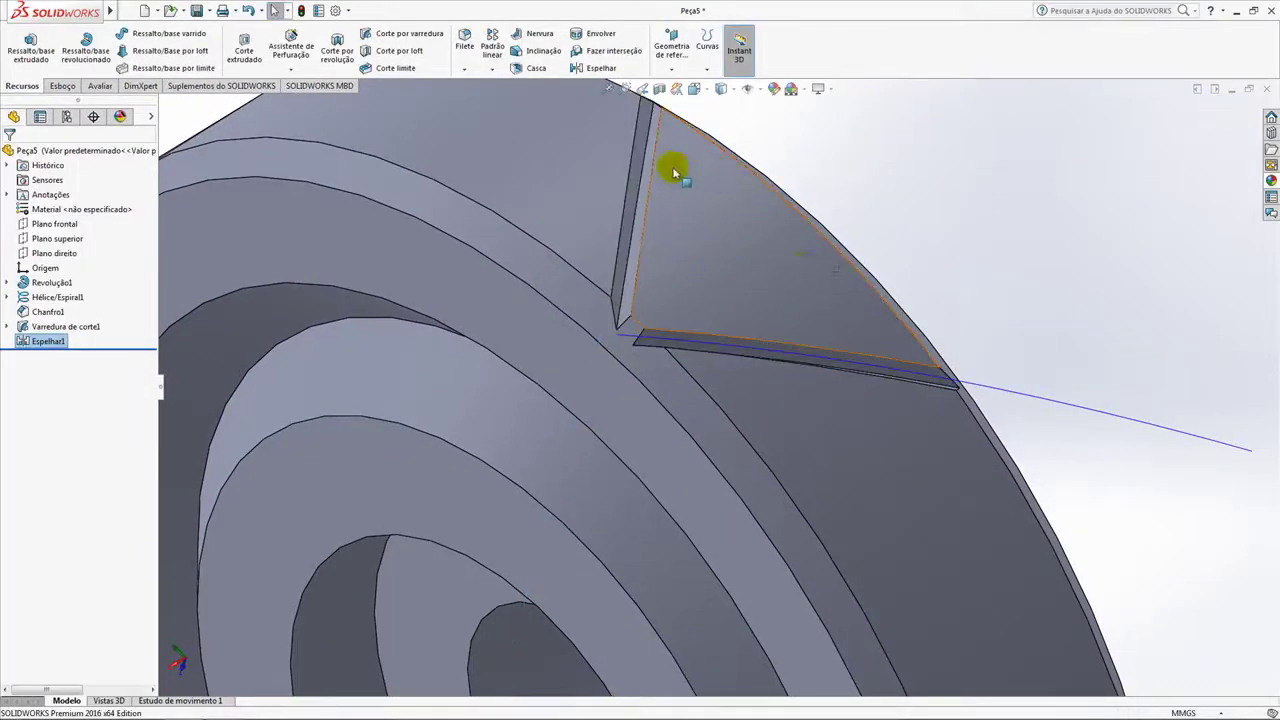
# Start a circular pattern and choose the mirrored groove and the original swept cut as the features to repeat
pyautogui.scroll(2, 808, 272)
pyautogui.moveTo(940, 274); pyautogui.dragTo(929, 271, button='middle')
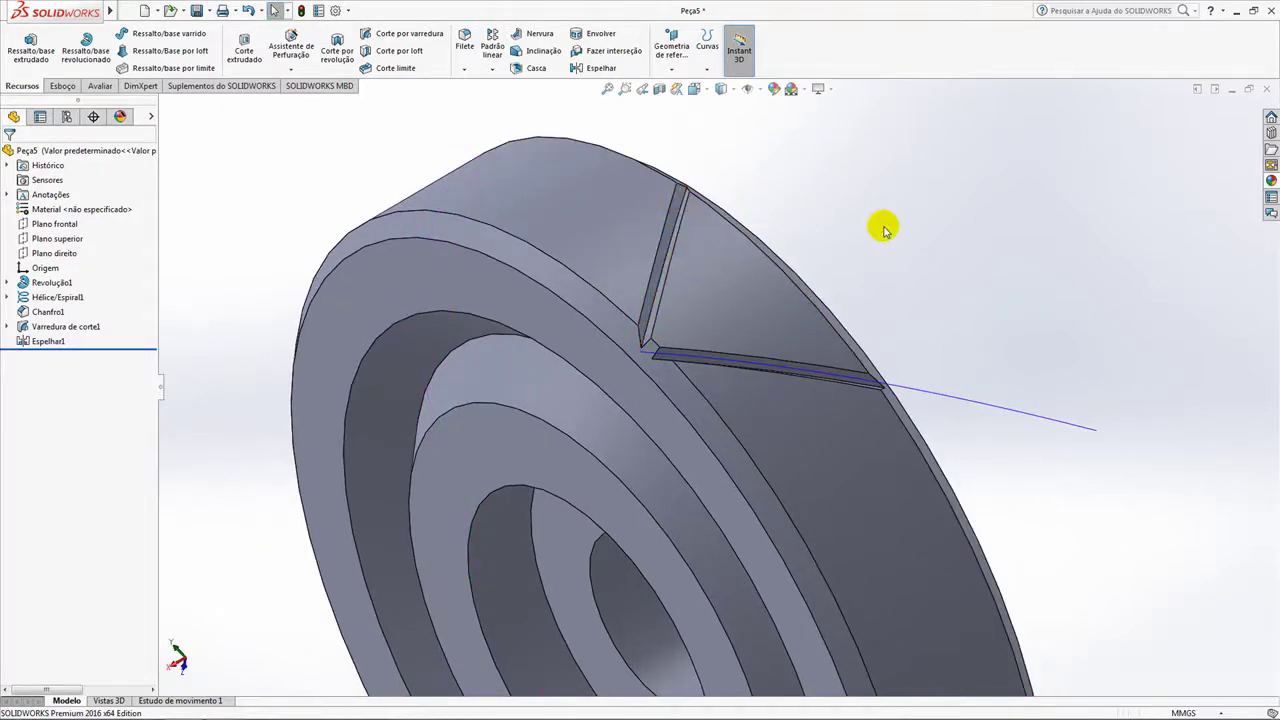
pyautogui.scroll(2, 884, 230)
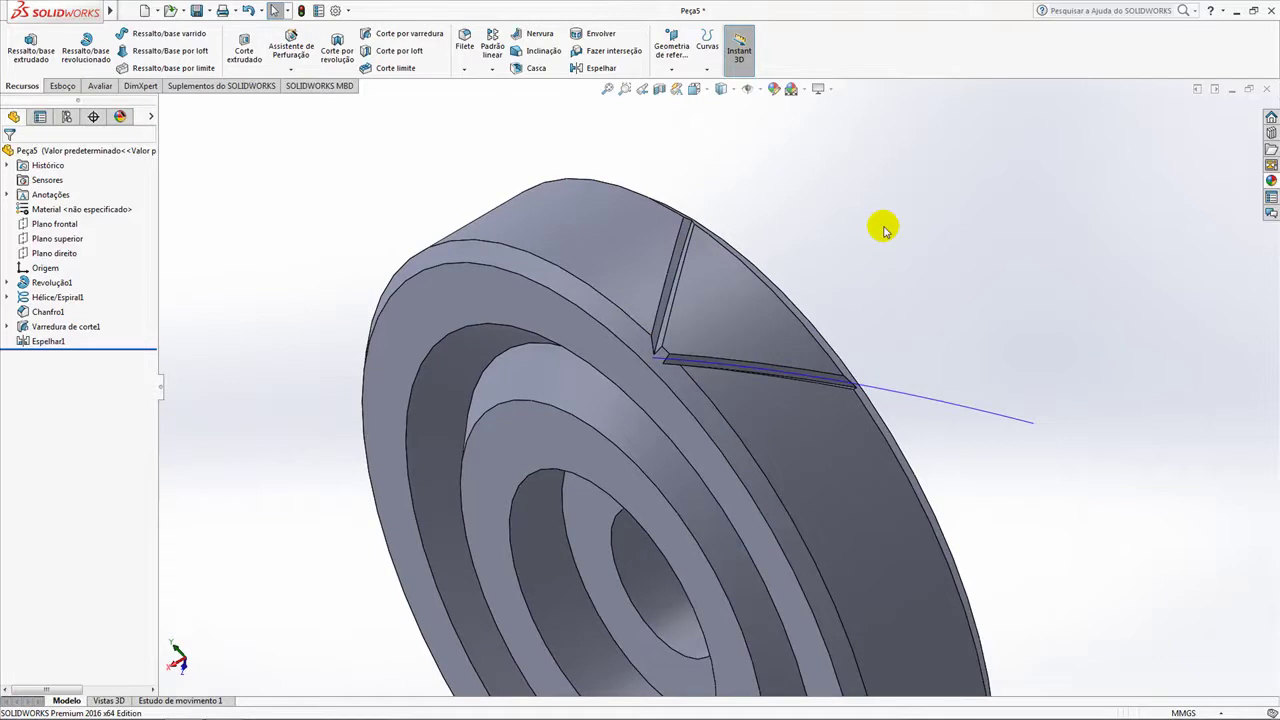
pyautogui.scroll(-2, 875, 492)
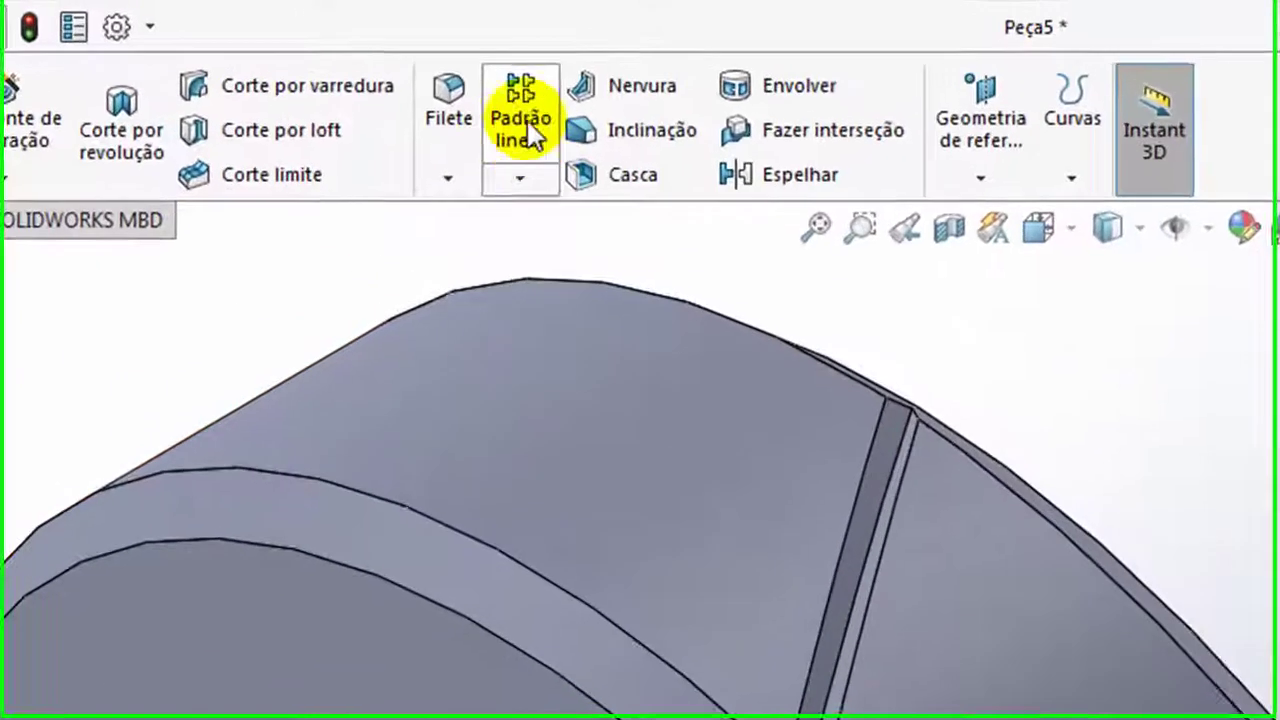
pyautogui.click(521, 181)
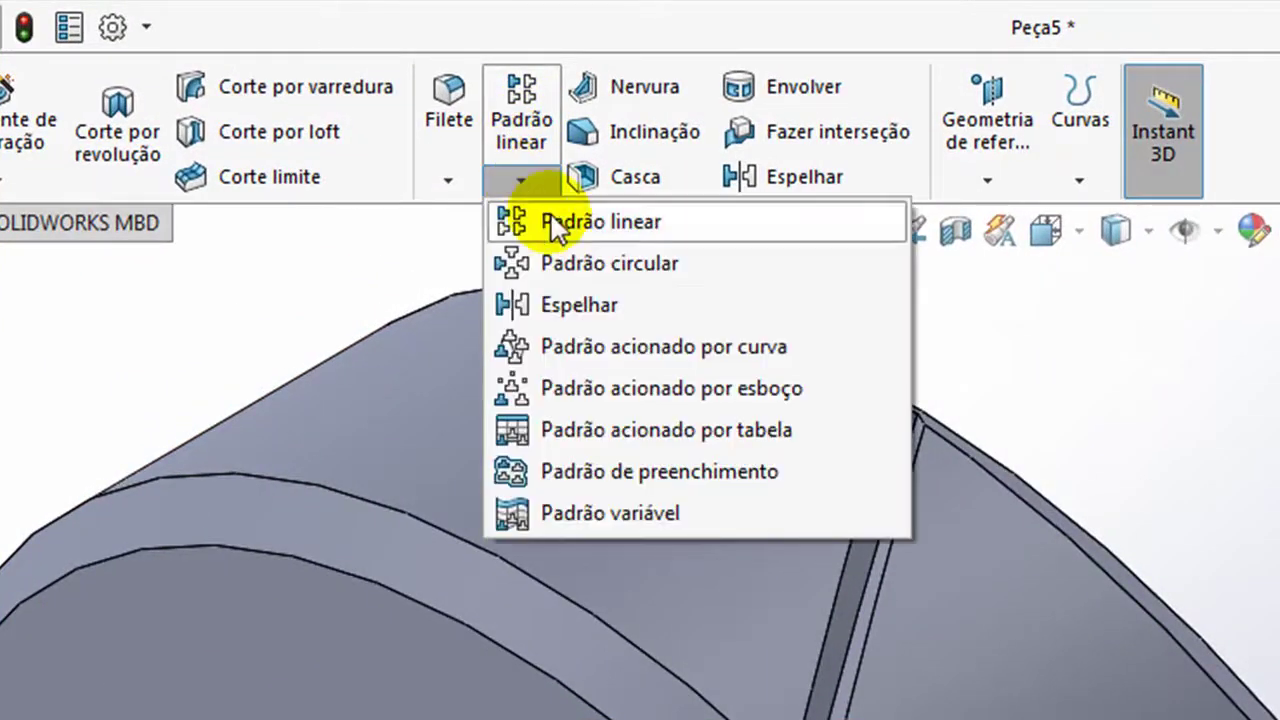
pyautogui.click(607, 265)
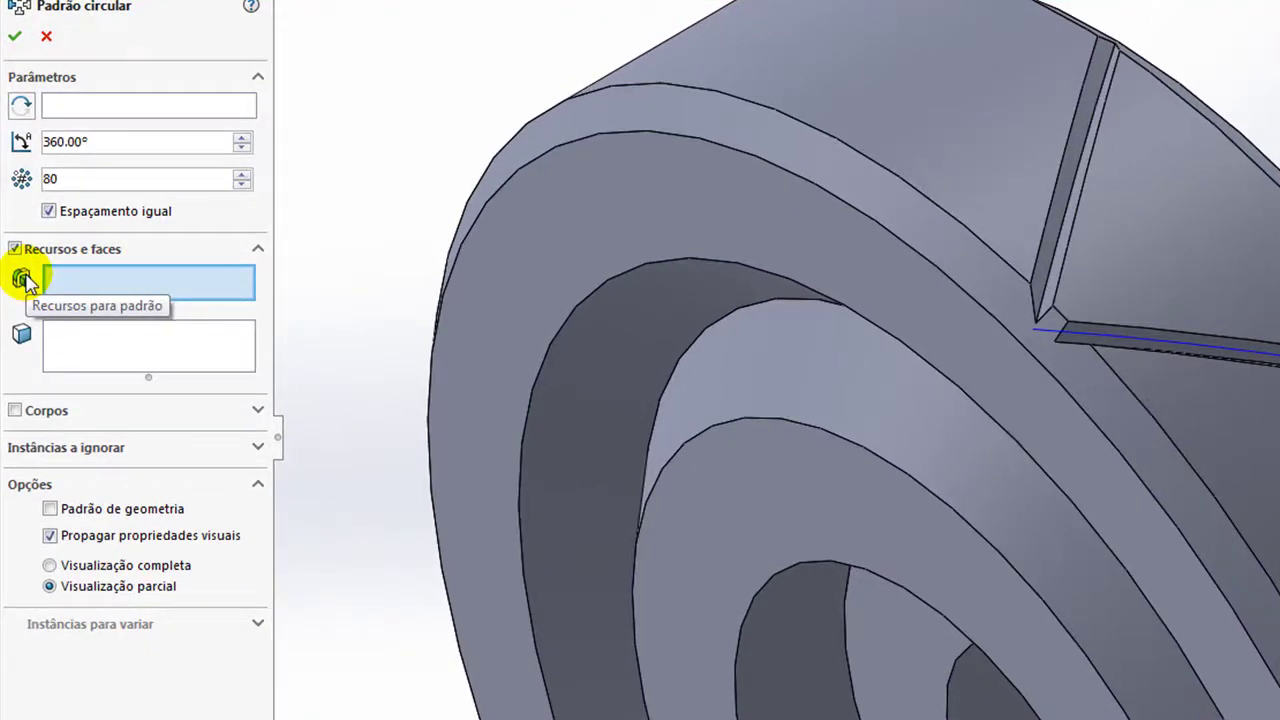
pyautogui.scroll(-2, 1095, 315)
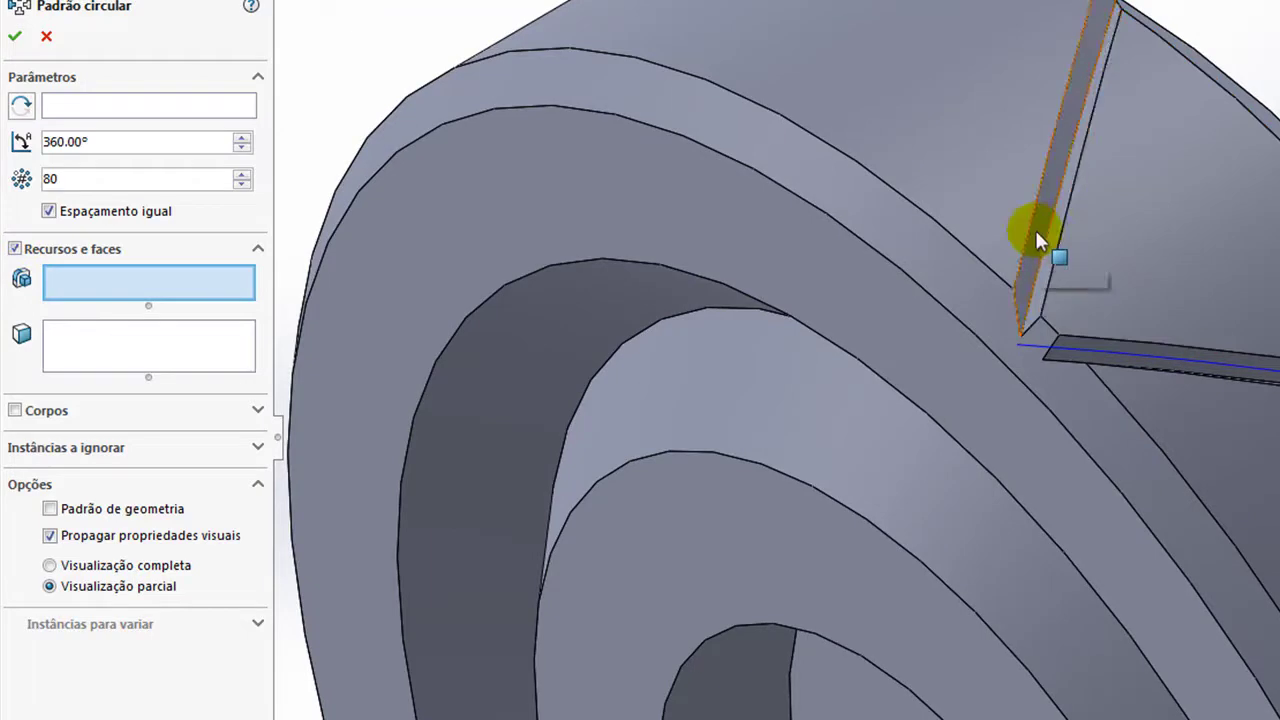
pyautogui.click(1037, 238)
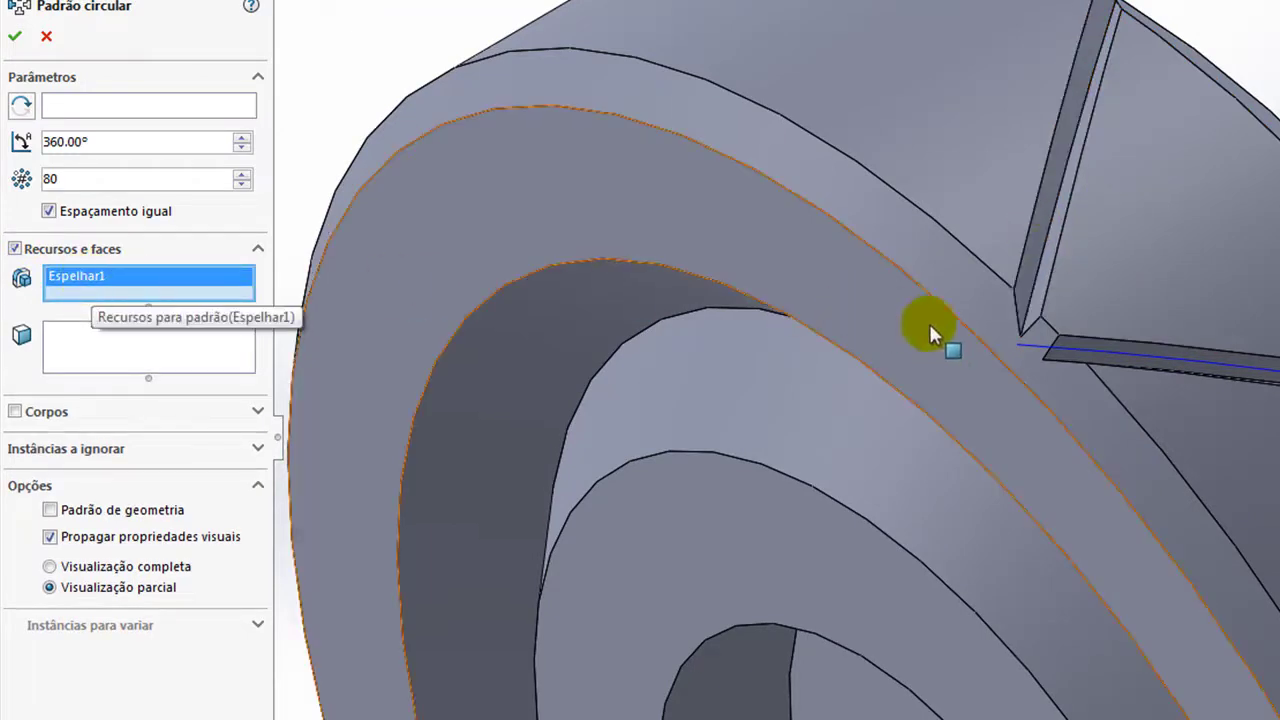
pyautogui.scroll(-5, 903, 330)
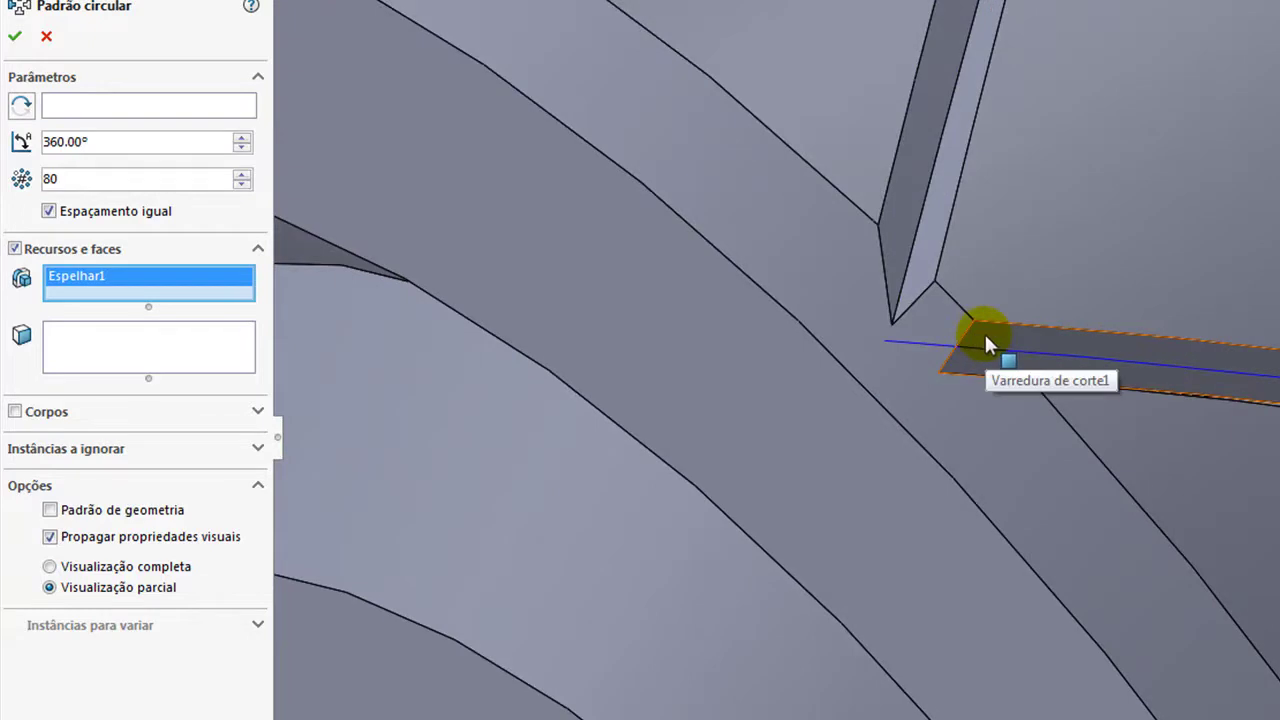
pyautogui.click(985, 338)
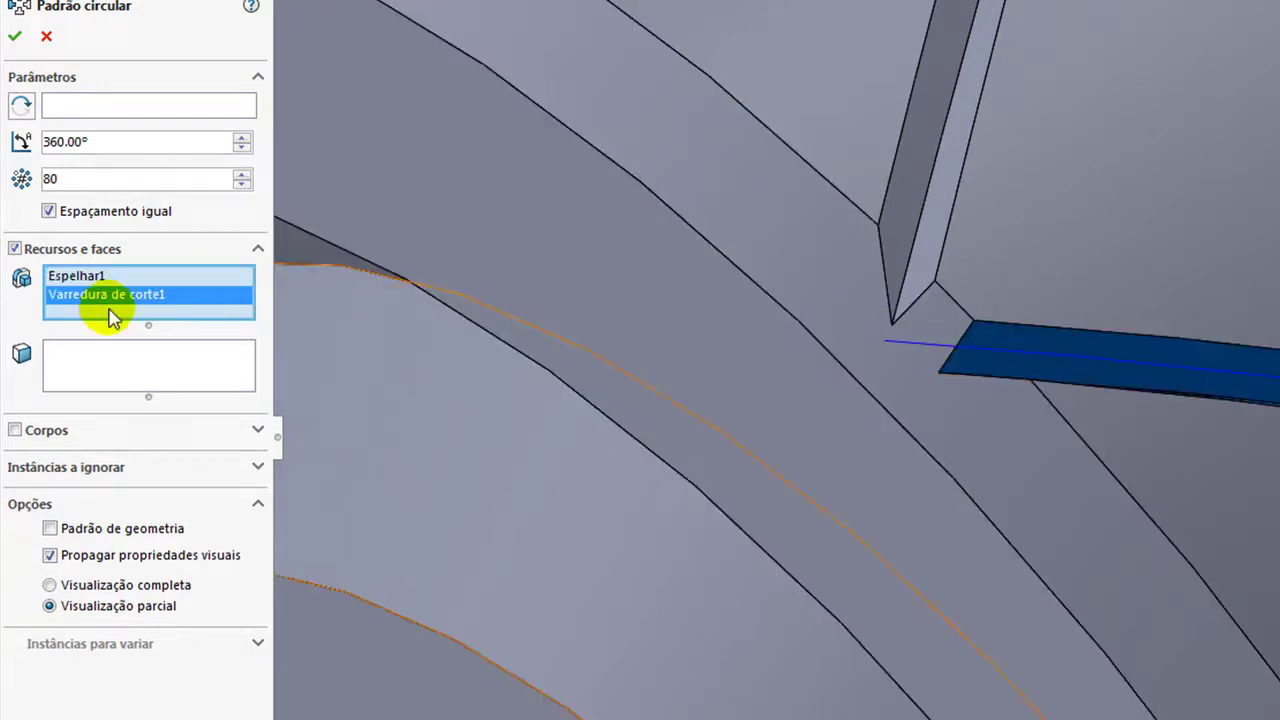
pyautogui.scroll(2, 1097, 380)
pyautogui.scroll(4, 1095, 380)
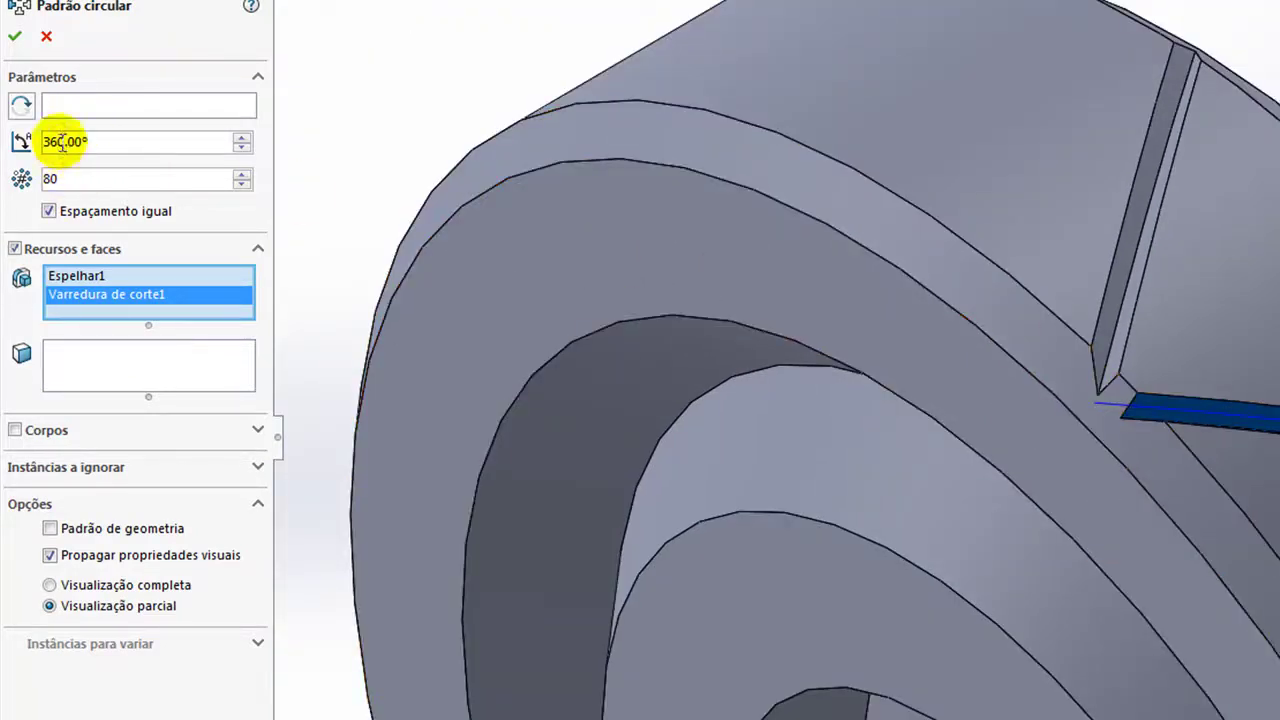
# Pattern both grooves around the front face's outer circular edge with 80 equally spaced instances over 360°
pyautogui.click(76, 108)
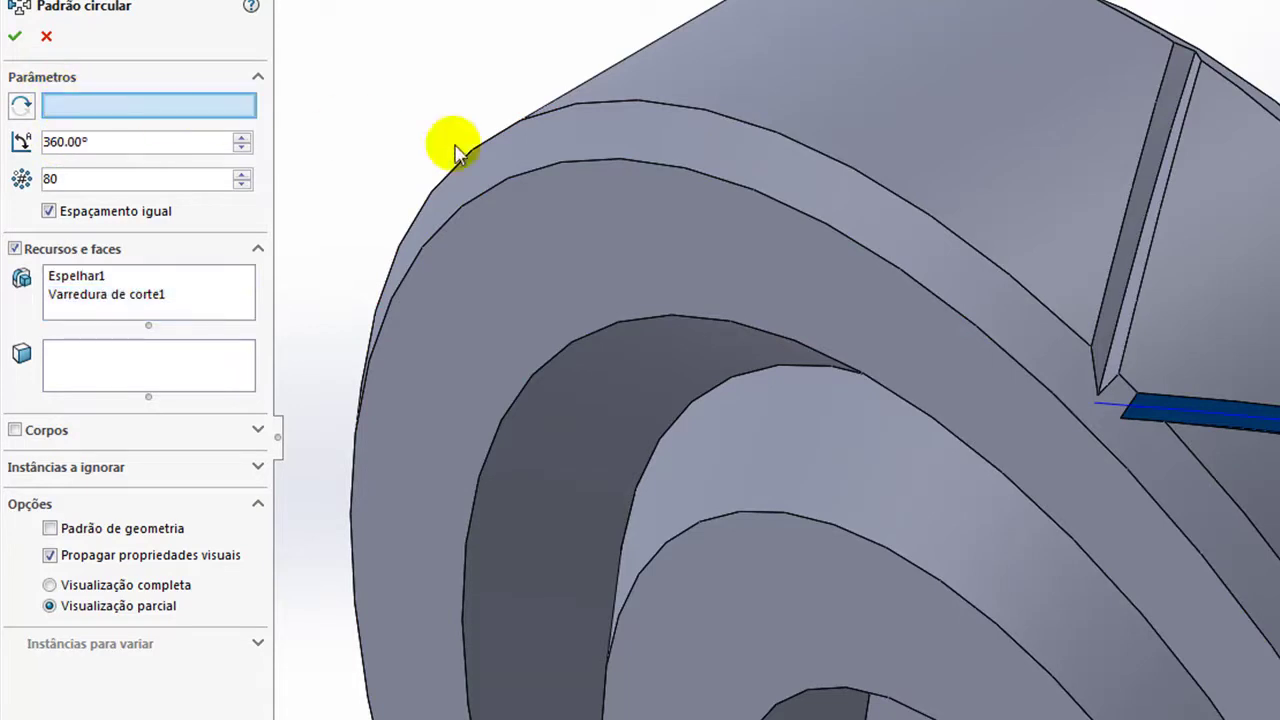
pyautogui.click(865, 247)
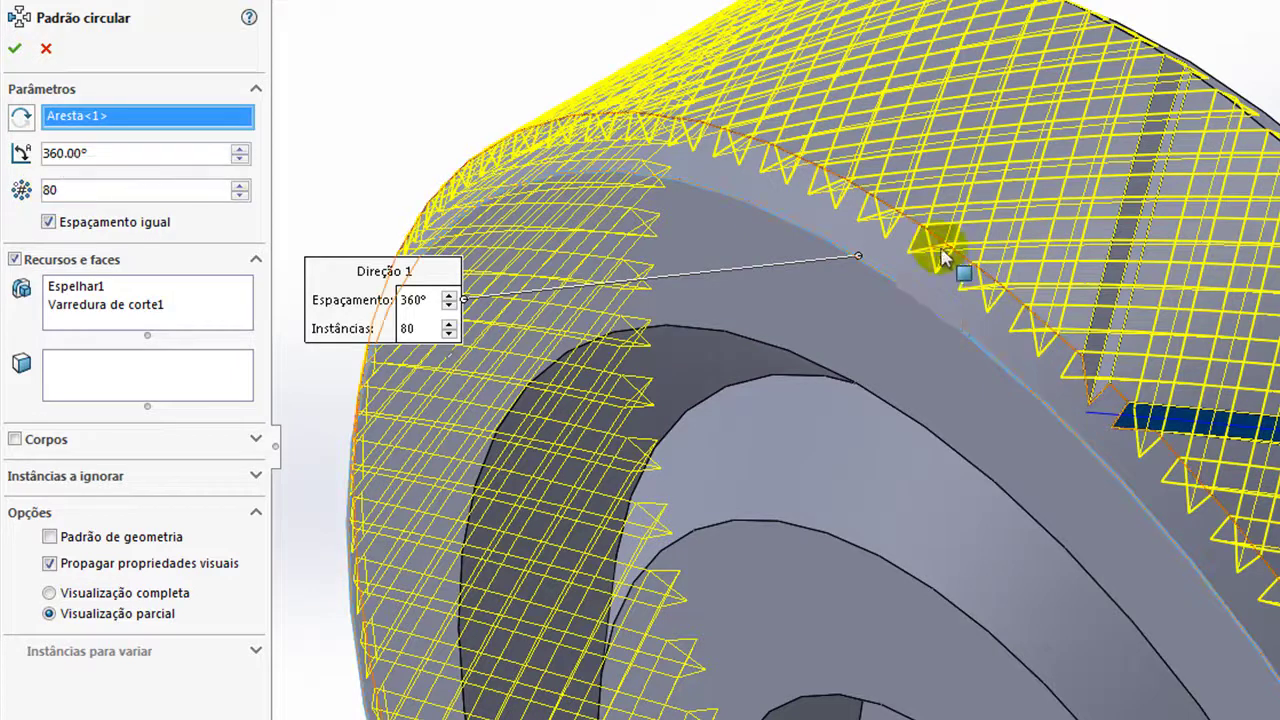
pyautogui.click(16, 50)
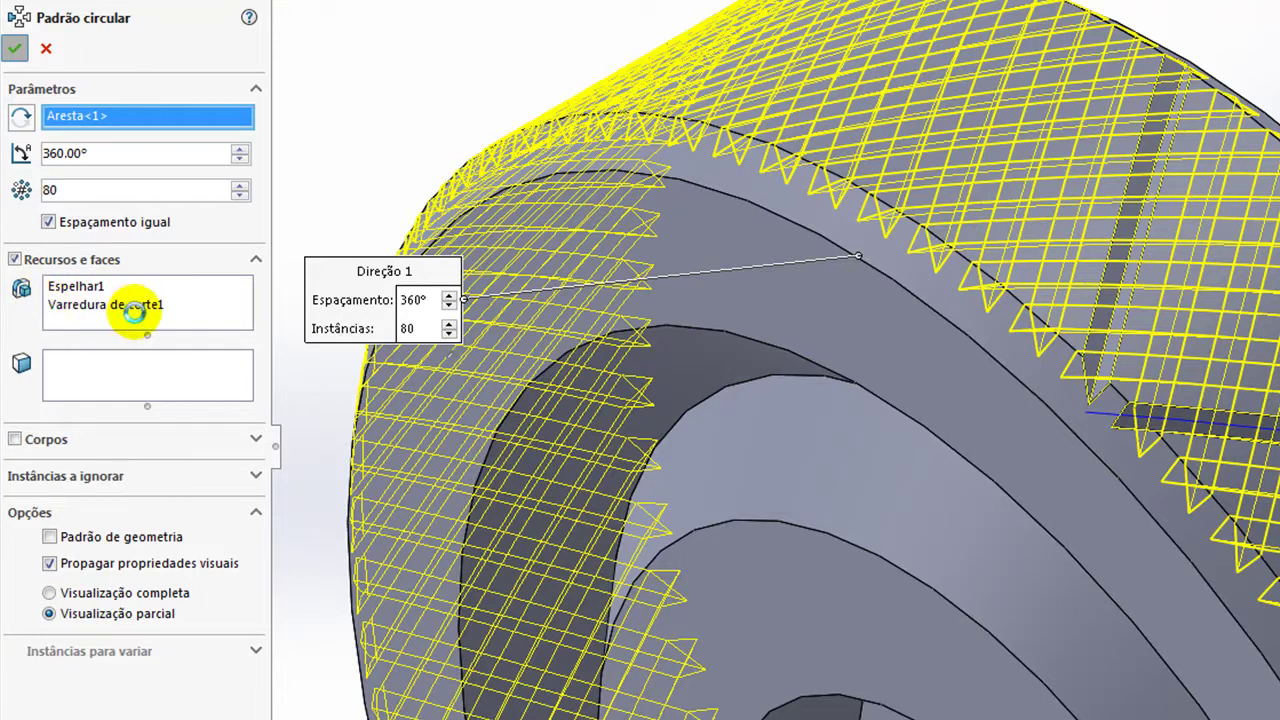
pyautogui.press('Return')
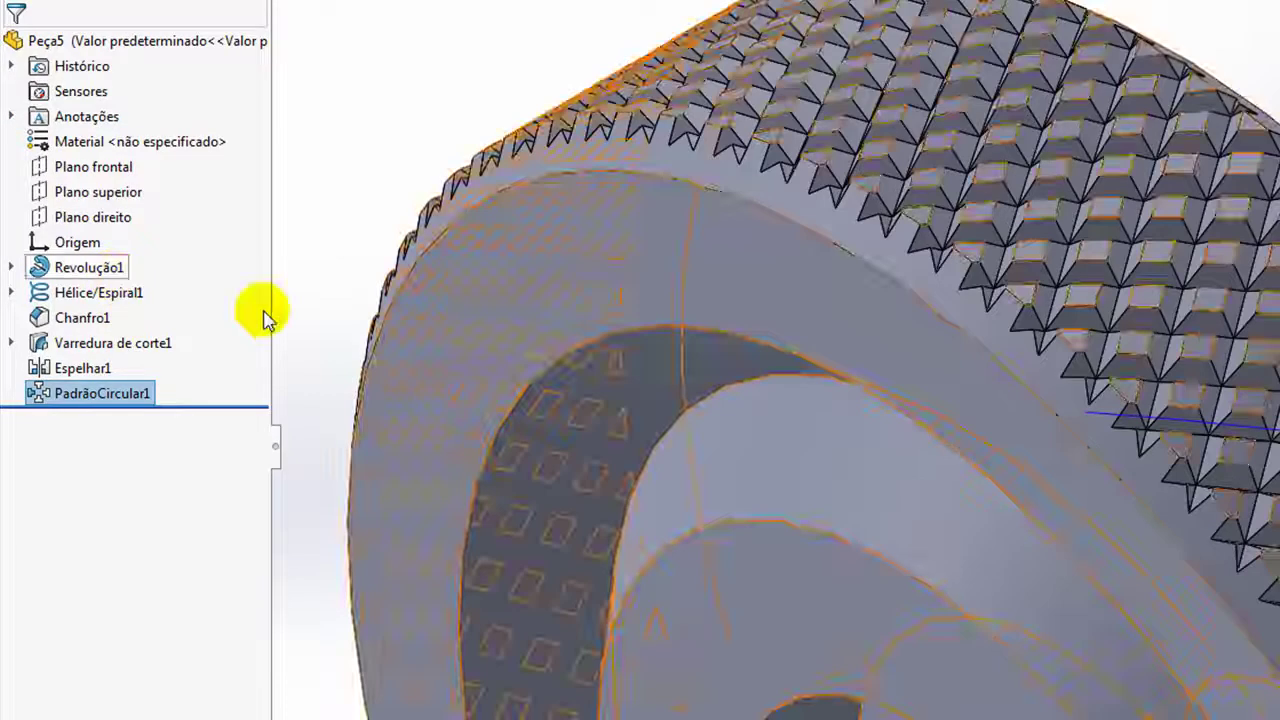
# Examine the knurled rim and the whole disc from several angles and distances
pyautogui.scroll(4, 1129, 366)
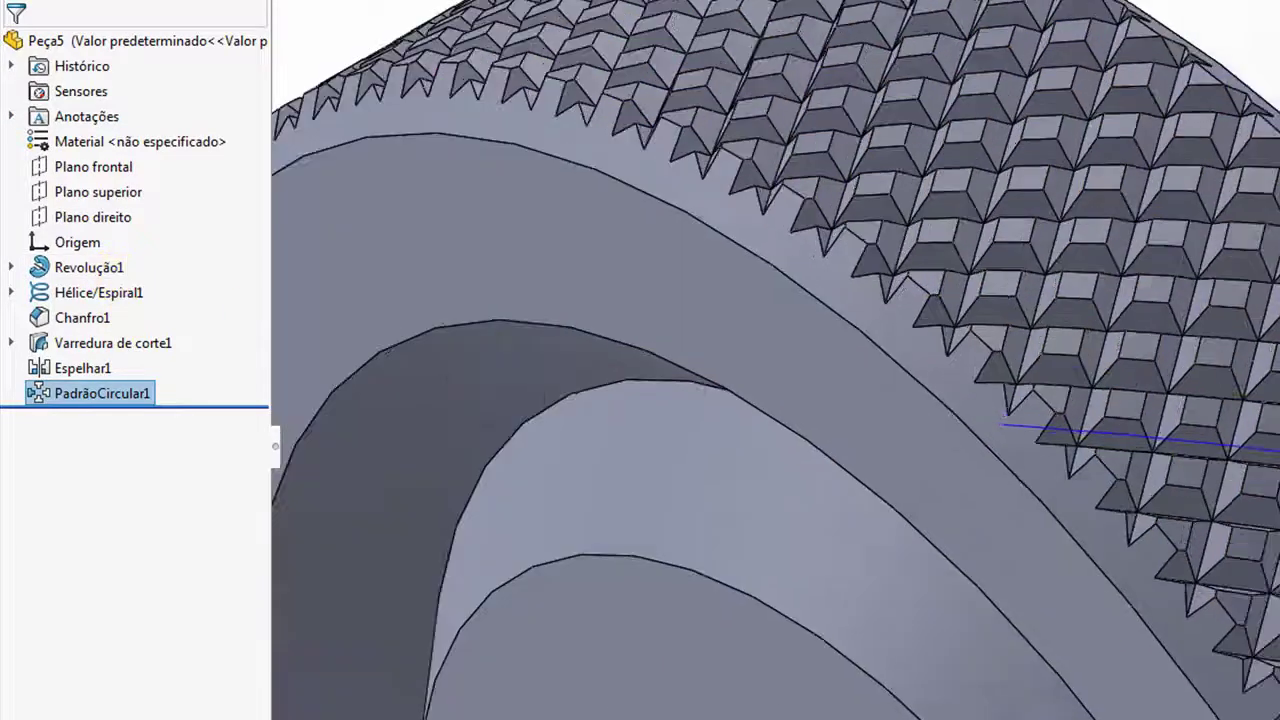
pyautogui.scroll(1, 1274, 436)
pyautogui.click(1091, 353)
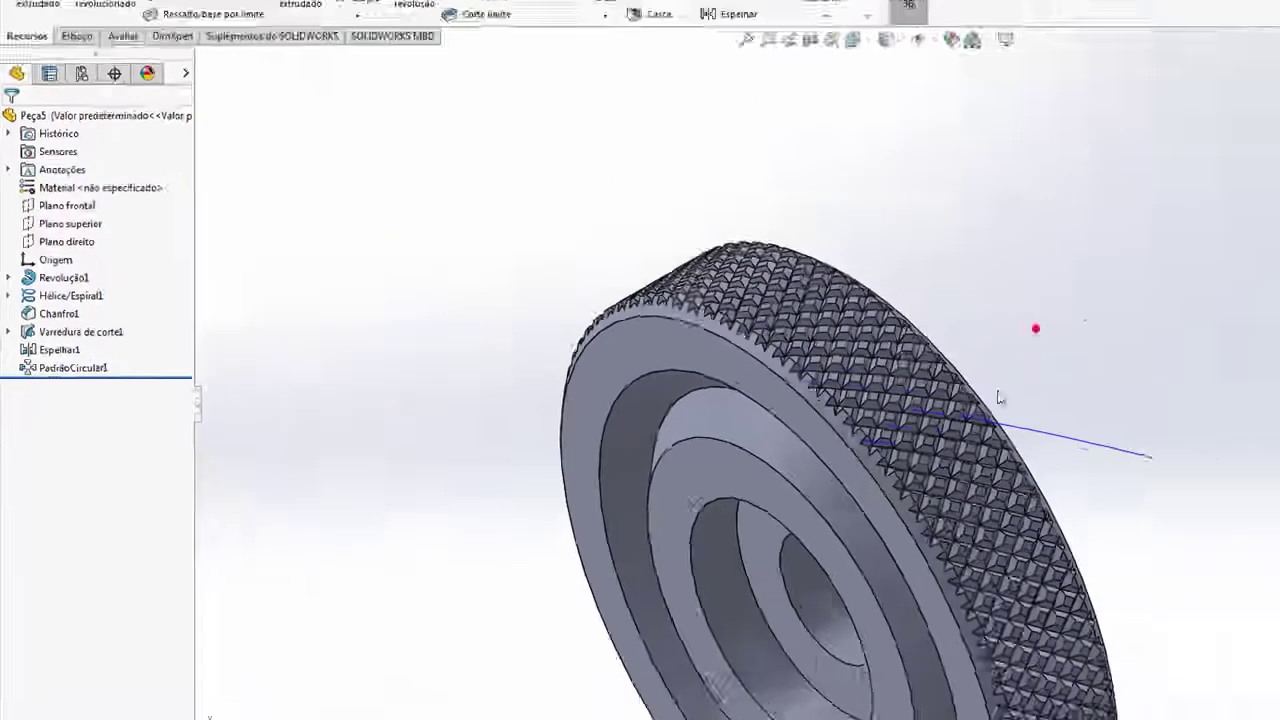
pyautogui.scroll(1, 783, 454)
pyautogui.moveTo(770, 456); pyautogui.dragTo(805, 490, button='middle')
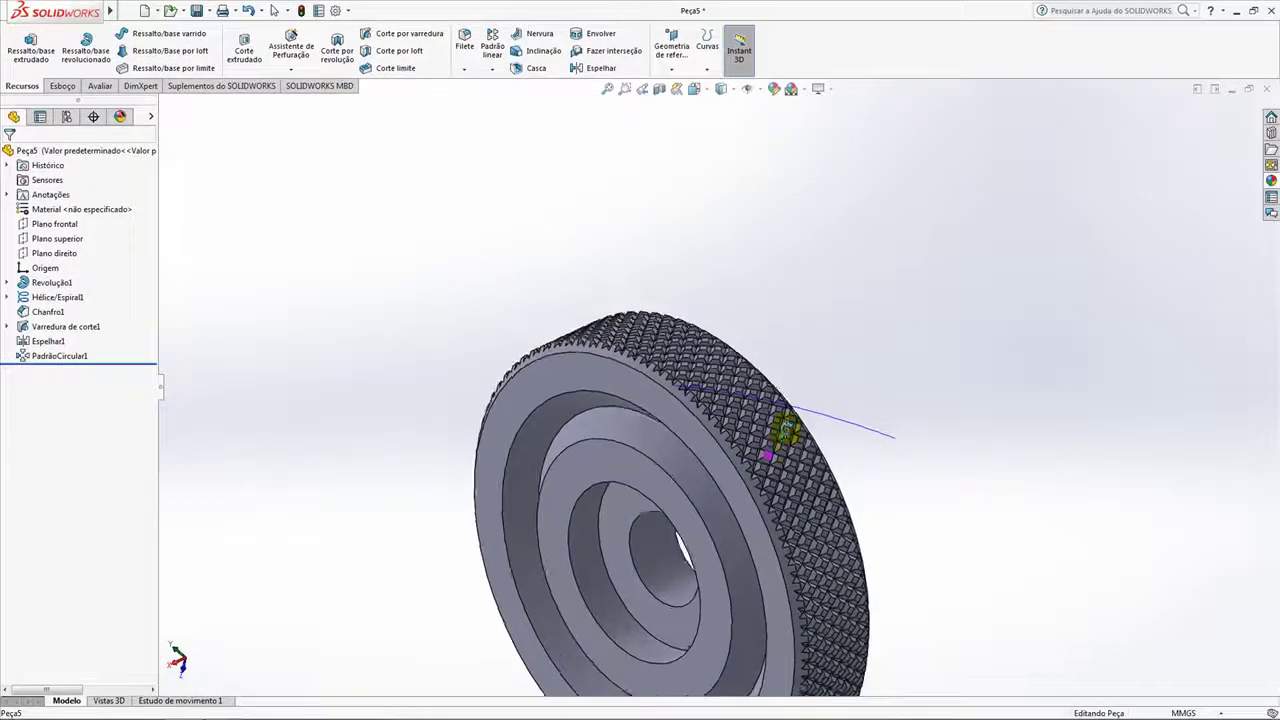
pyautogui.scroll(-2, 801, 376)
pyautogui.moveTo(849, 283); pyautogui.dragTo(668, 392, button='middle')
pyautogui.scroll(-2, 543, 509)
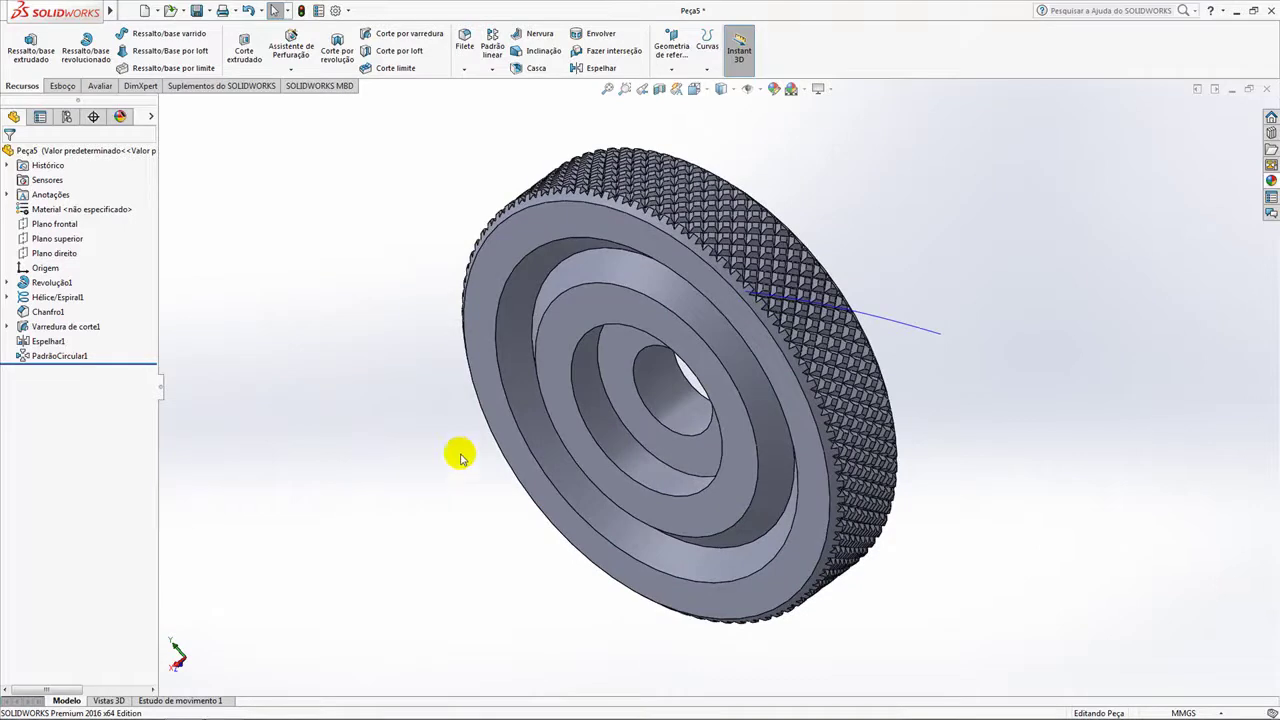
pyautogui.scroll(-1, 730, 335)
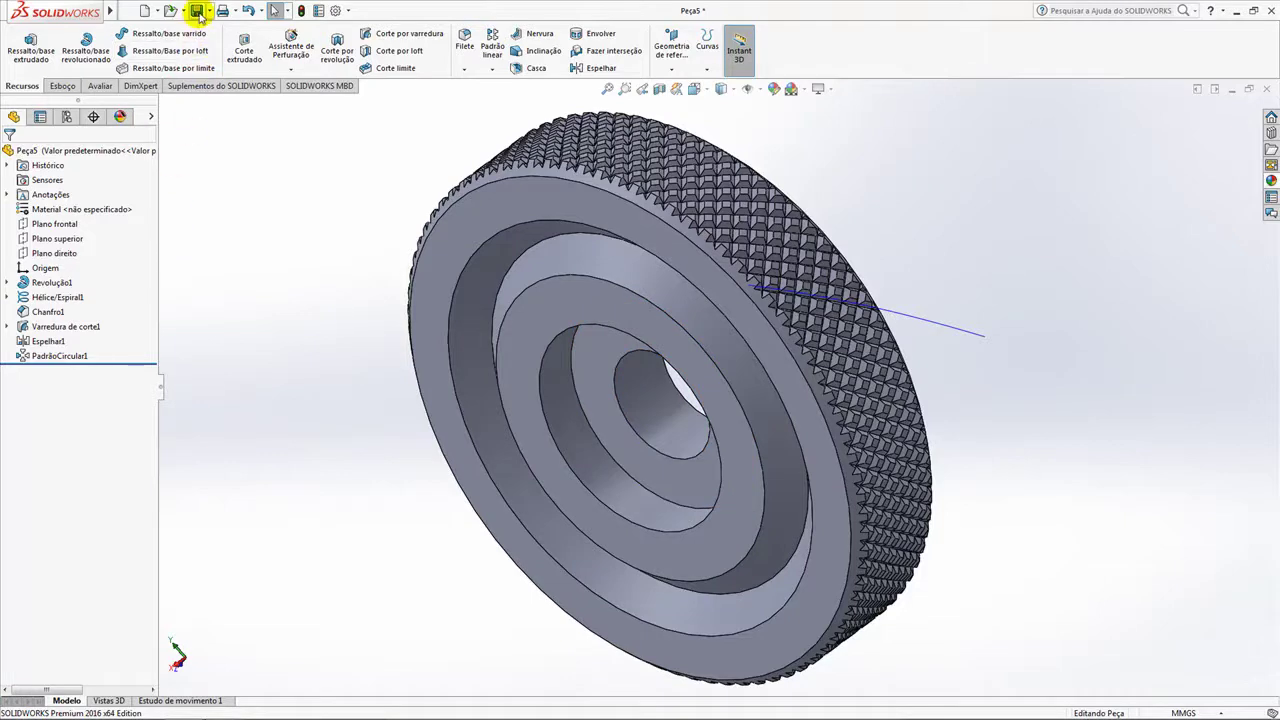
# Save the part in the Caminhão folder, entering "peça 33" as the start of its file name
pyautogui.click(197, 11)
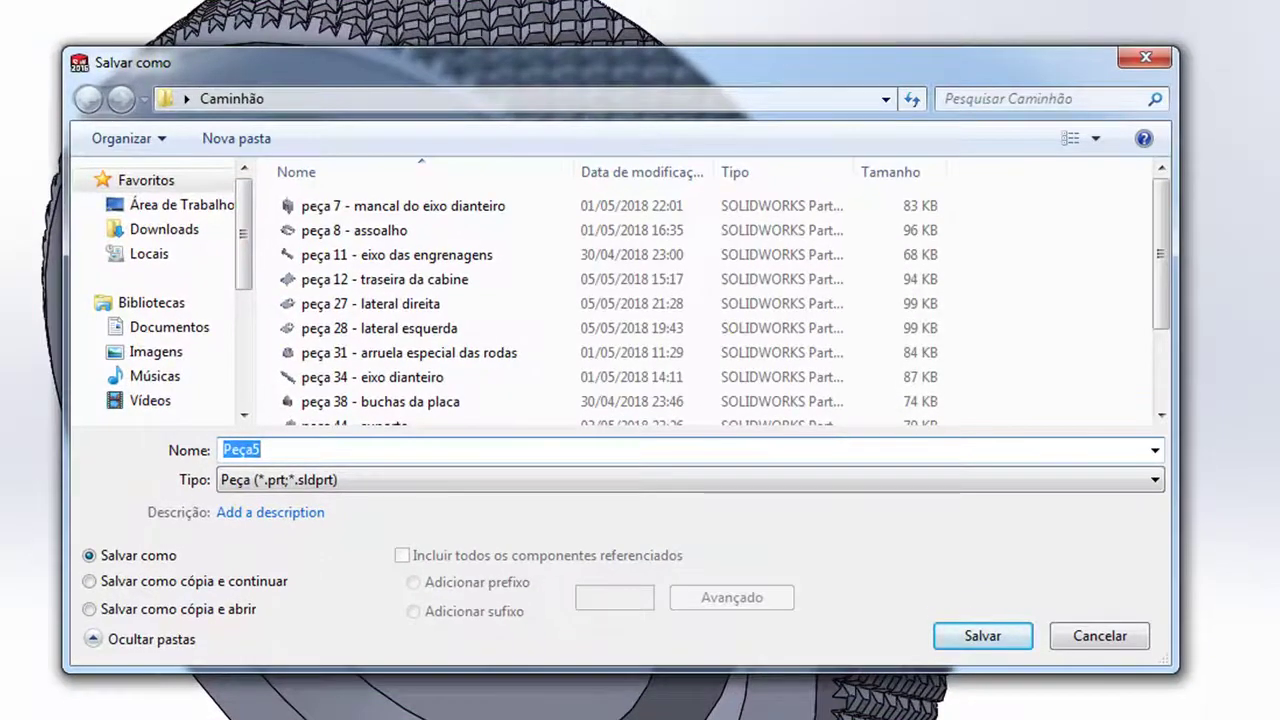
pyautogui.write('pe')
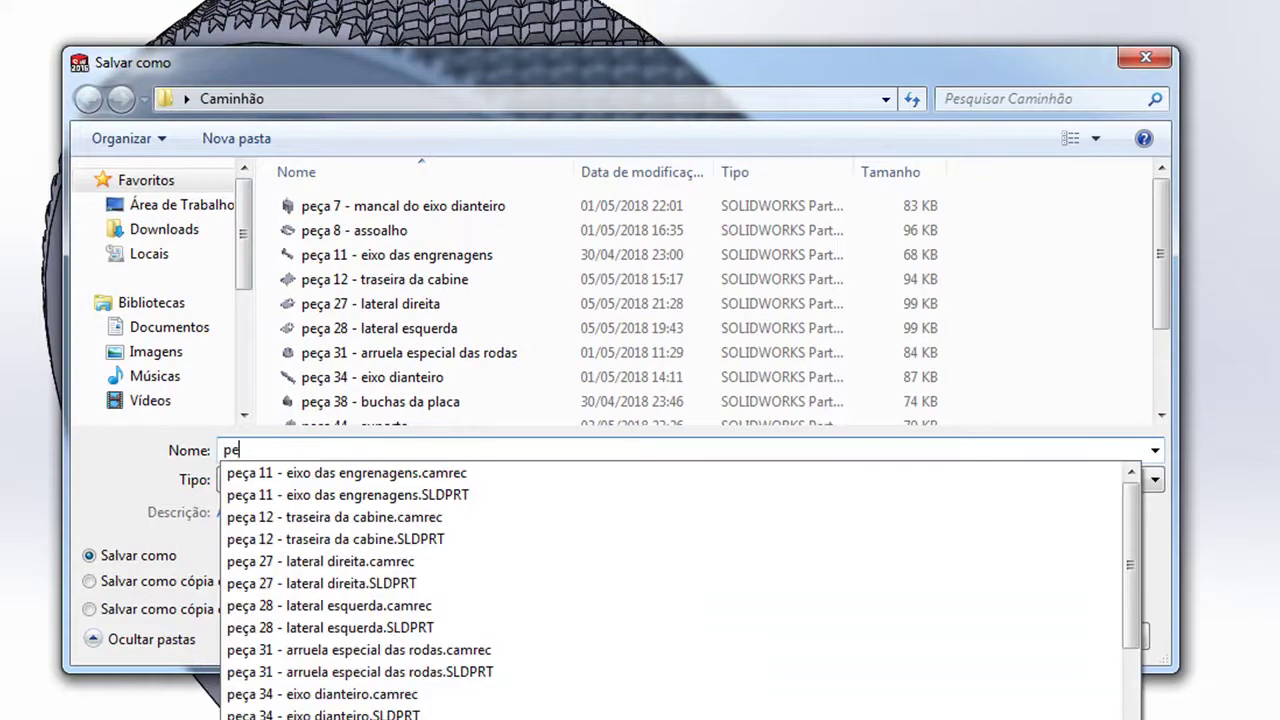
pyautogui.write('ça 33')
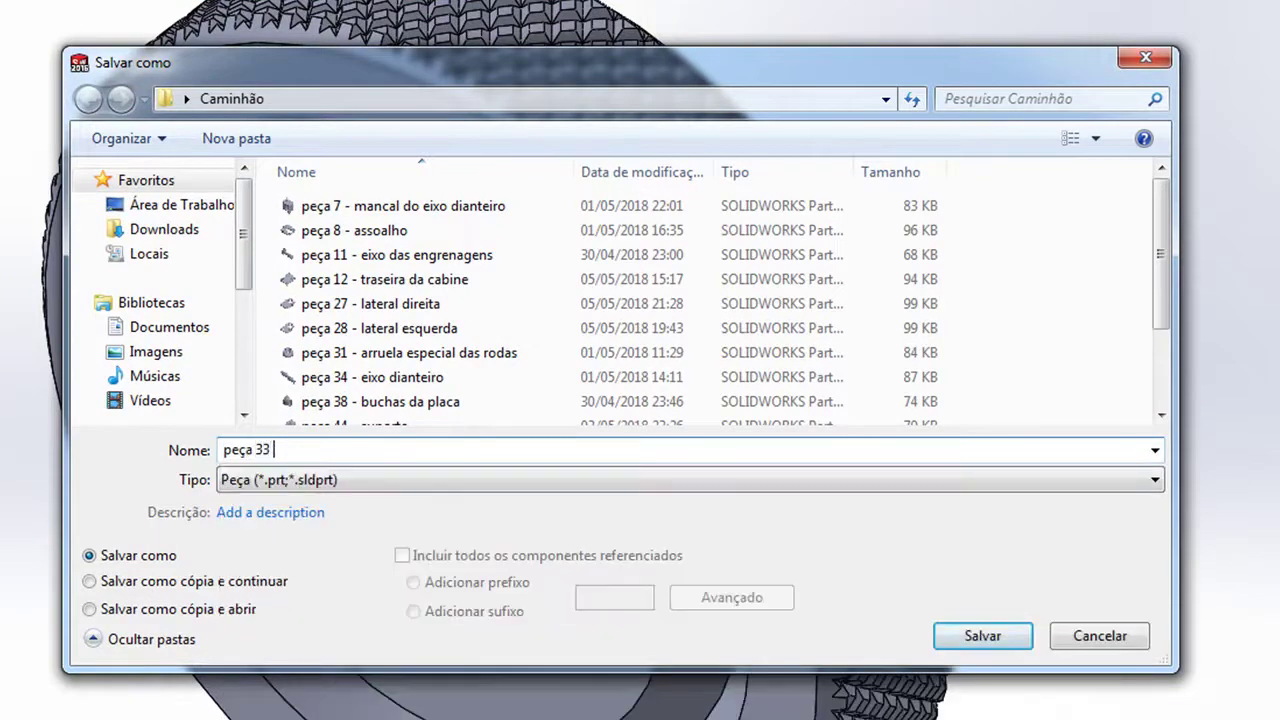